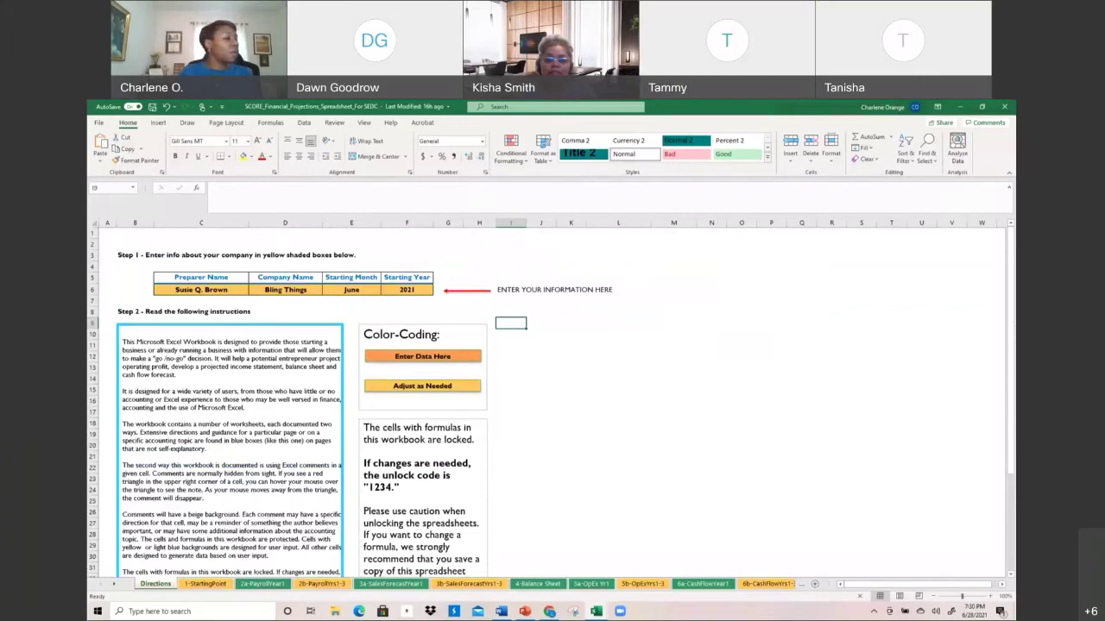
Check the preparer, company 'Bling Things' and June starting month entries, then go to 1-StartingPoint
scroll(263, 530, down, 2)
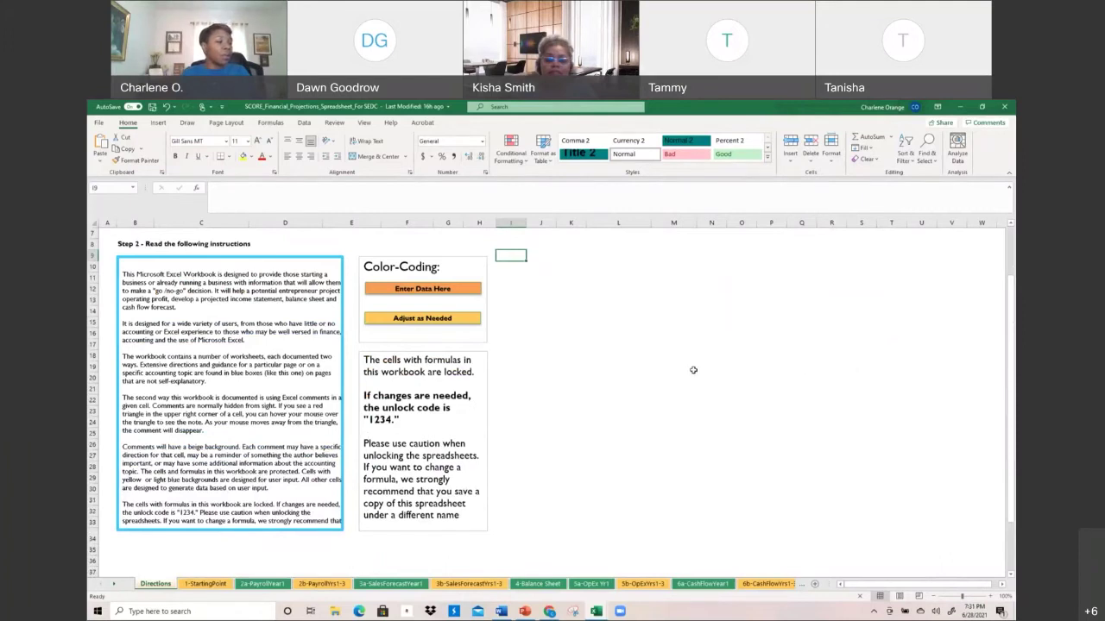
scroll(693, 370, up, 2)
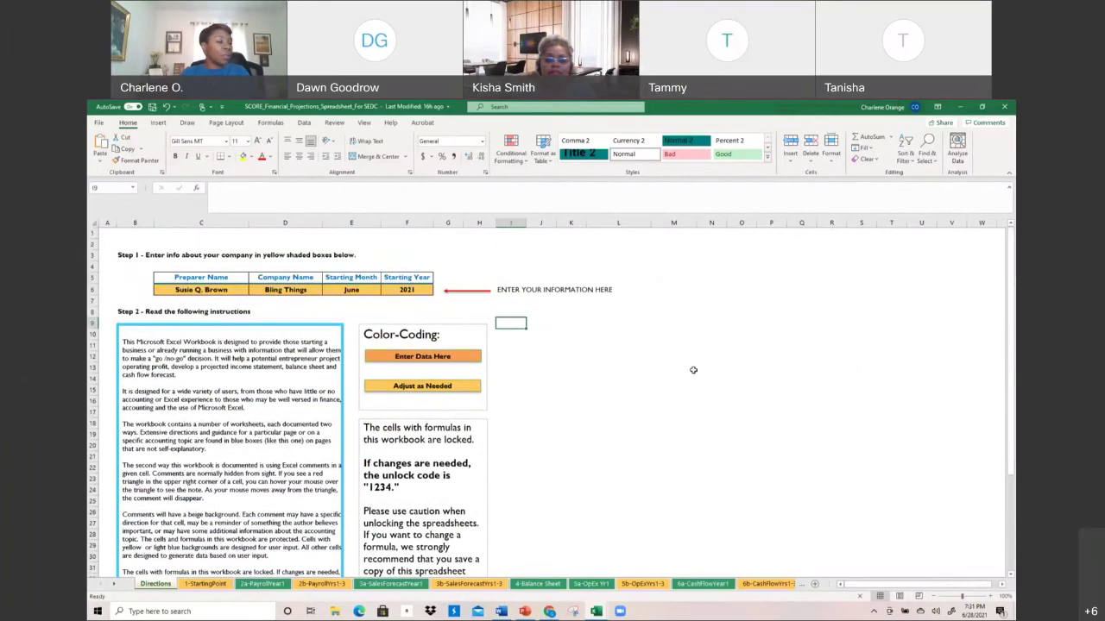
click(195, 291)
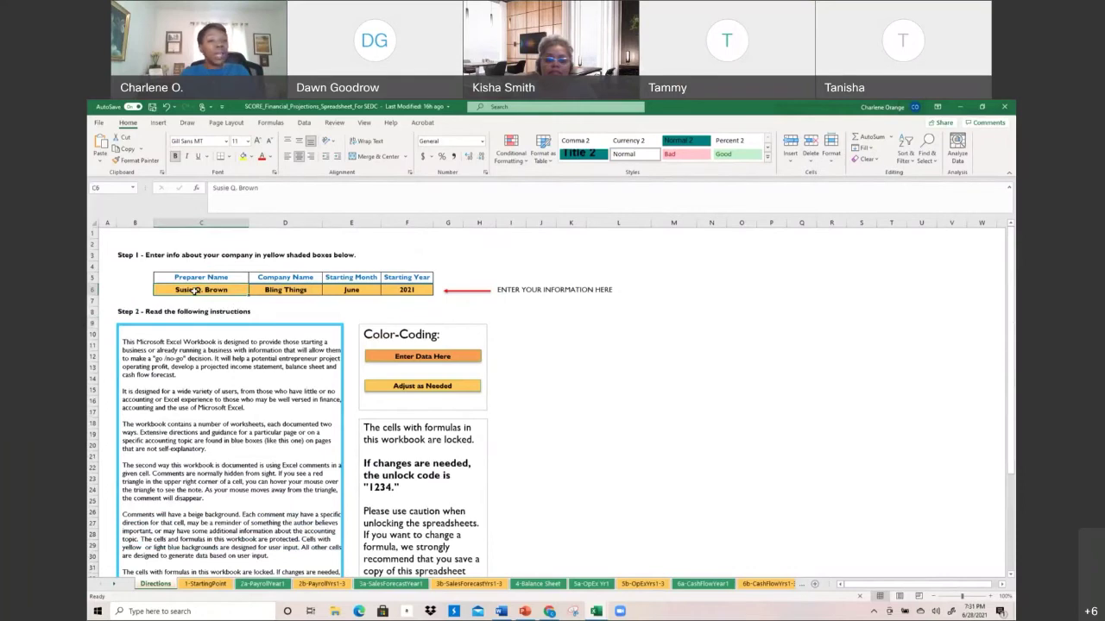
click(288, 293)
click(352, 286)
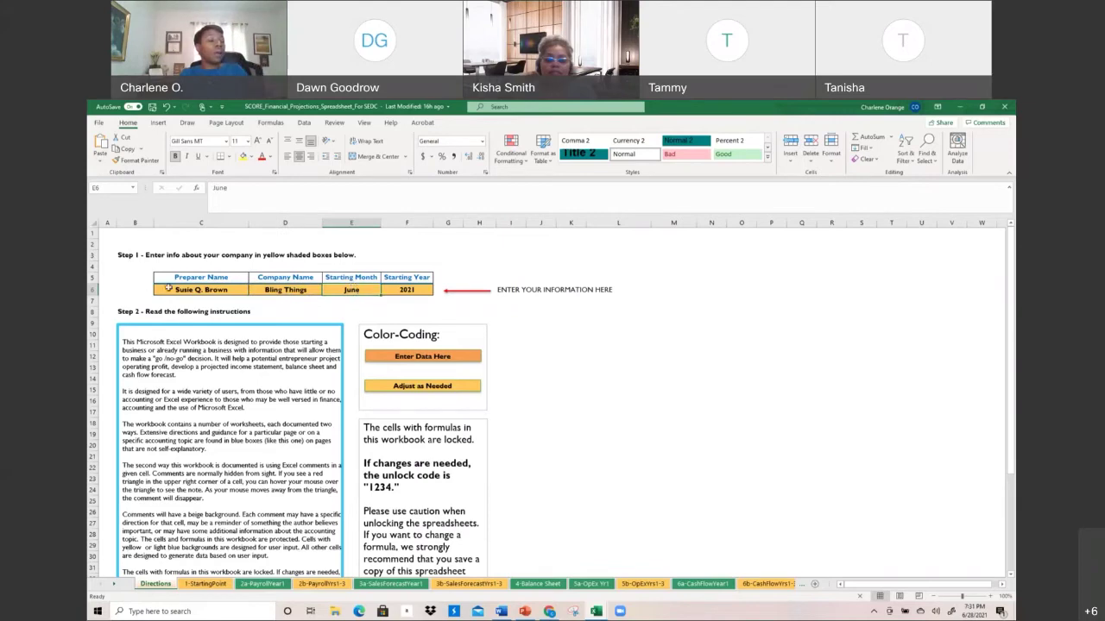
click(215, 591)
scroll(180, 338, up, 7)
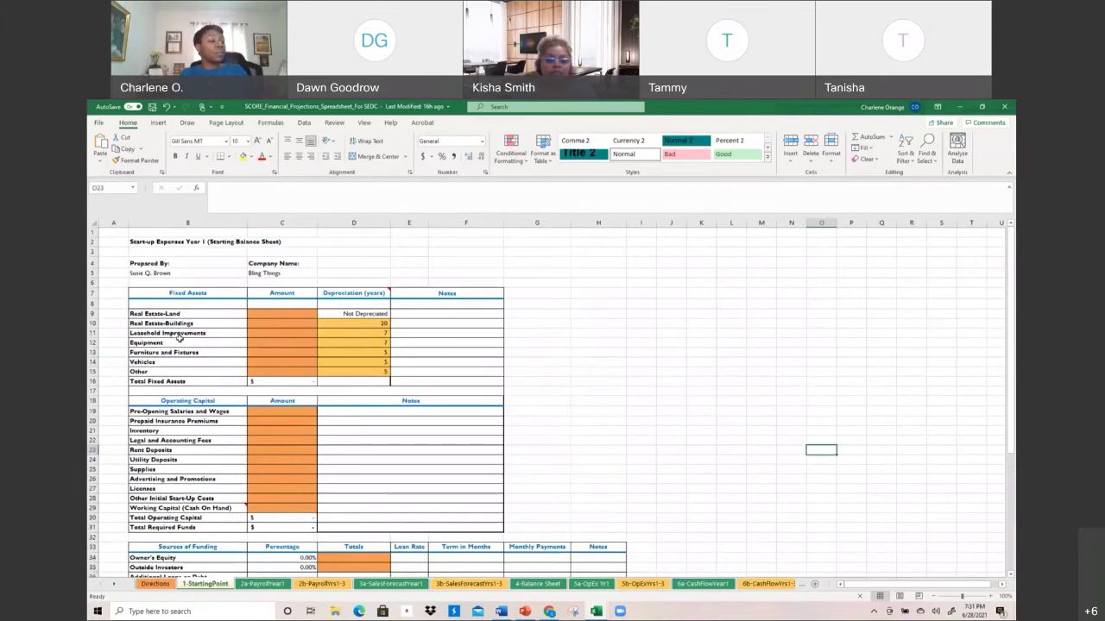
Inspect the preparer and company name formulas linked from Directions, and scroll through the funding tables
click(139, 272)
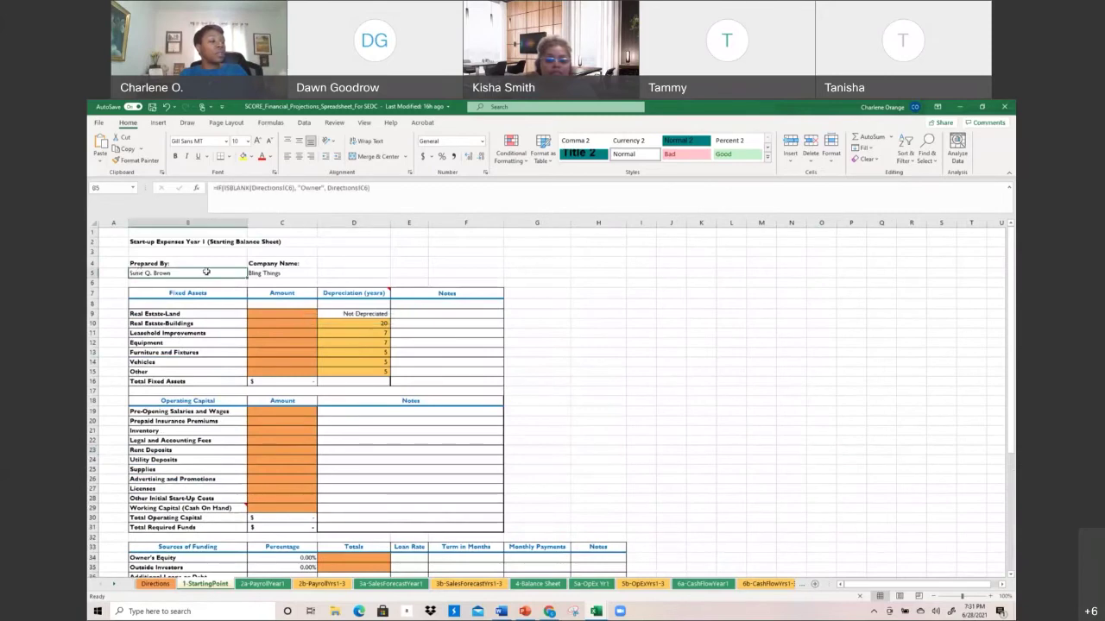
click(282, 273)
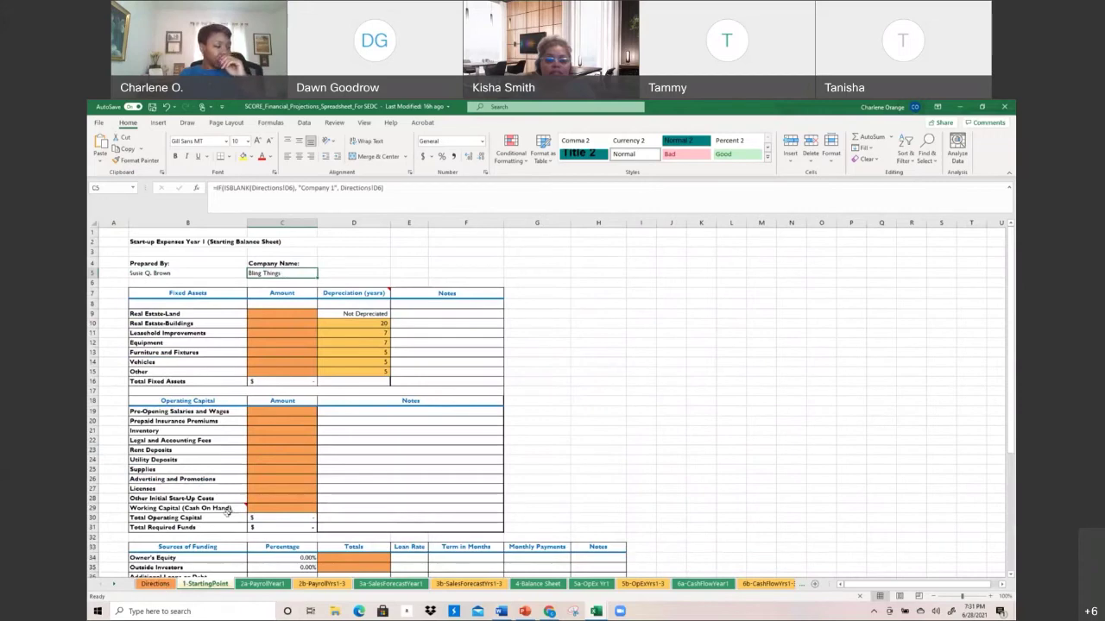
scroll(228, 510, down, 1)
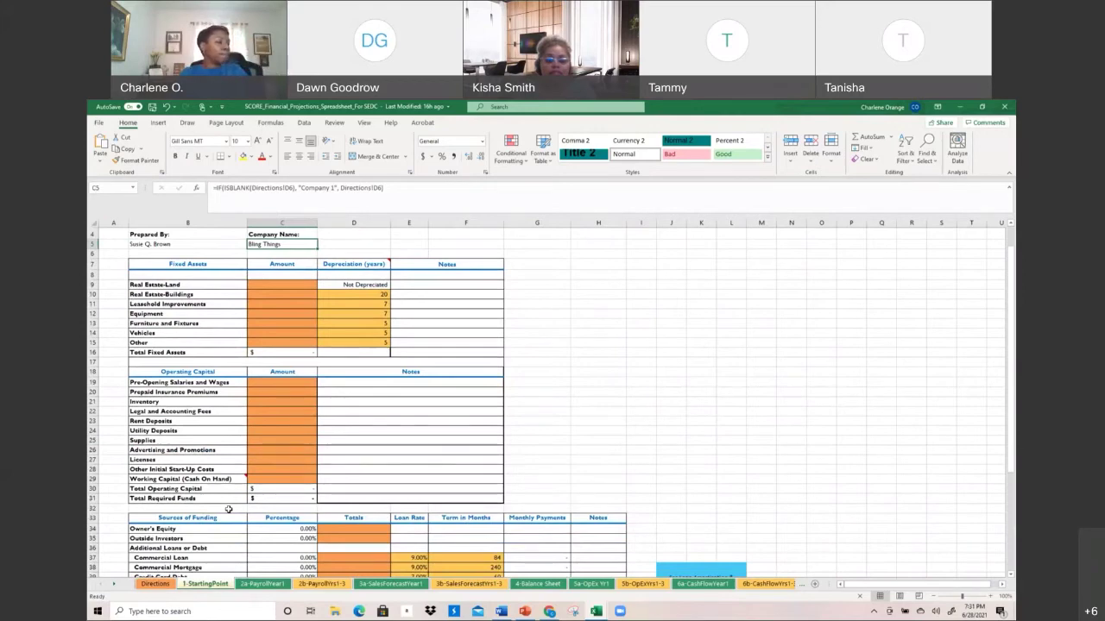
scroll(229, 509, down, 3)
scroll(229, 509, down, 1)
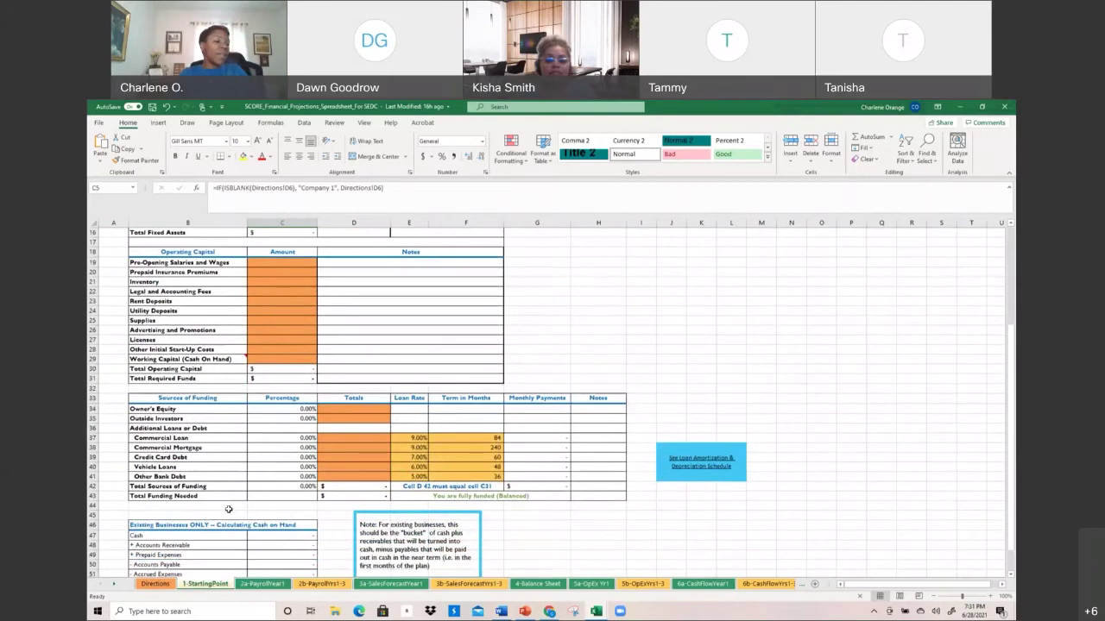
scroll(229, 510, down, 2)
scroll(229, 510, up, 7)
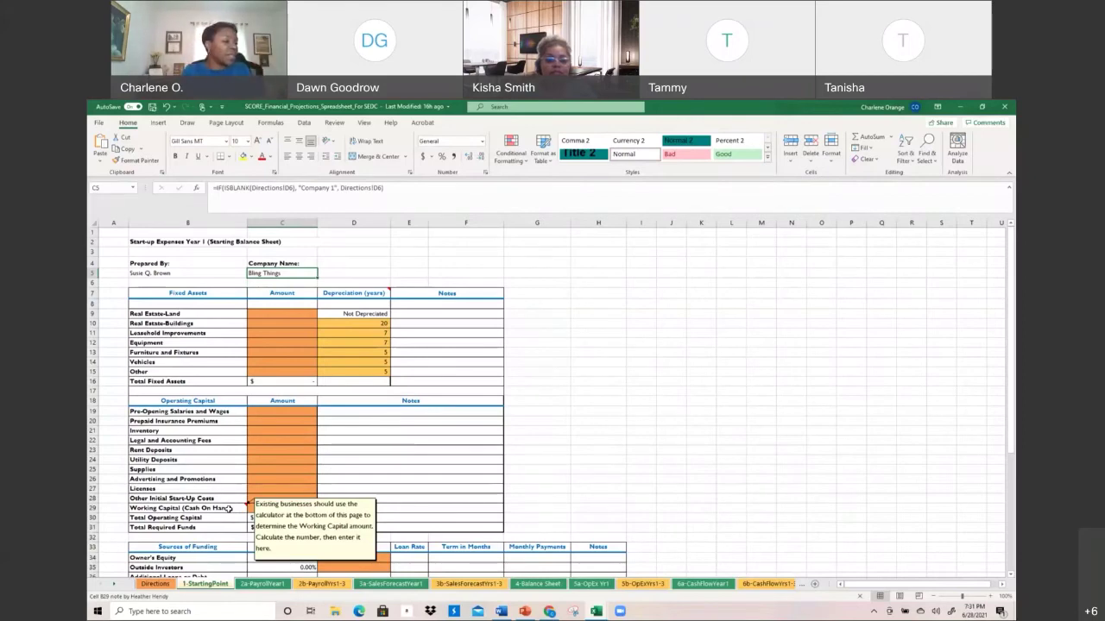
scroll(231, 508, down, 2)
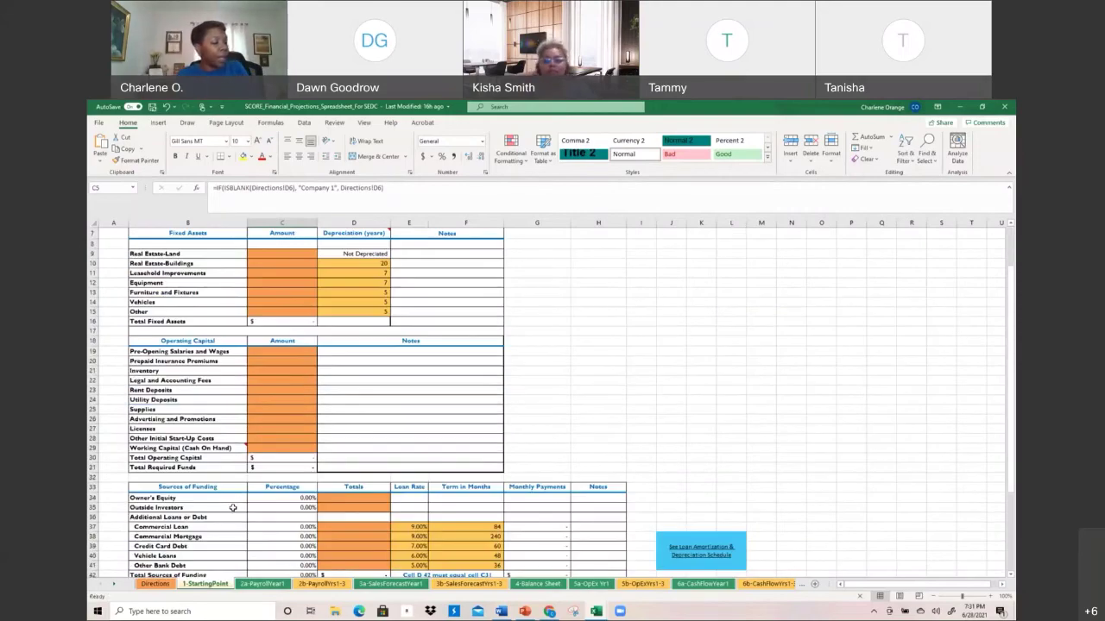
scroll(233, 508, down, 2)
scroll(242, 506, down, 1)
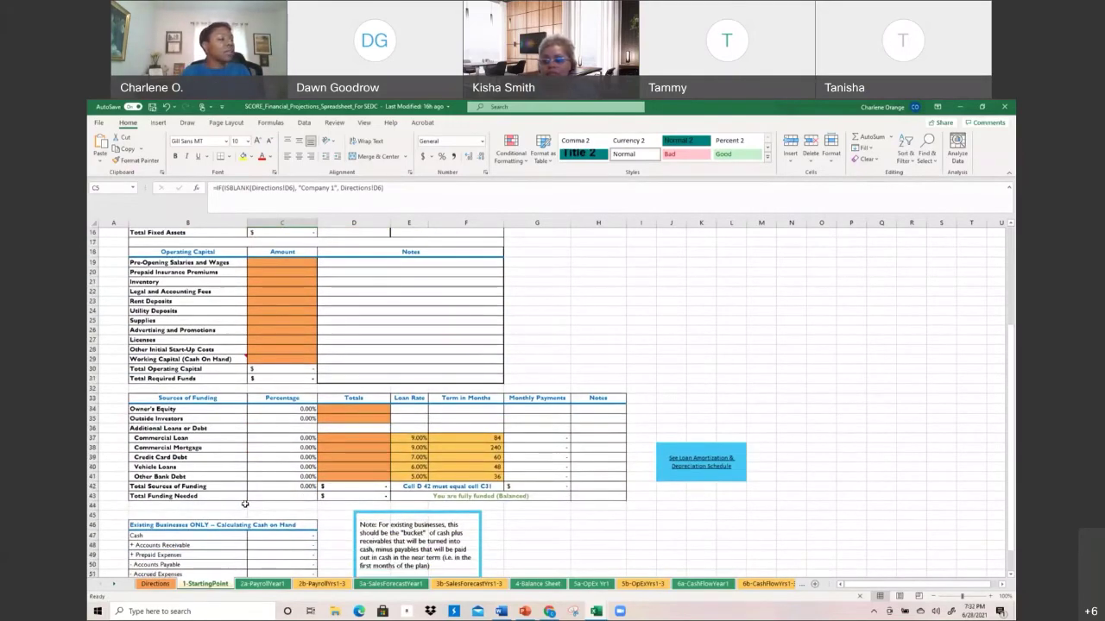
scroll(245, 504, up, 5)
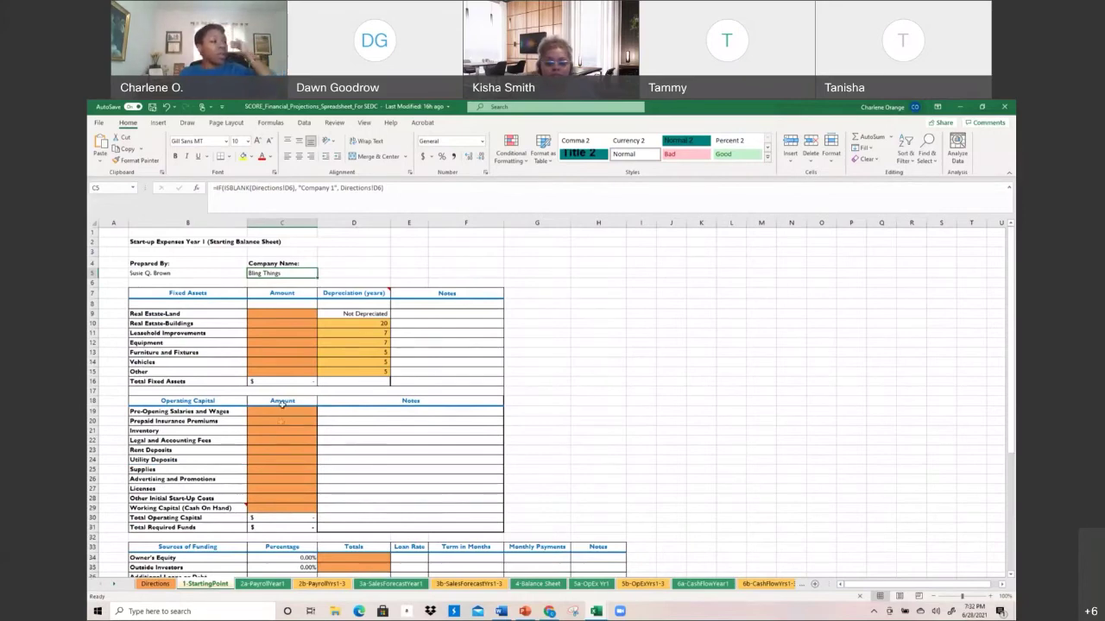
Review depreciation years: land not depreciated, buildings 20, leasehold improvements 7, equipment; then go to 2a-PayrollYear1
click(371, 314)
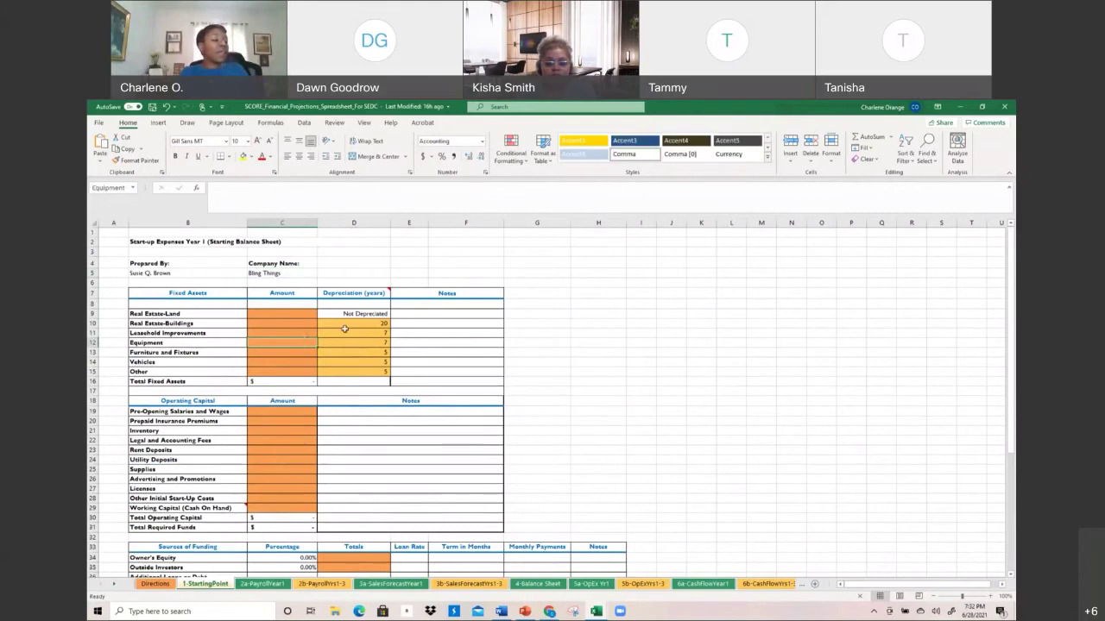
click(373, 328)
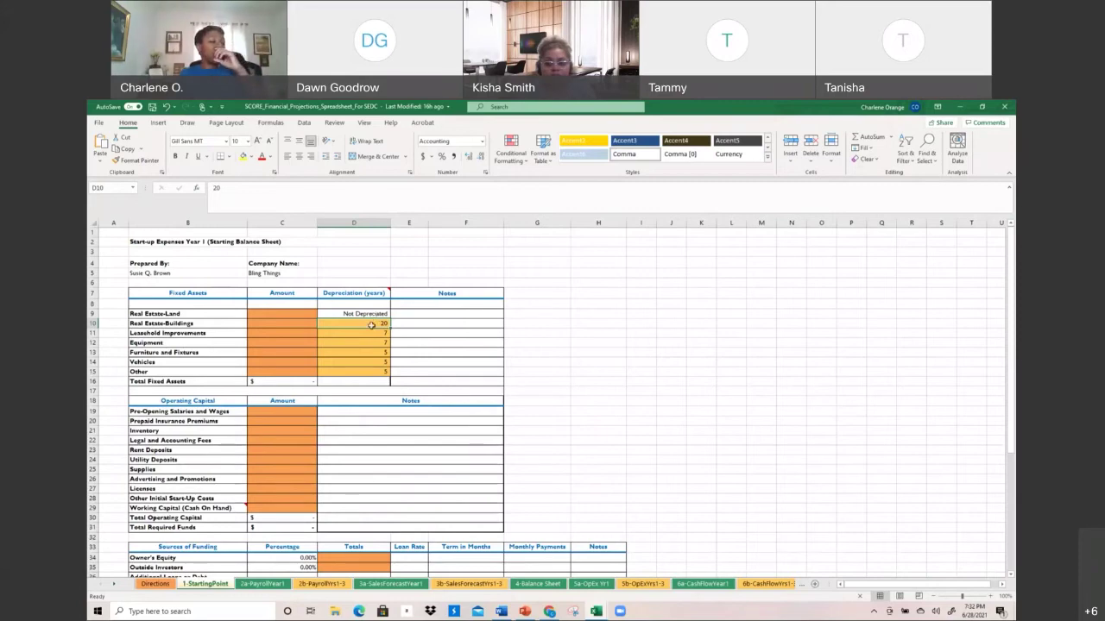
click(369, 333)
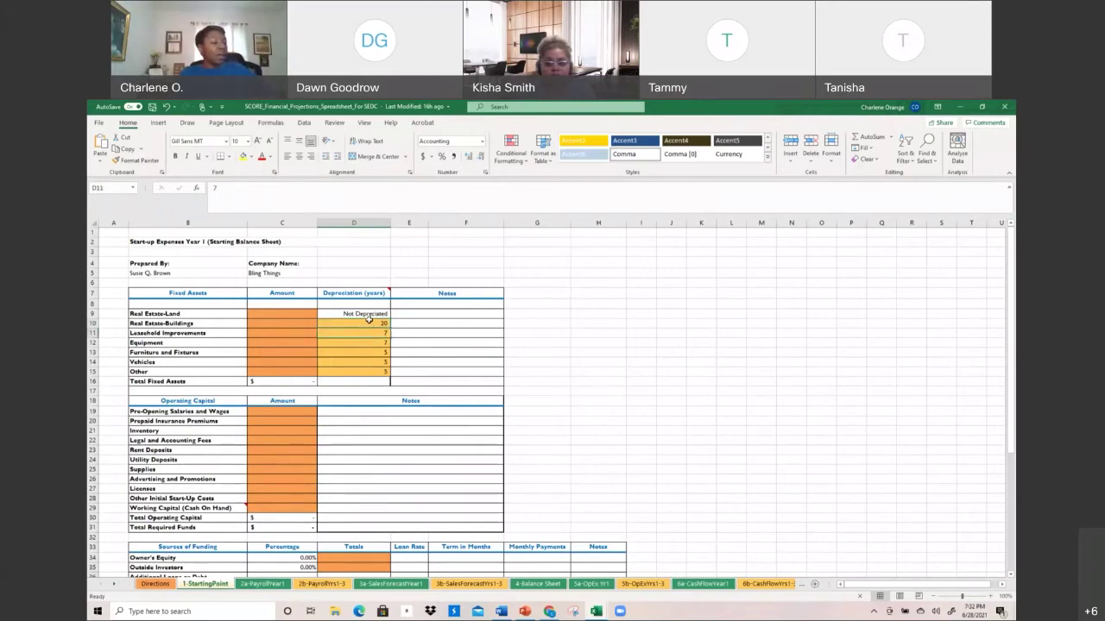
click(369, 323)
click(369, 335)
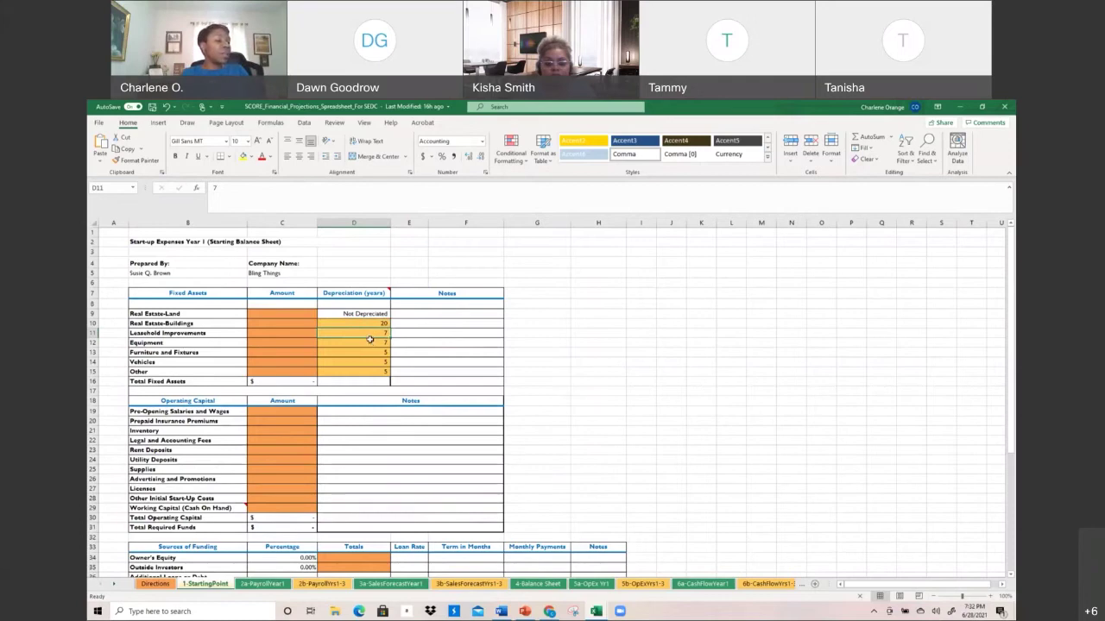
click(371, 345)
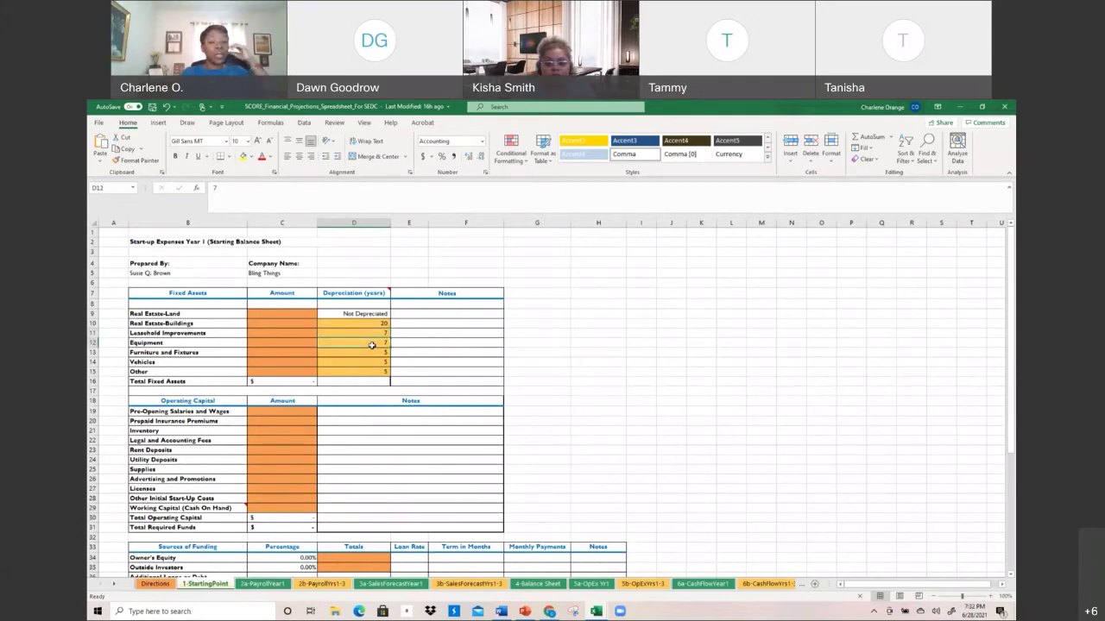
click(166, 369)
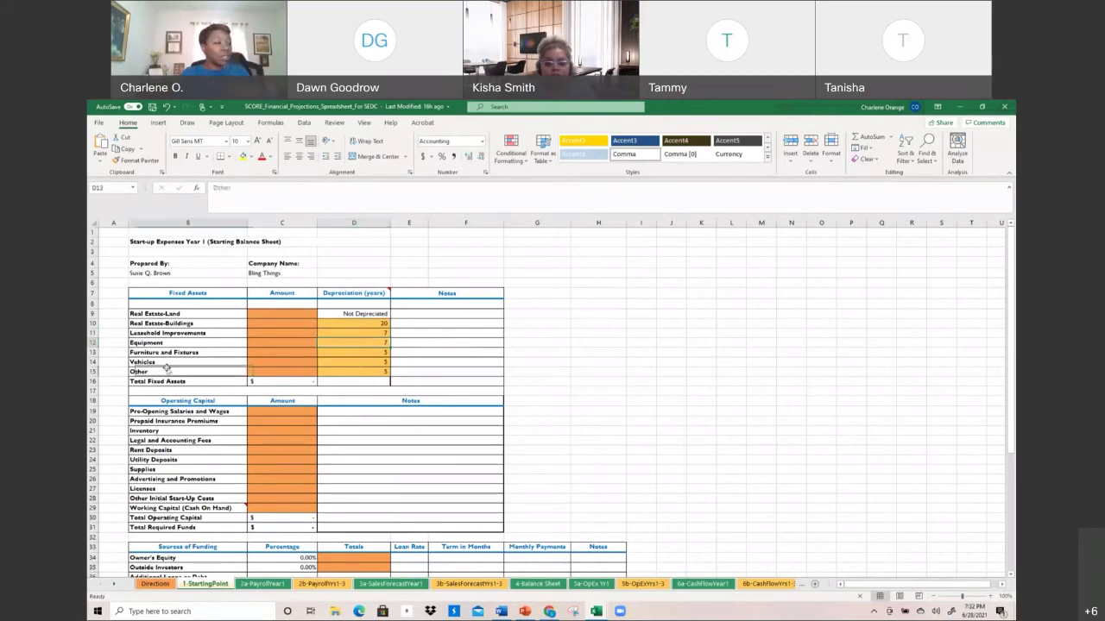
scroll(169, 371, down, 3)
scroll(218, 444, down, 2)
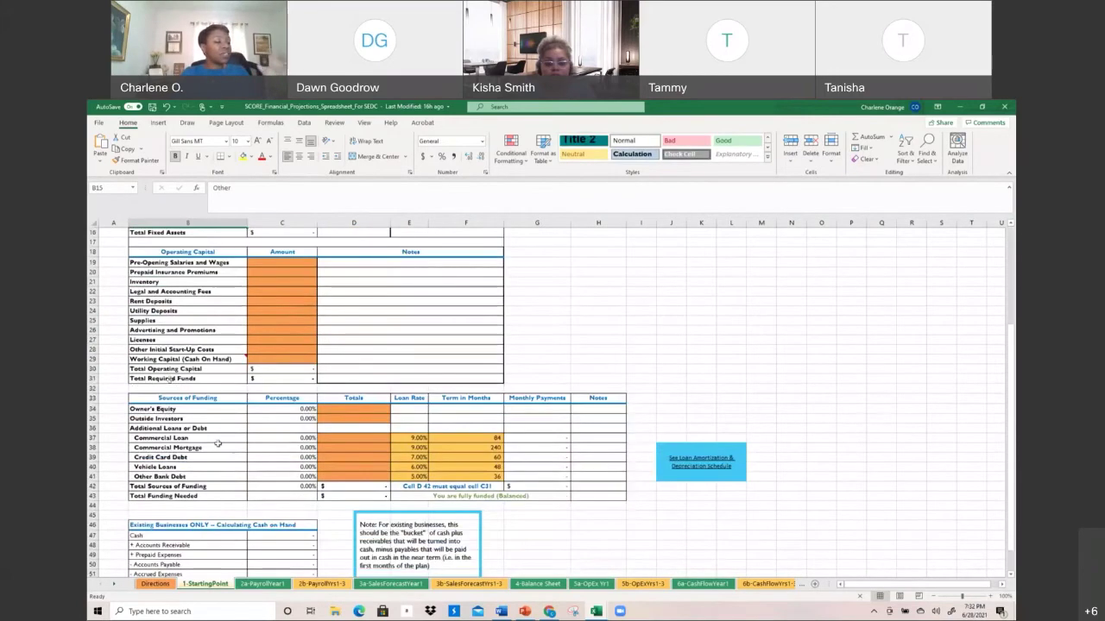
scroll(220, 446, down, 3)
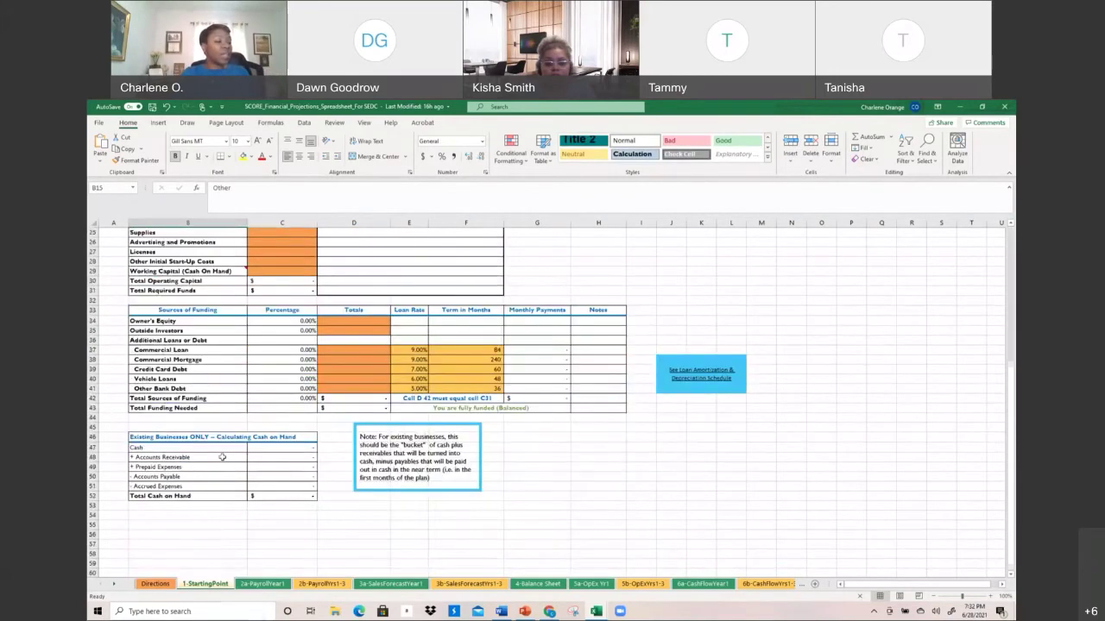
click(262, 583)
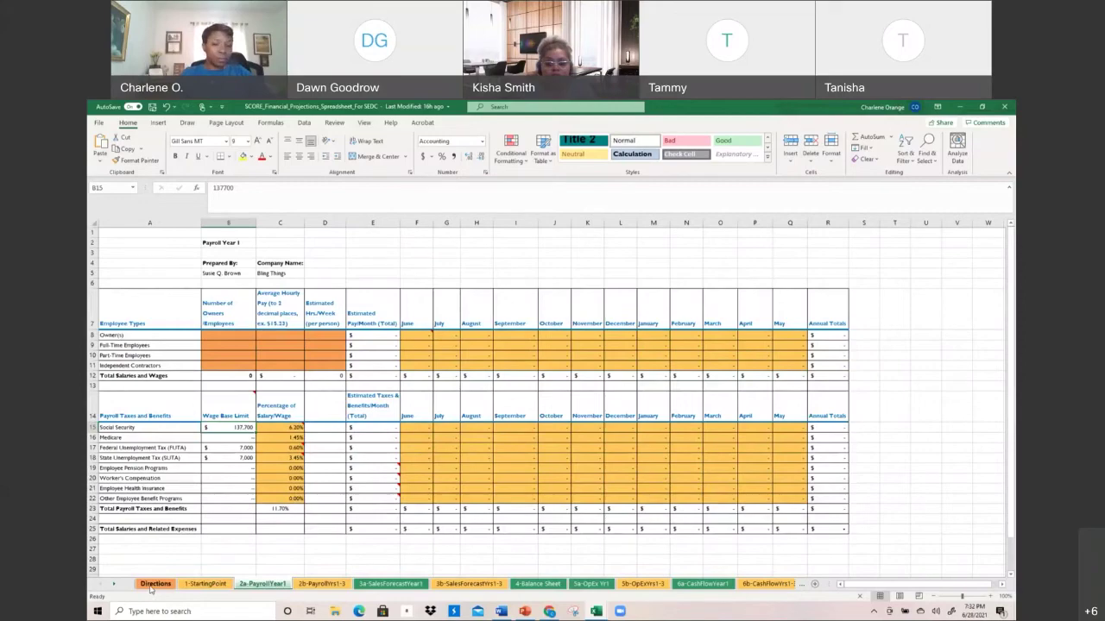
On Directions, review the locked-formula-cell note and the sheet's Protect Sheet option without changing anything
click(153, 585)
scroll(220, 473, down, 2)
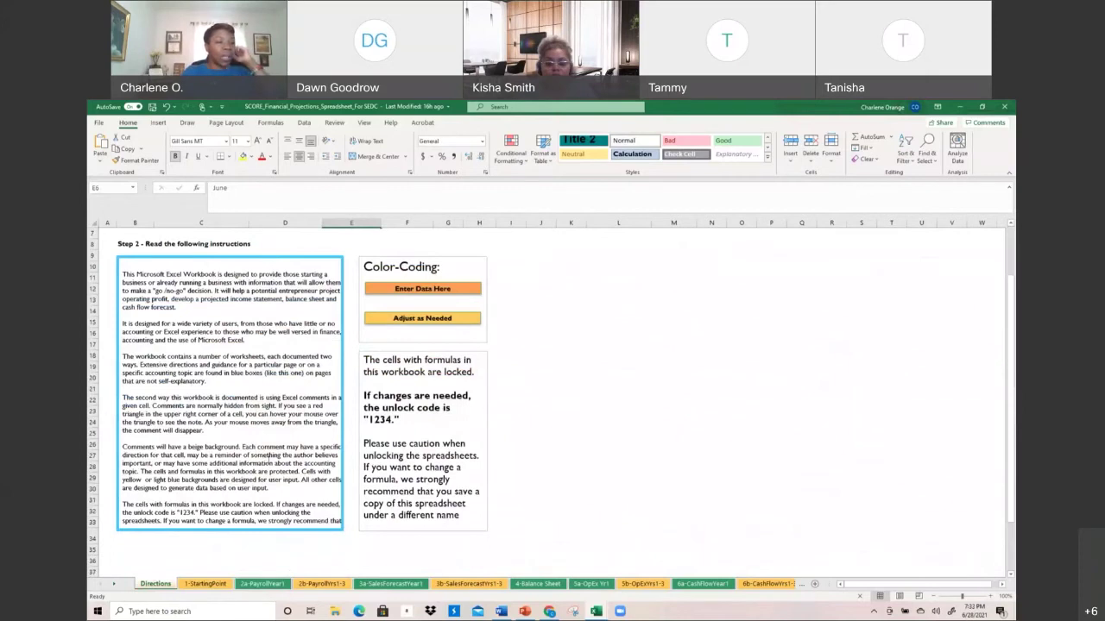
click(436, 444)
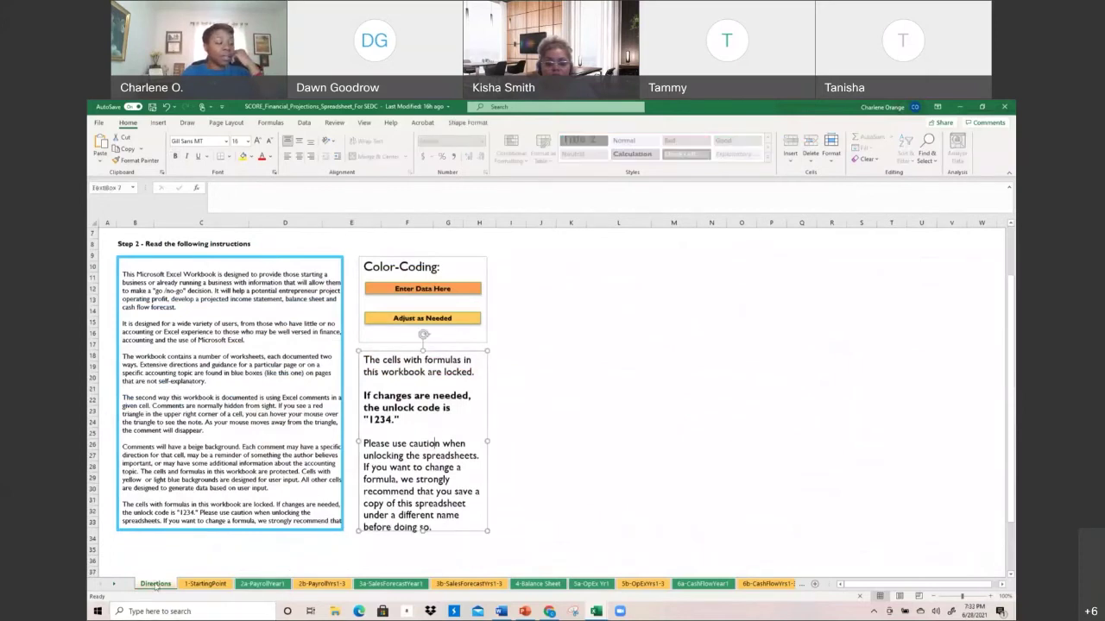
right_click(155, 585)
mouse_move(185, 531)
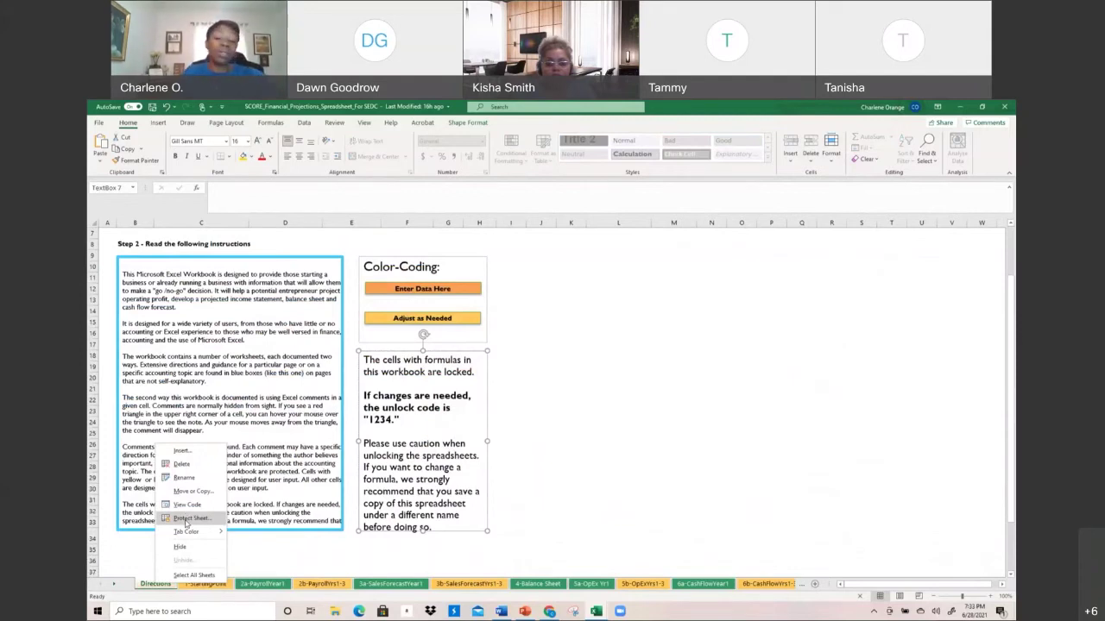
click(618, 452)
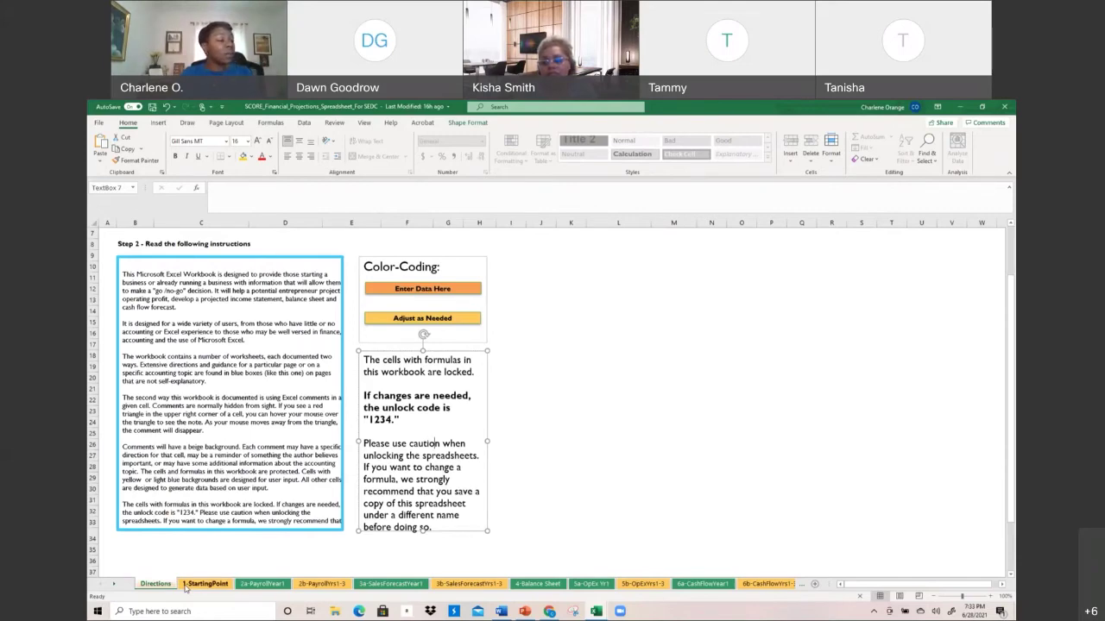
Scroll through 1-StartingPoint again, then go to 2a-PayrollYear1 with its 137,700 Social Security wage base
click(184, 586)
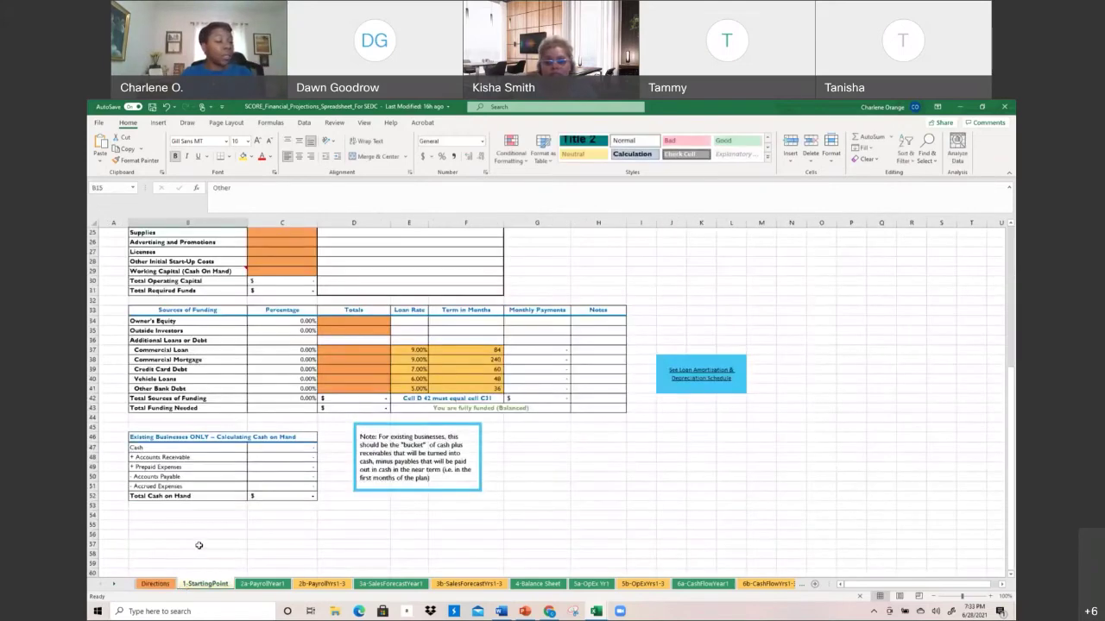
scroll(197, 565, up, 8)
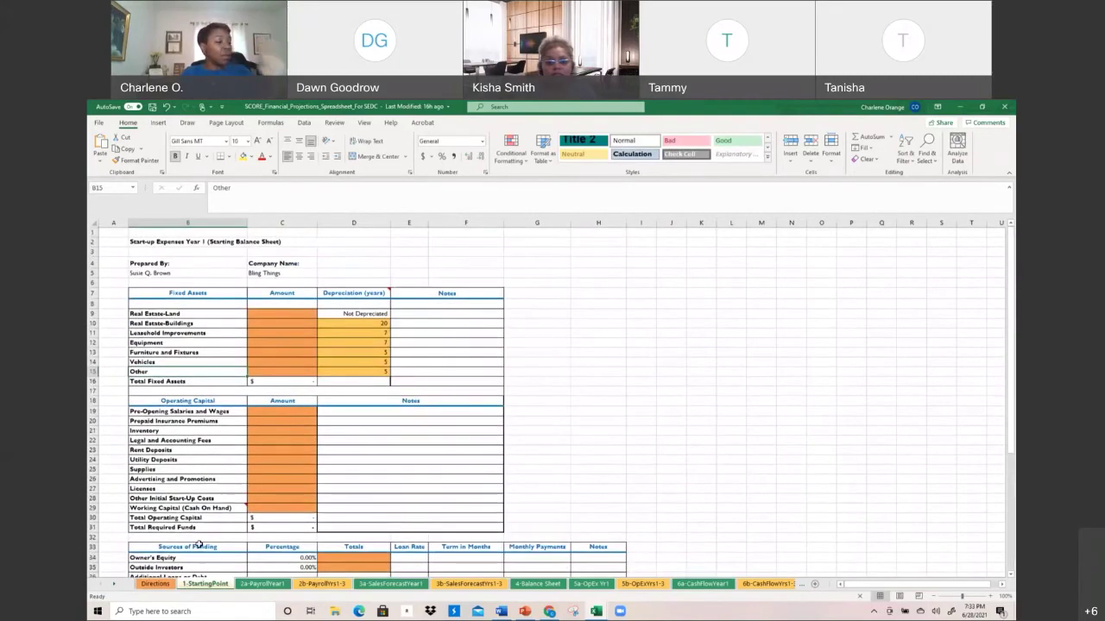
scroll(198, 544, down, 2)
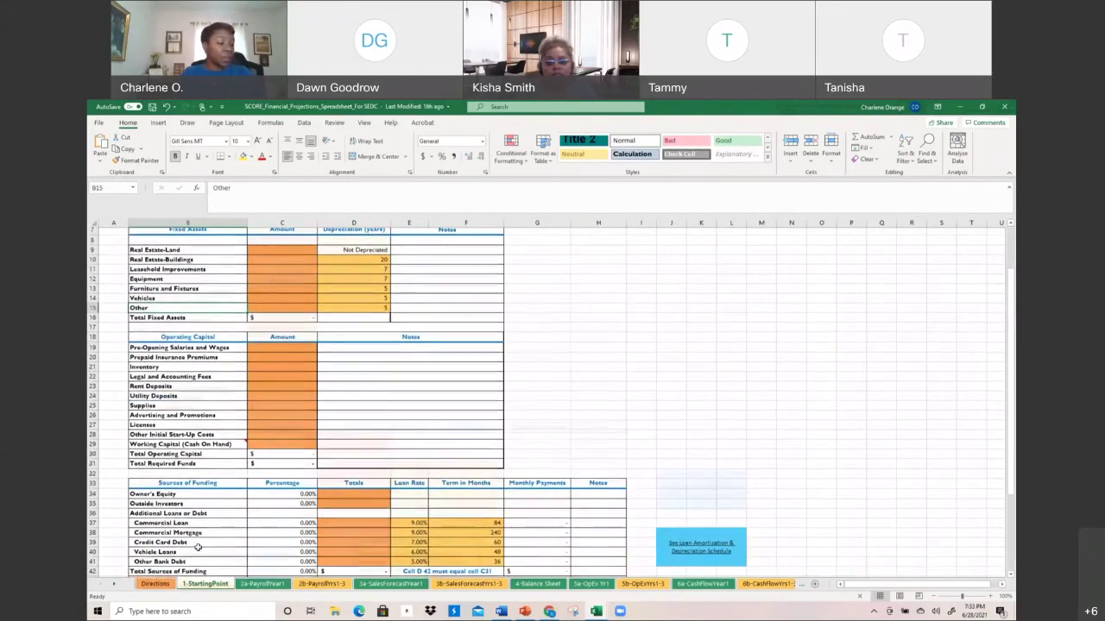
scroll(197, 547, down, 2)
click(254, 586)
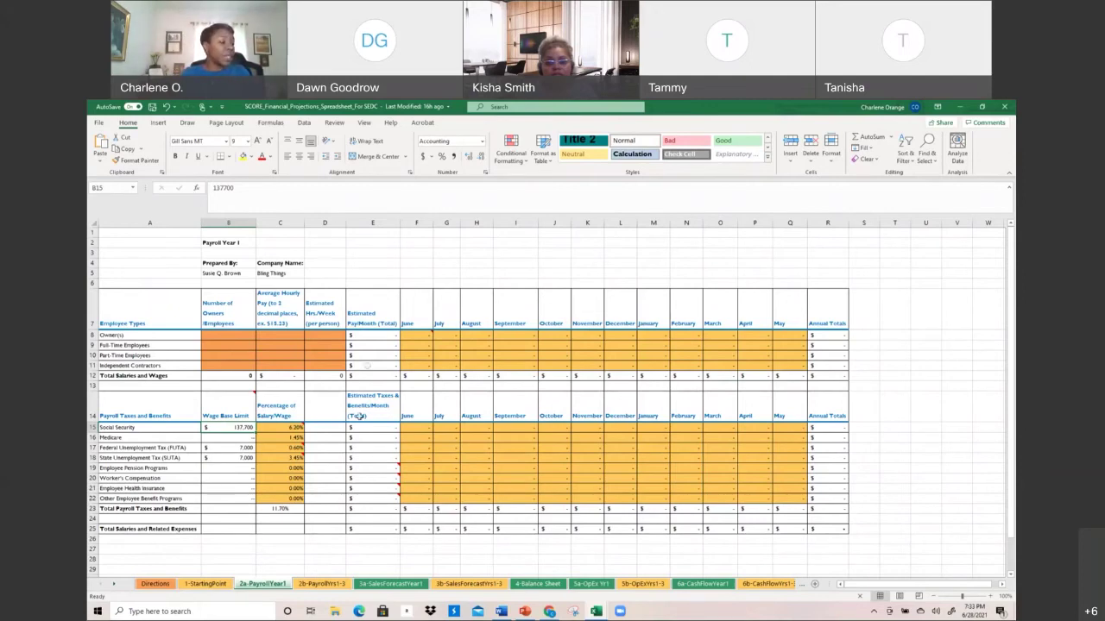
click(227, 456)
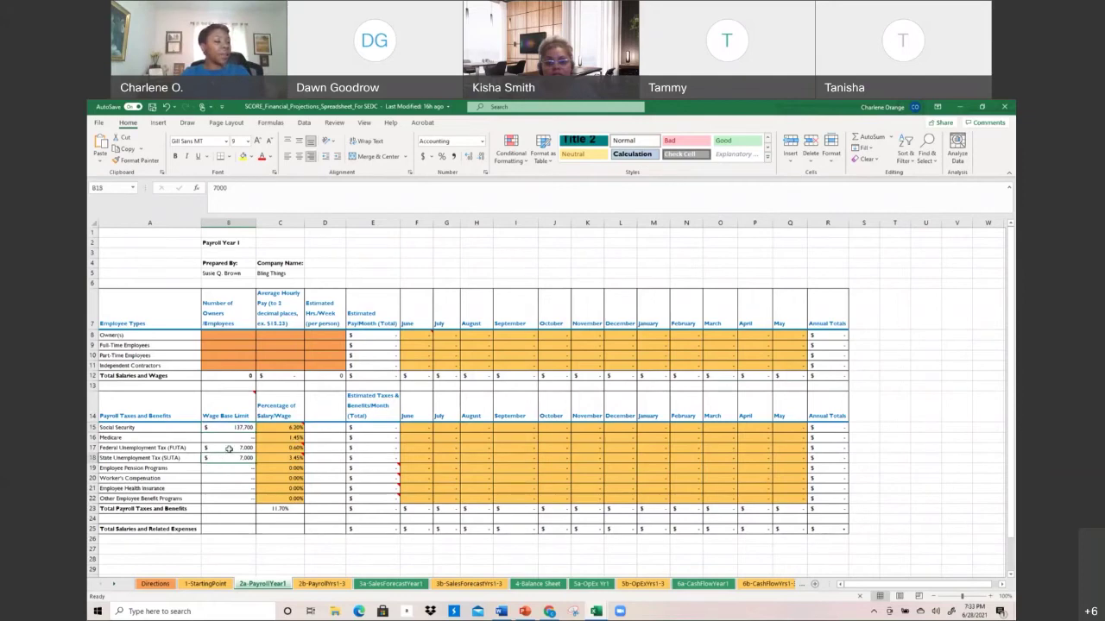
click(229, 447)
click(233, 425)
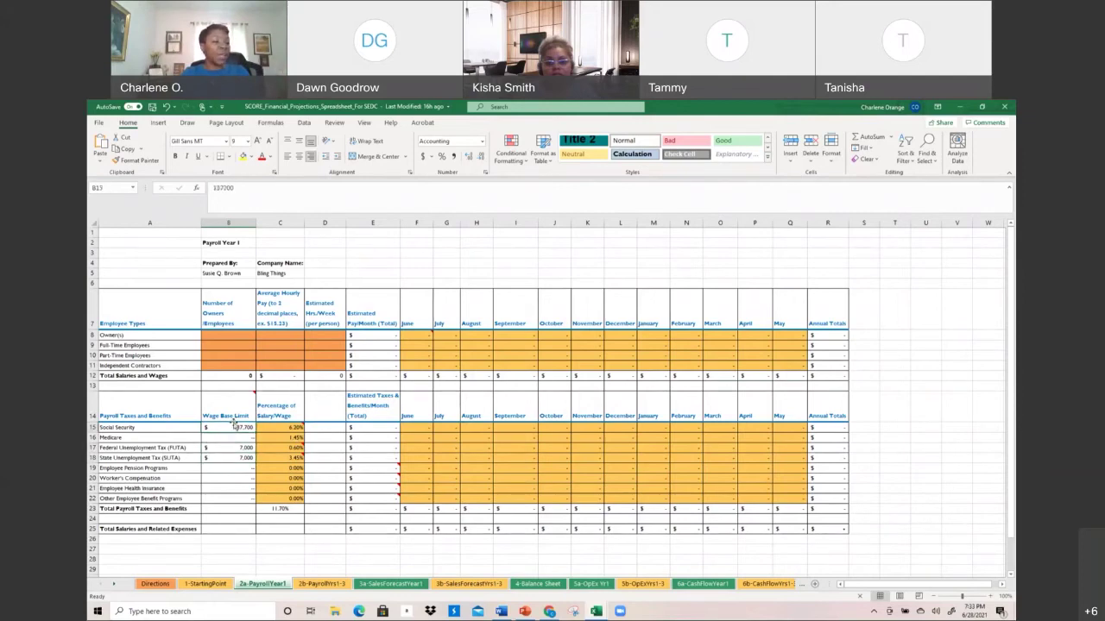
click(236, 458)
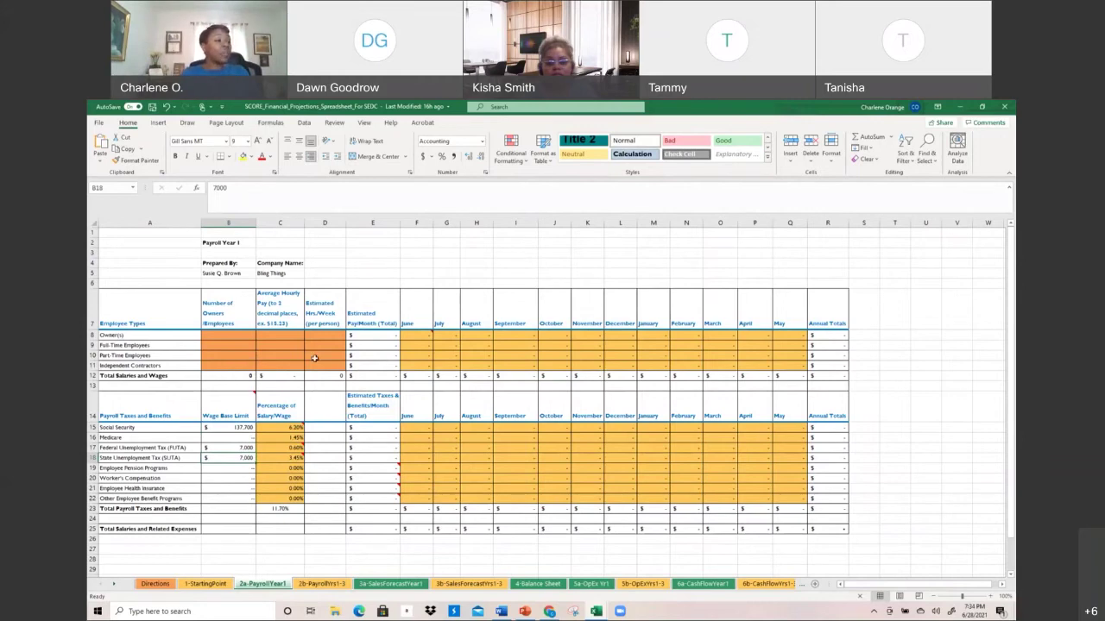
mouse_move(423, 333)
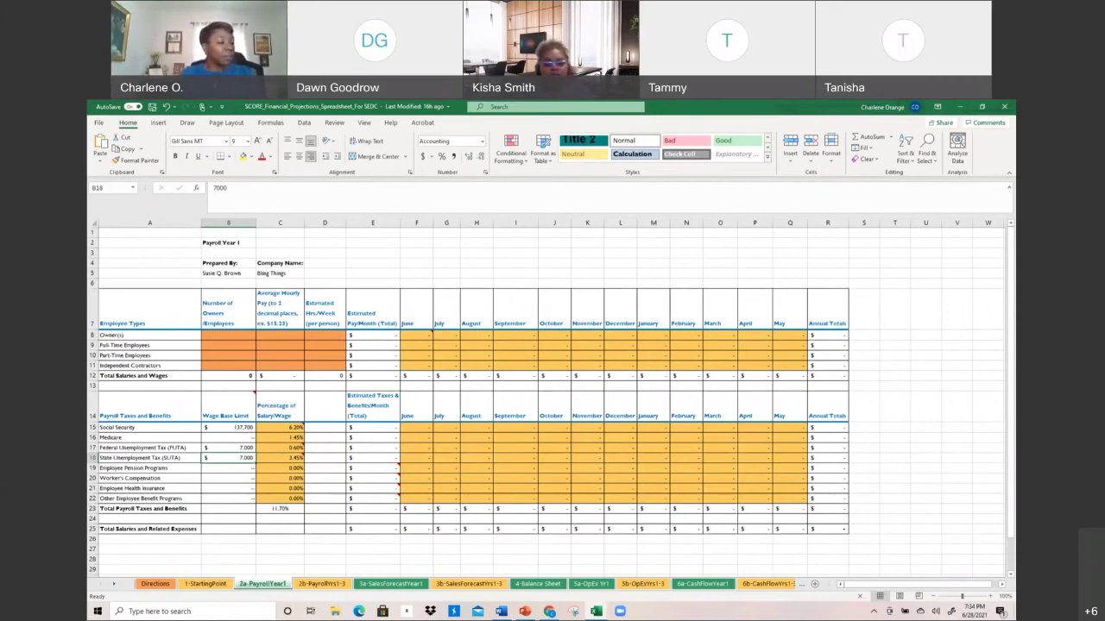
click(322, 585)
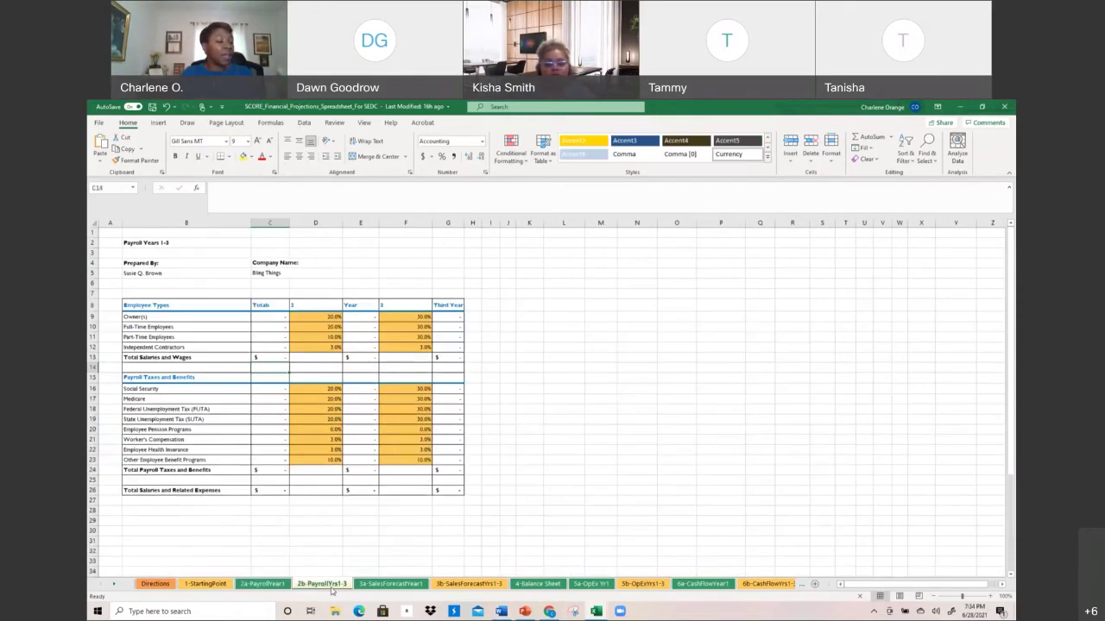
click(263, 583)
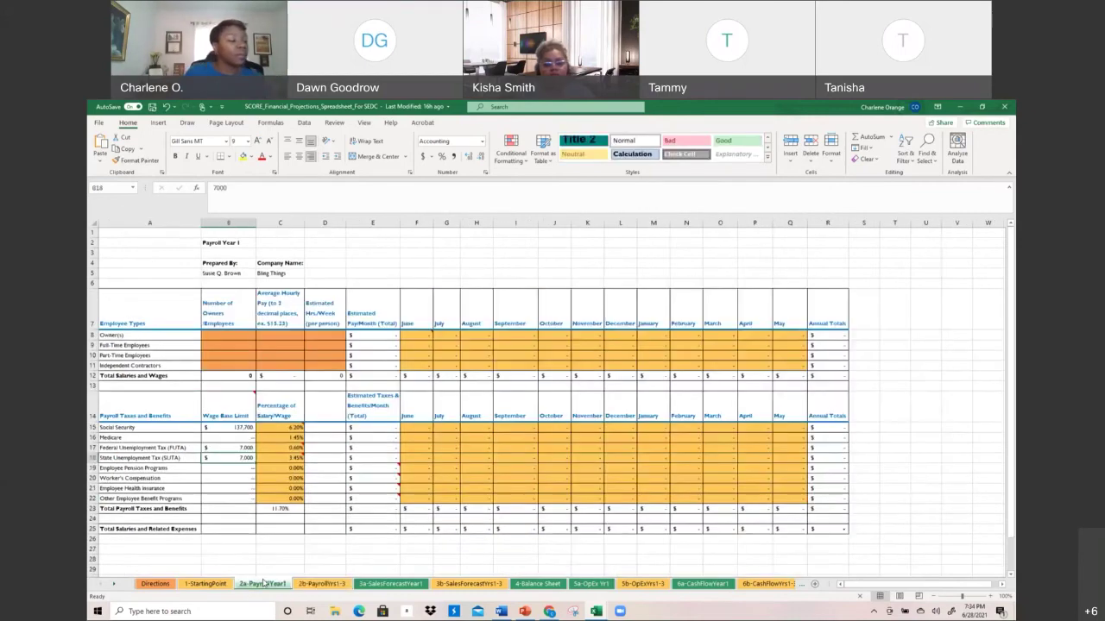
click(321, 584)
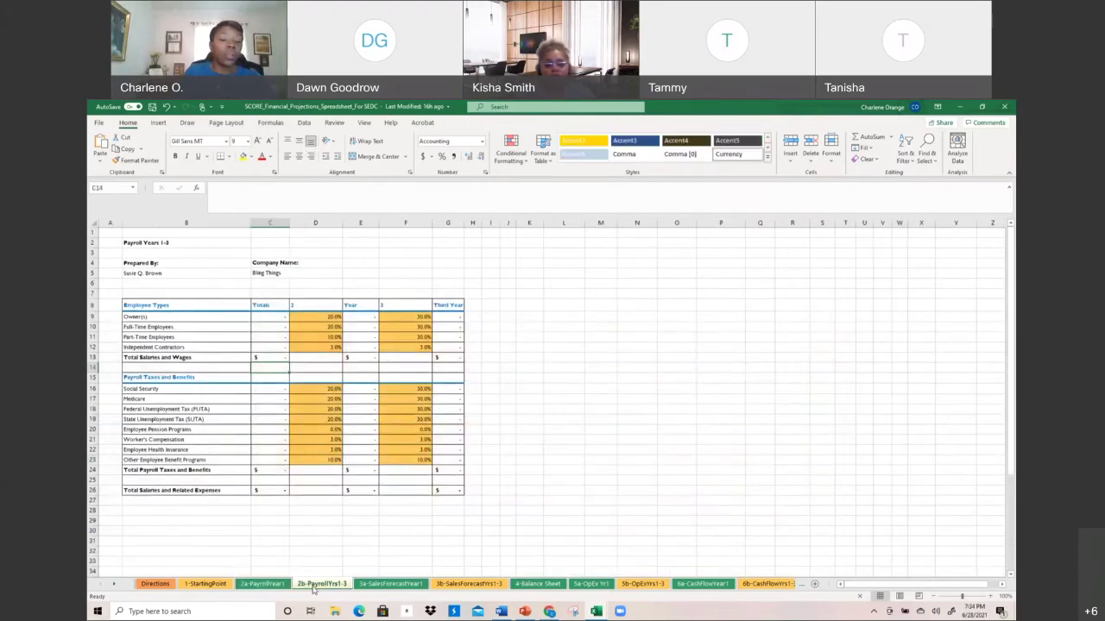
click(271, 584)
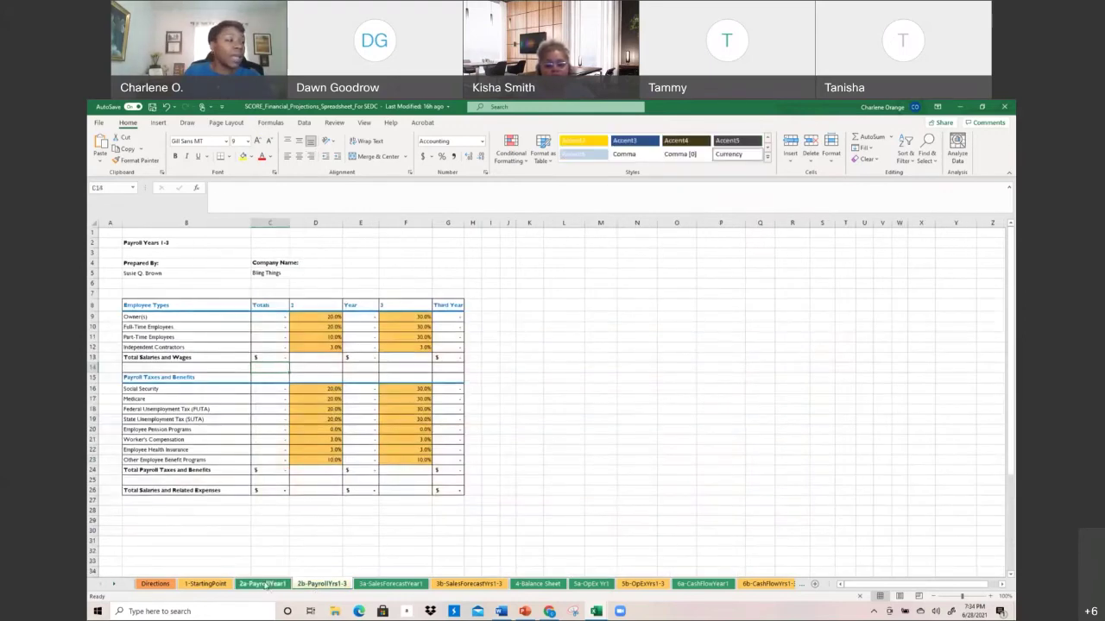
click(227, 333)
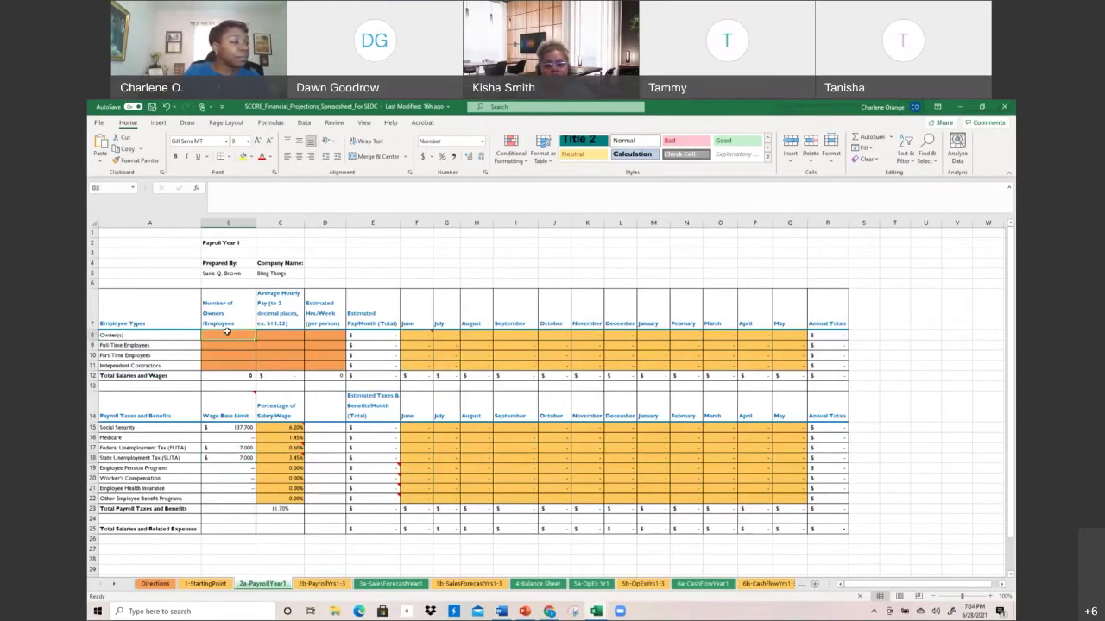
Enter 5 owners at 15.23 hourly pay and 30 weekly hours, then view the 2b-PayrollYrs1-3 totals
text(5)
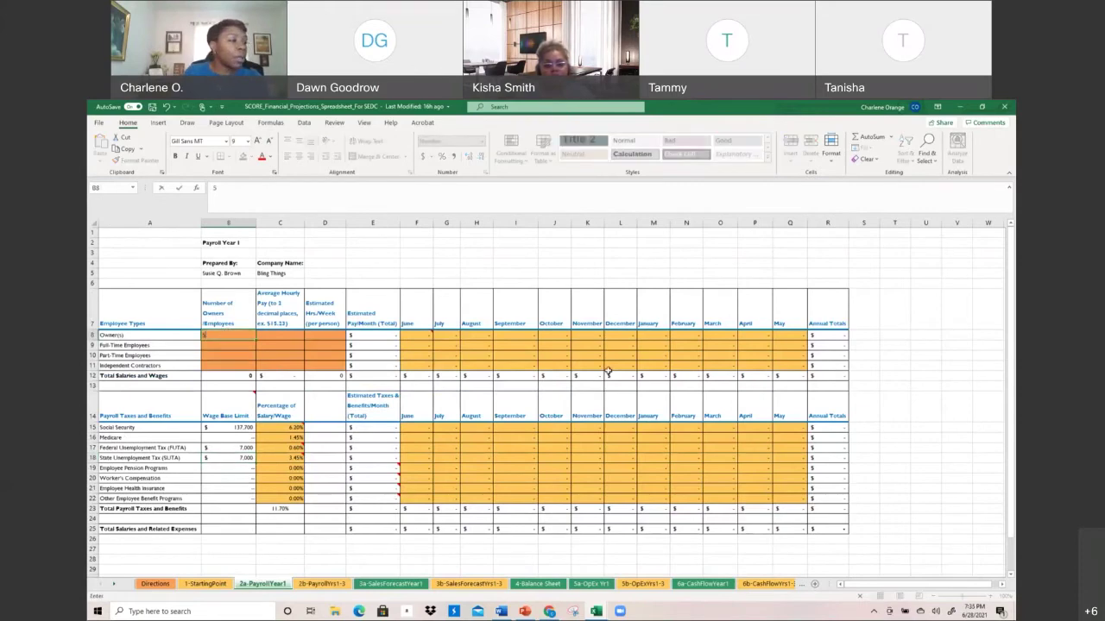
click(286, 334)
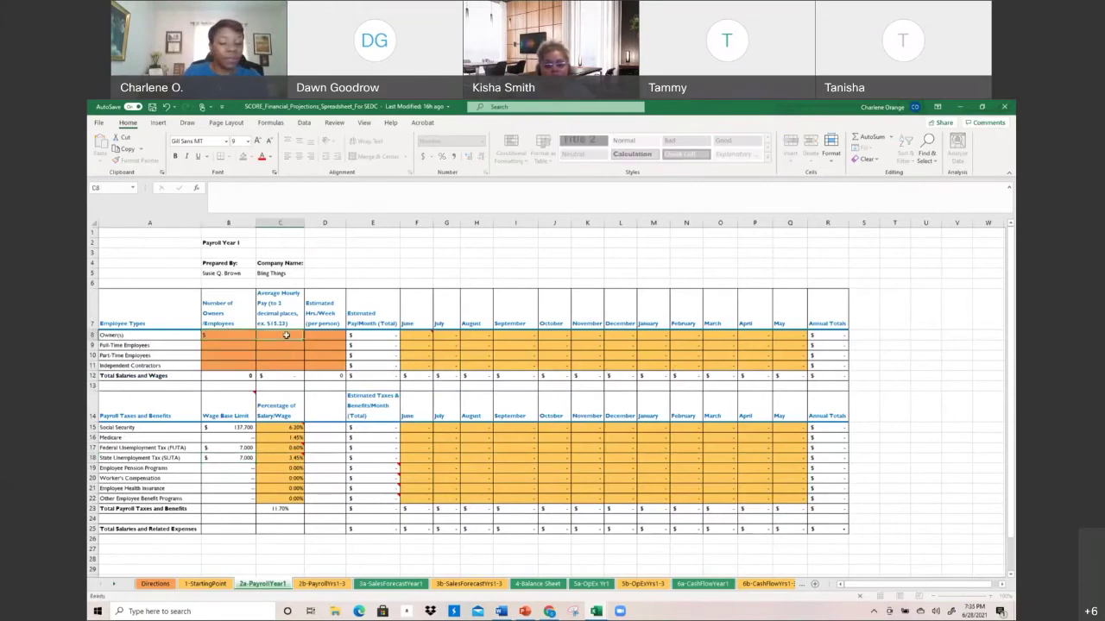
text(15.23)
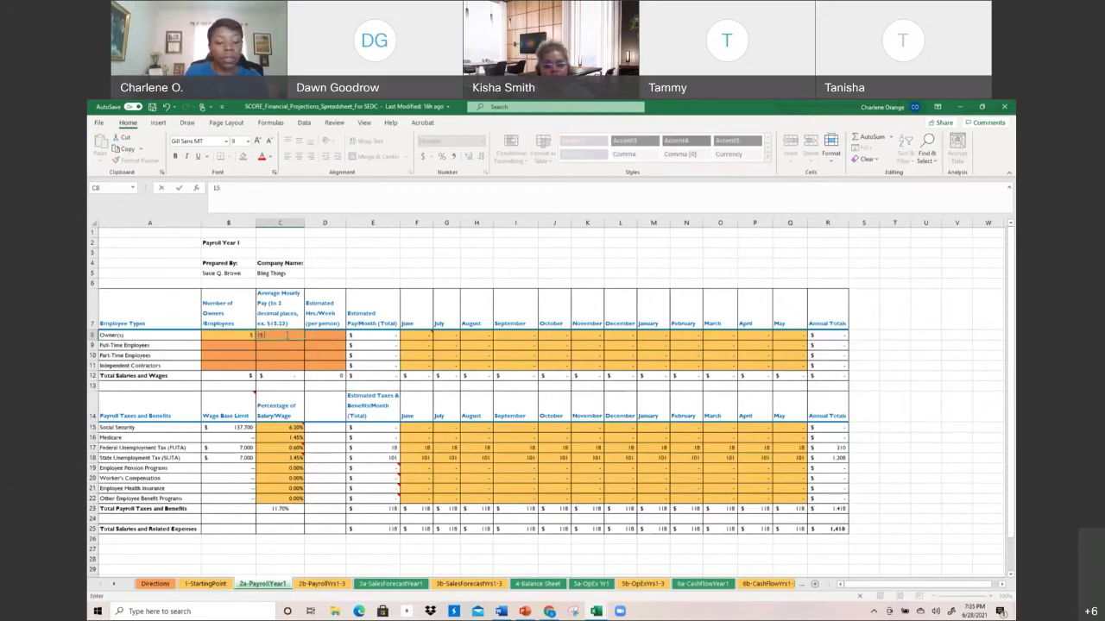
click(324, 335)
text(35)
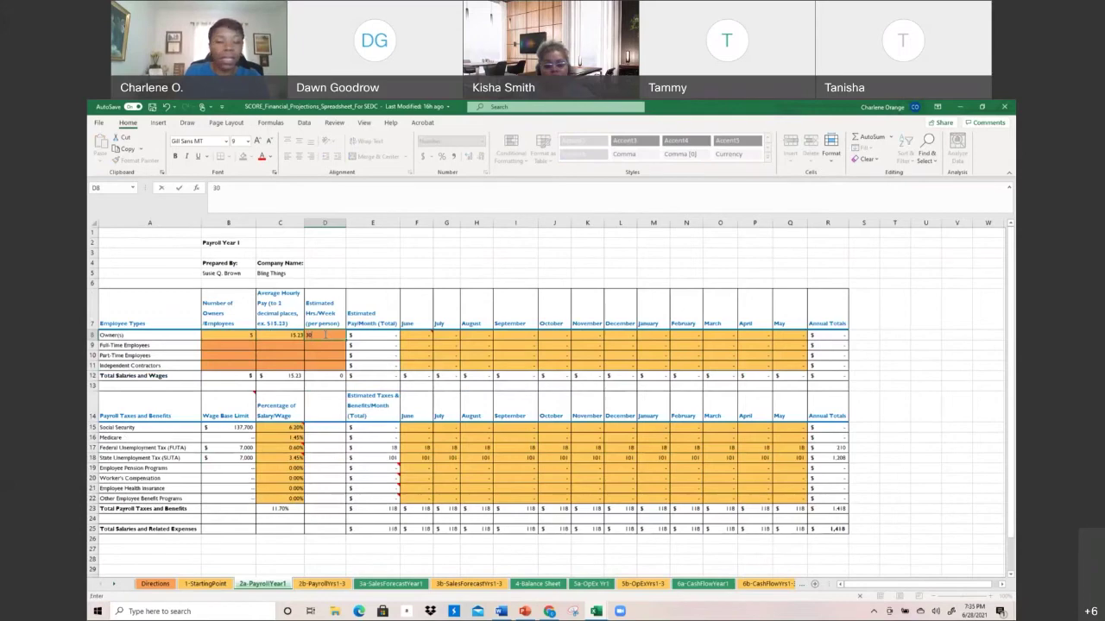
key(Return)
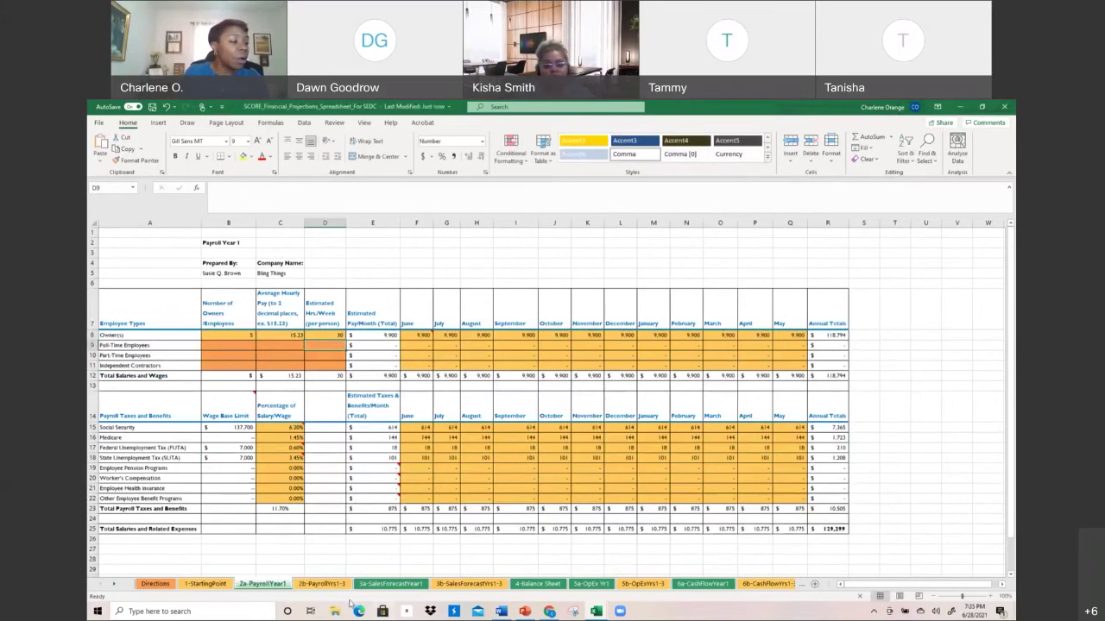
click(323, 584)
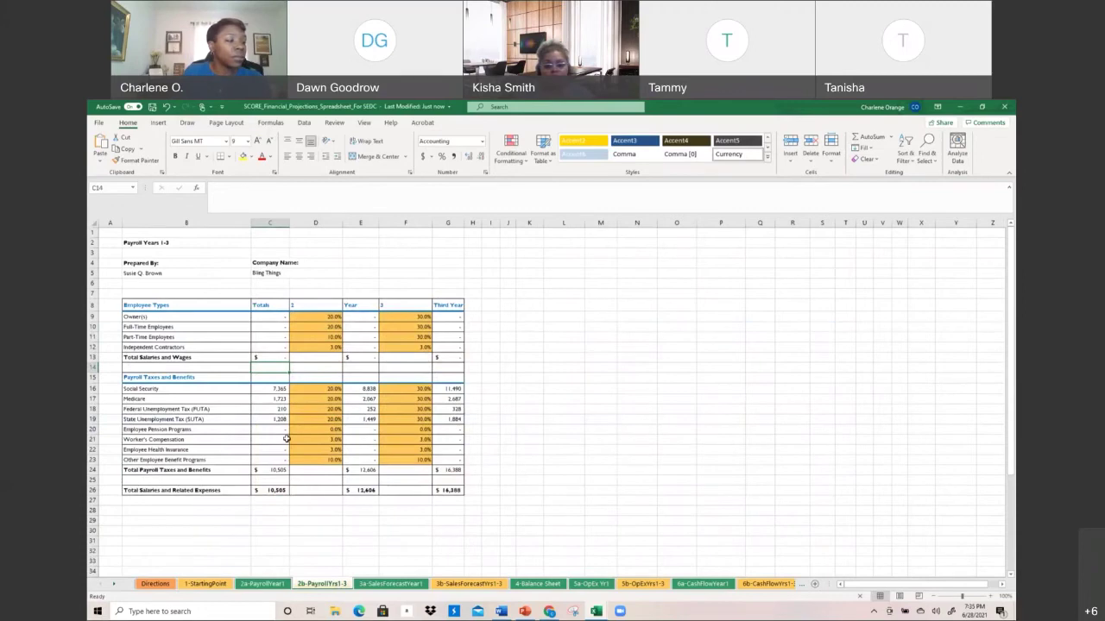
scroll(287, 440, down, 1)
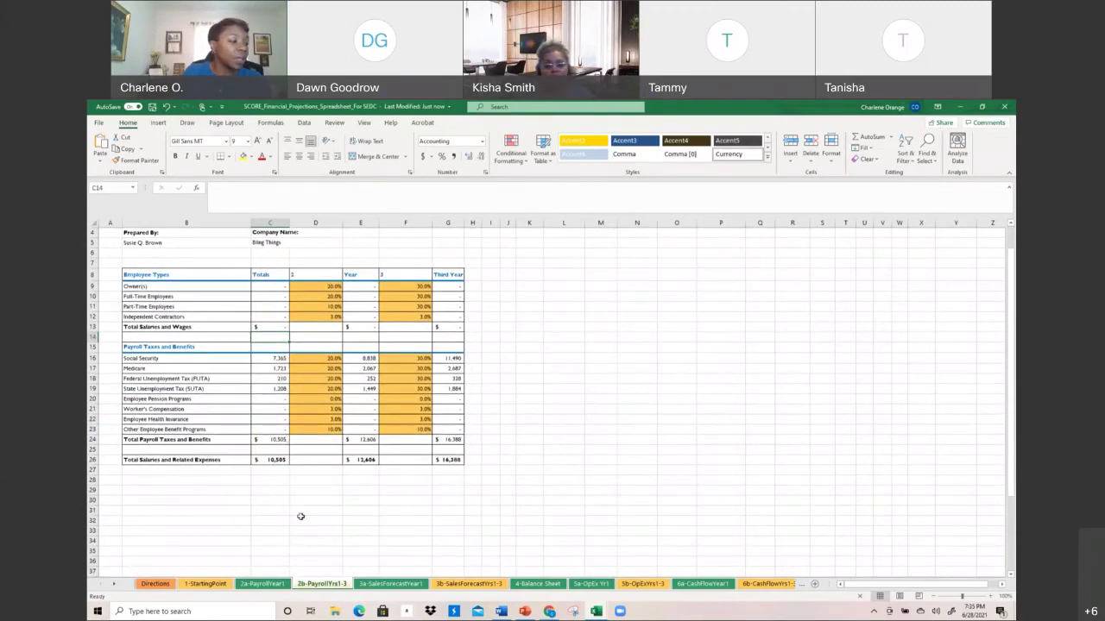
Trace payroll through the Sales Forecast, Balance Sheet, OpEx, Cash Flow and Income Statement Year 1 sheets
click(285, 584)
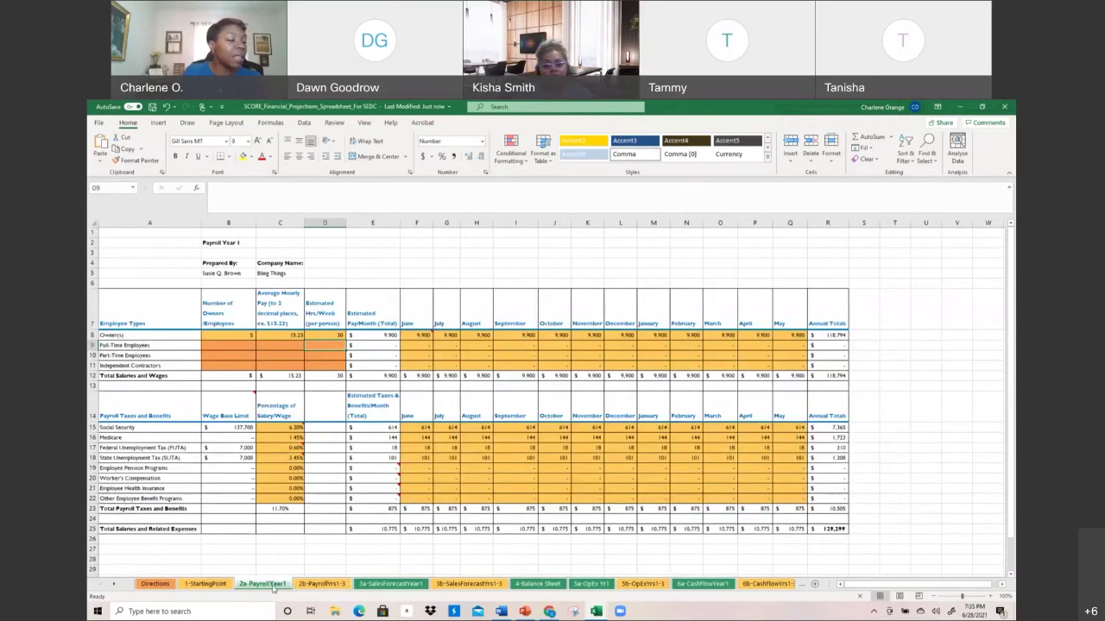
click(378, 585)
click(541, 585)
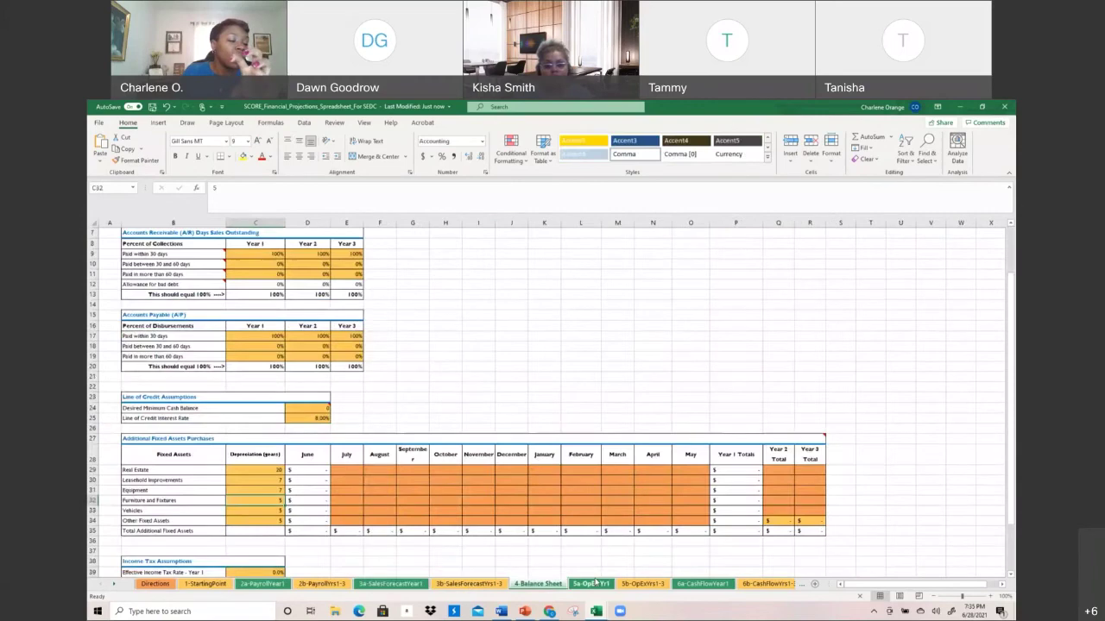
click(594, 584)
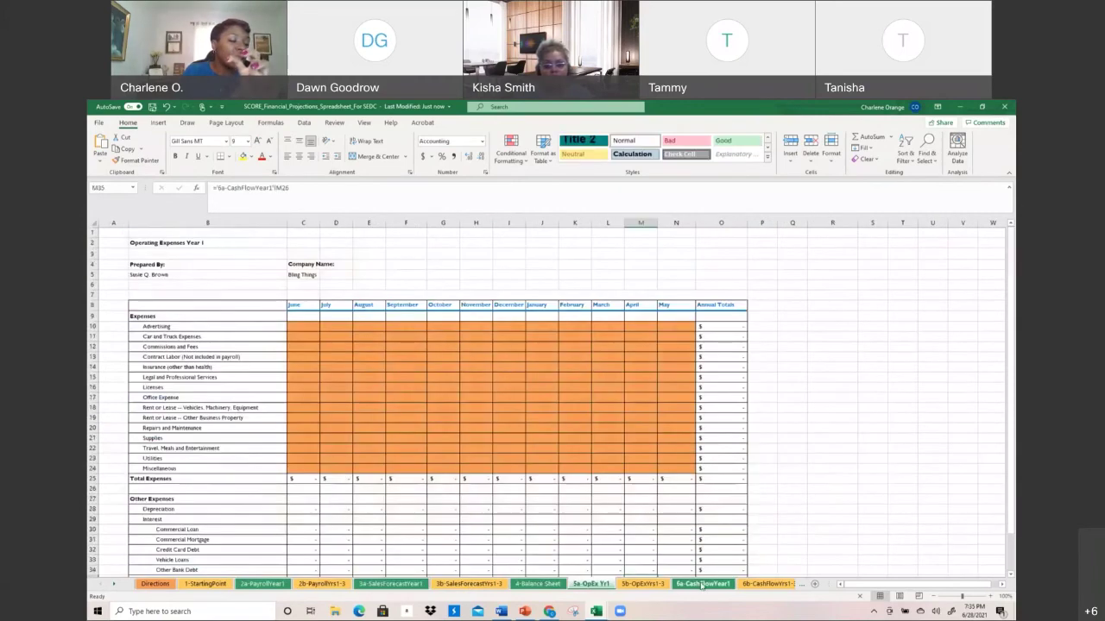
click(702, 586)
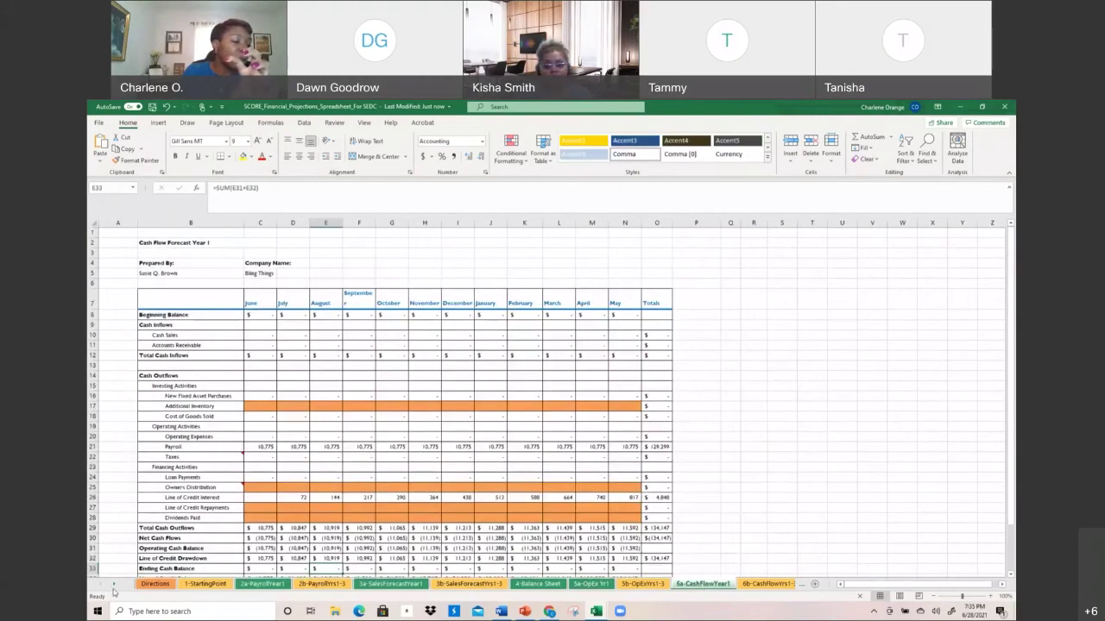
click(113, 586)
click(113, 586)
click(113, 586)
click(113, 586)
click(114, 586)
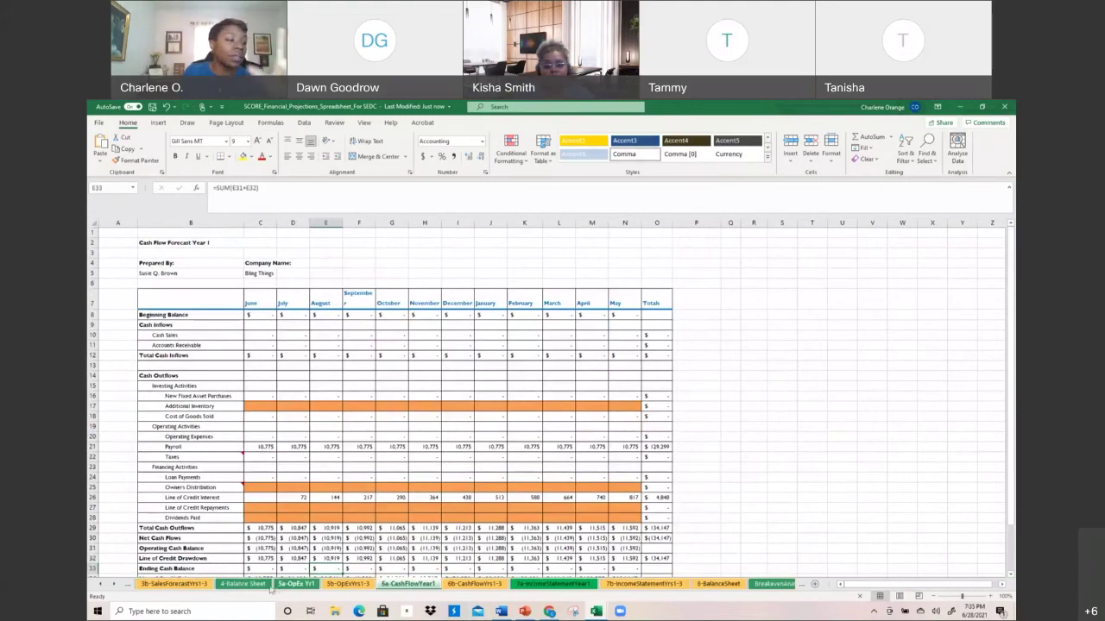
click(556, 586)
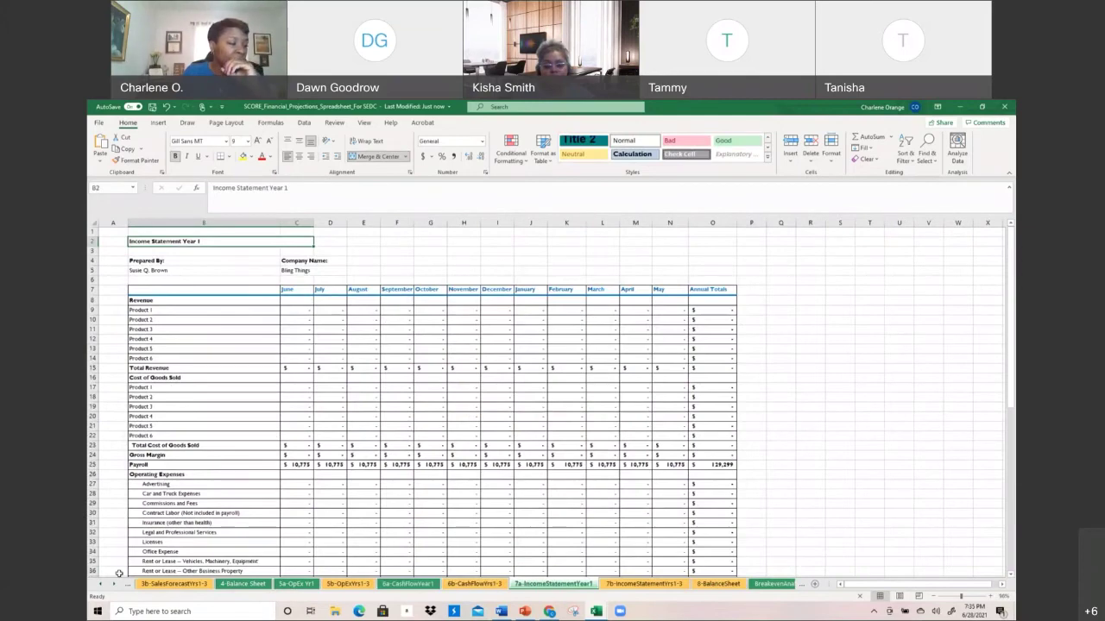
Compare owners' pay (9,900 monthly, 118,794 annually) between 2a-PayrollYear1 and 2b-PayrollYrs1-3
click(102, 586)
click(101, 587)
click(102, 587)
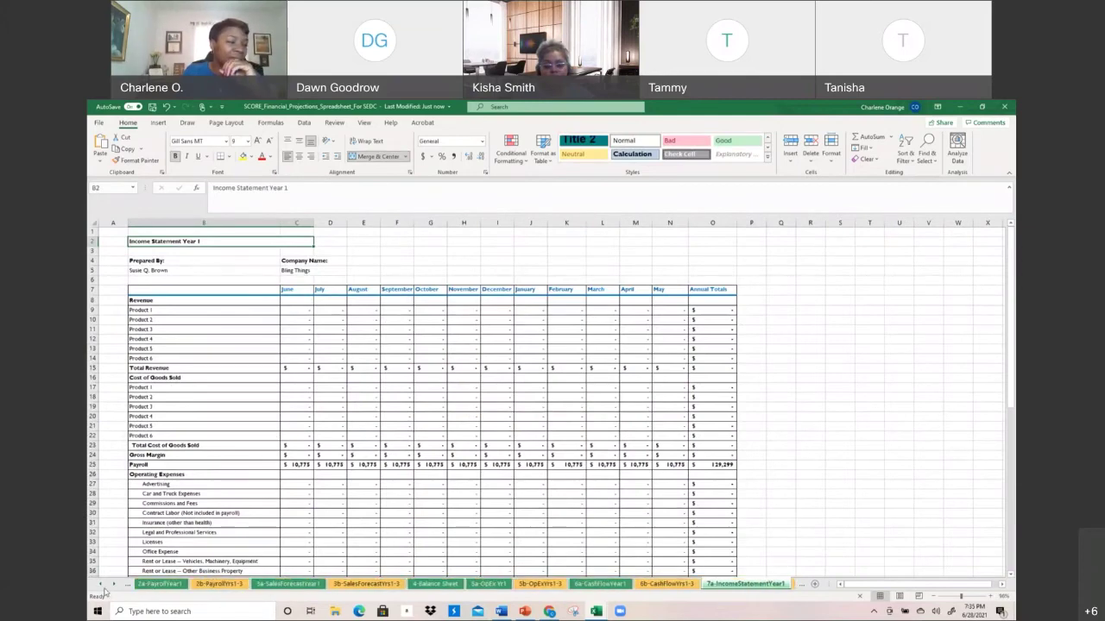
click(102, 587)
click(102, 587)
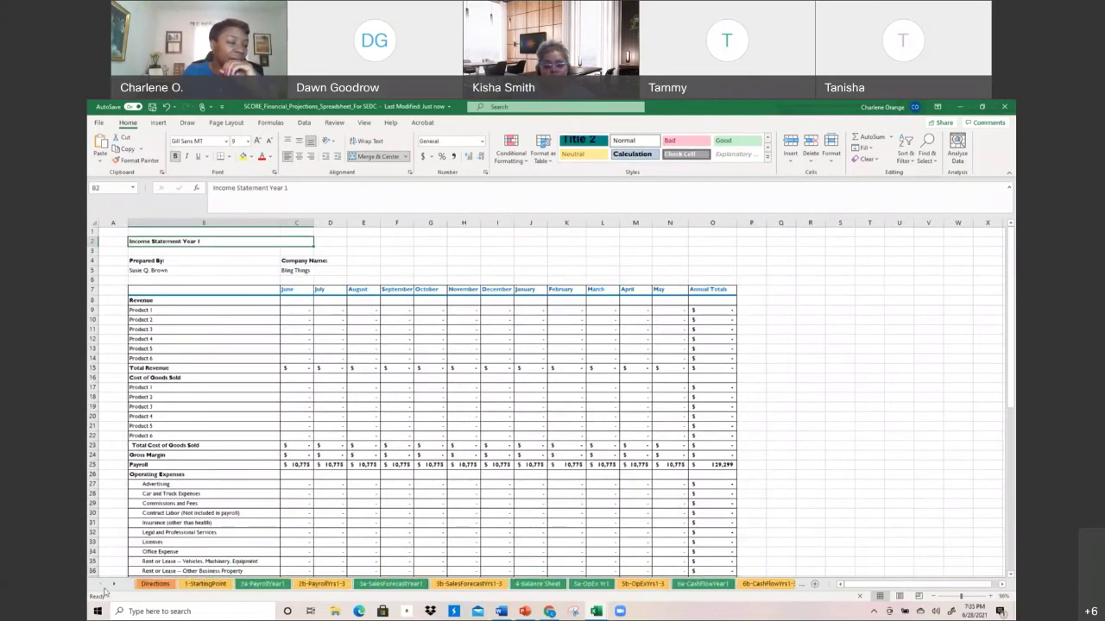
click(259, 584)
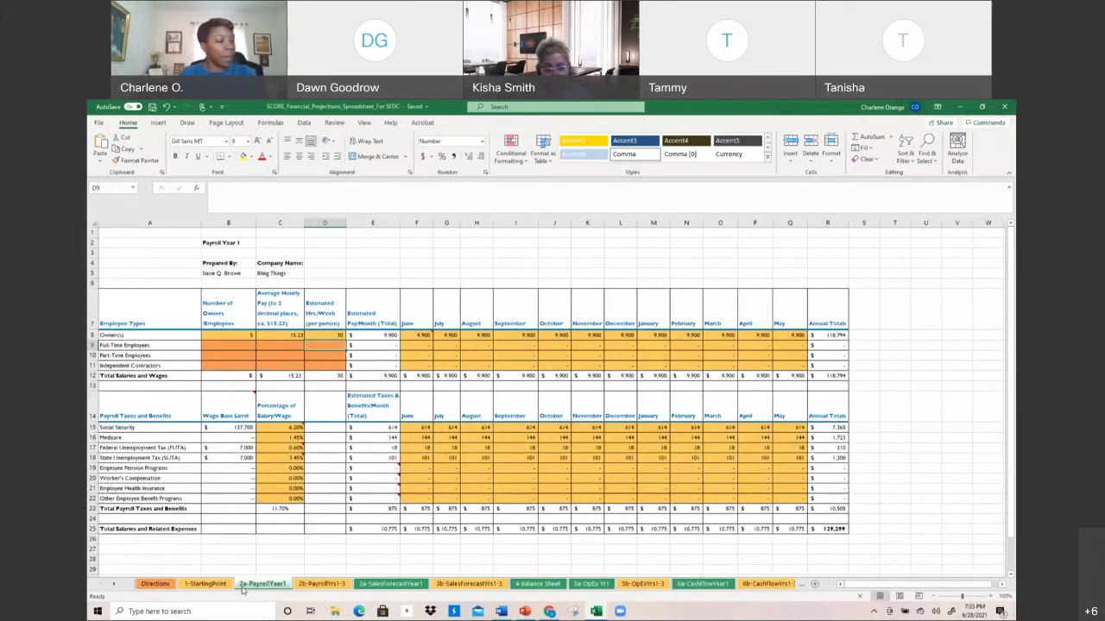
click(304, 585)
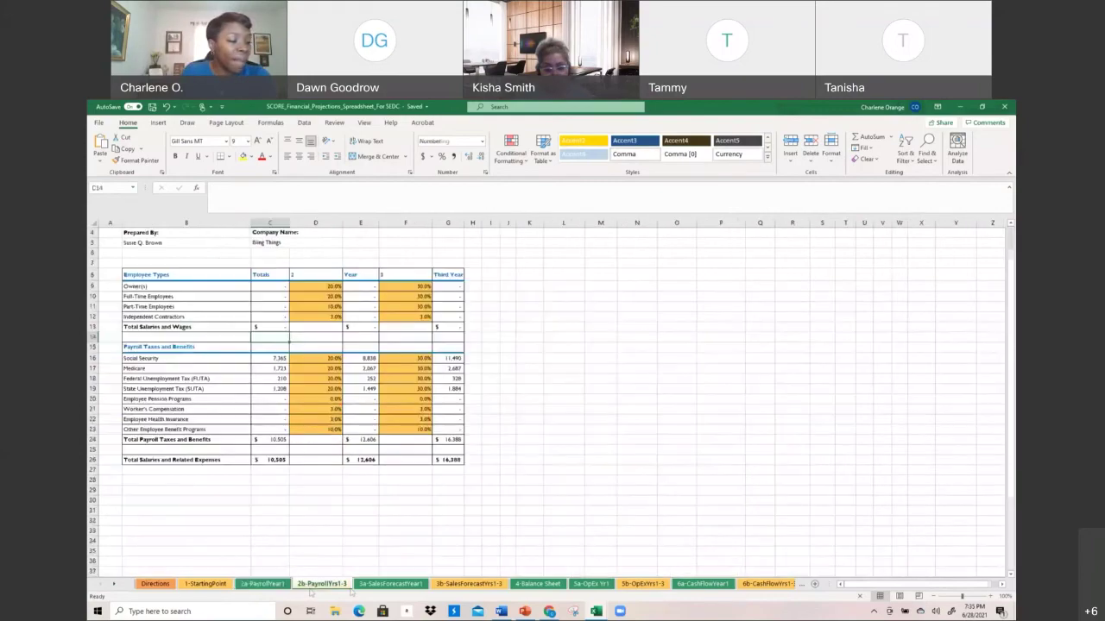
click(248, 591)
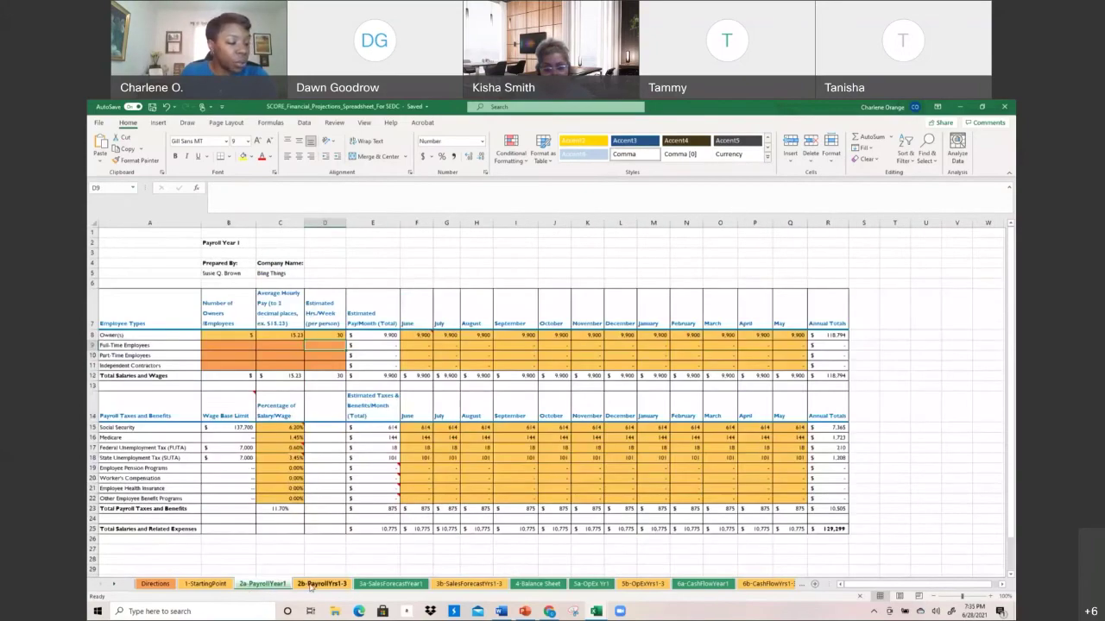
click(347, 586)
Open 3a-SalesForecastYear1, glance at 3b-SalesForecastYrs1-3, then return and select the Product 2 name cell
click(356, 585)
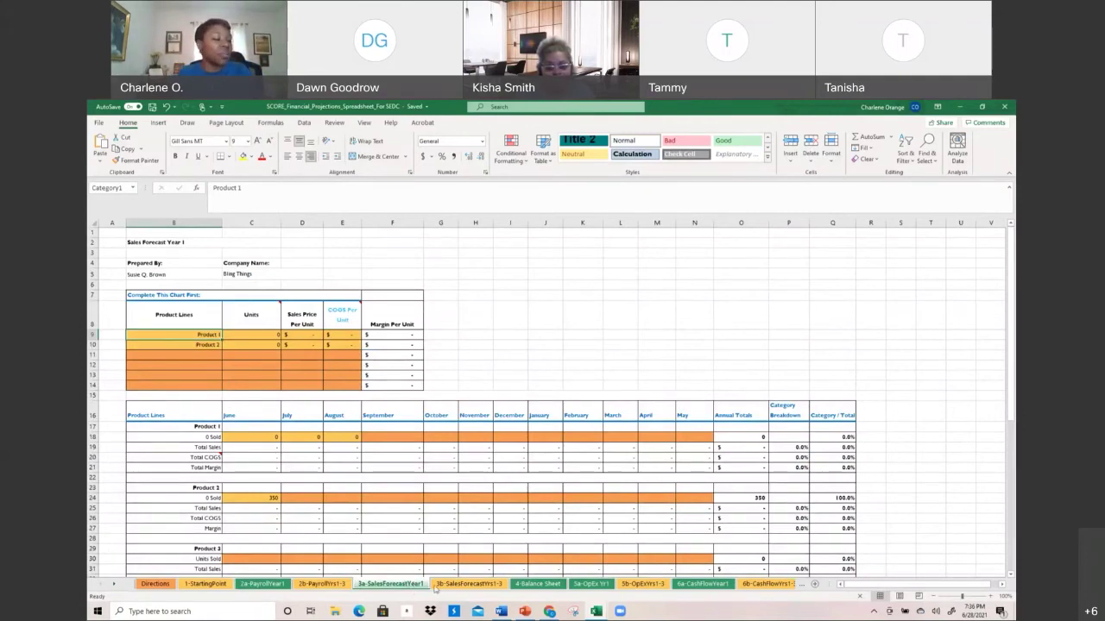
click(438, 588)
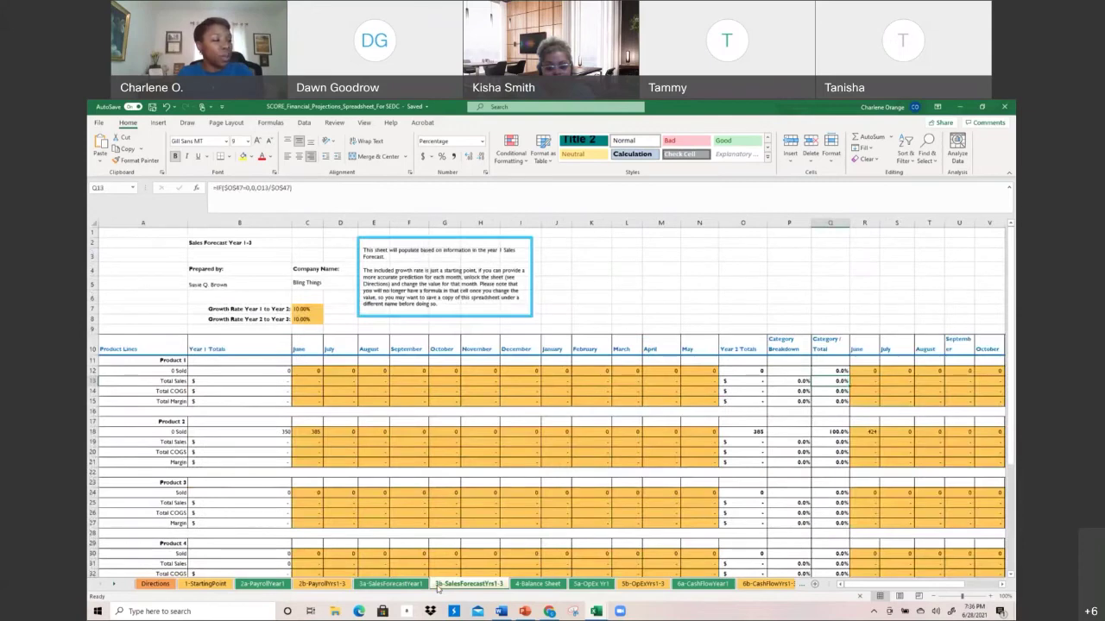
click(391, 584)
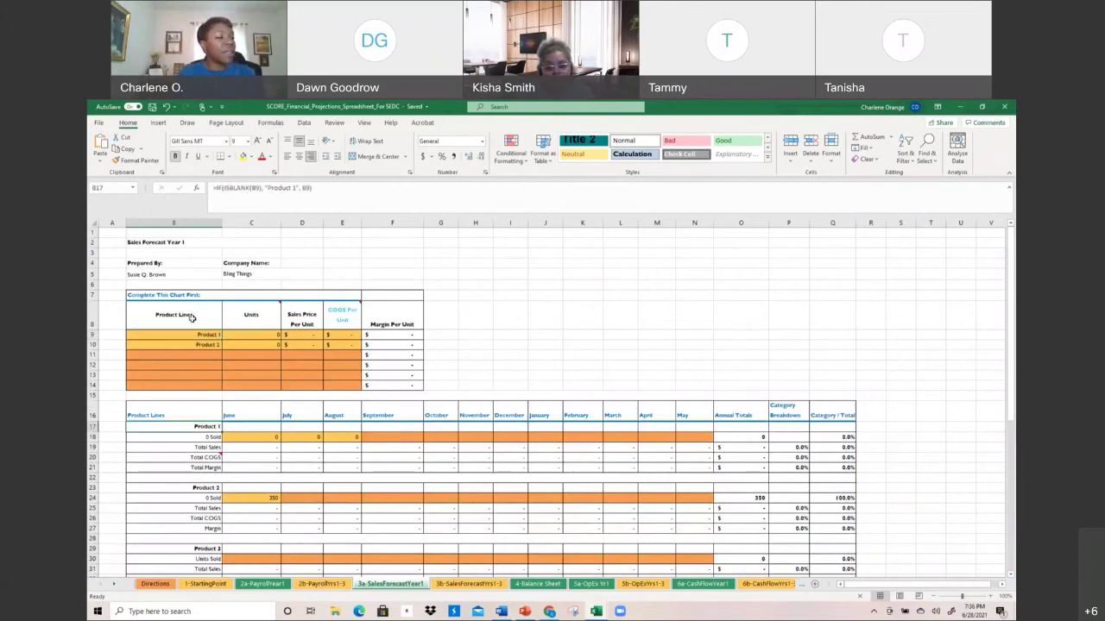
click(192, 344)
Name product line 1 'Bling Coffee Cups' with 50 units, checking the linked heading and June units
click(191, 335)
text(Bling)
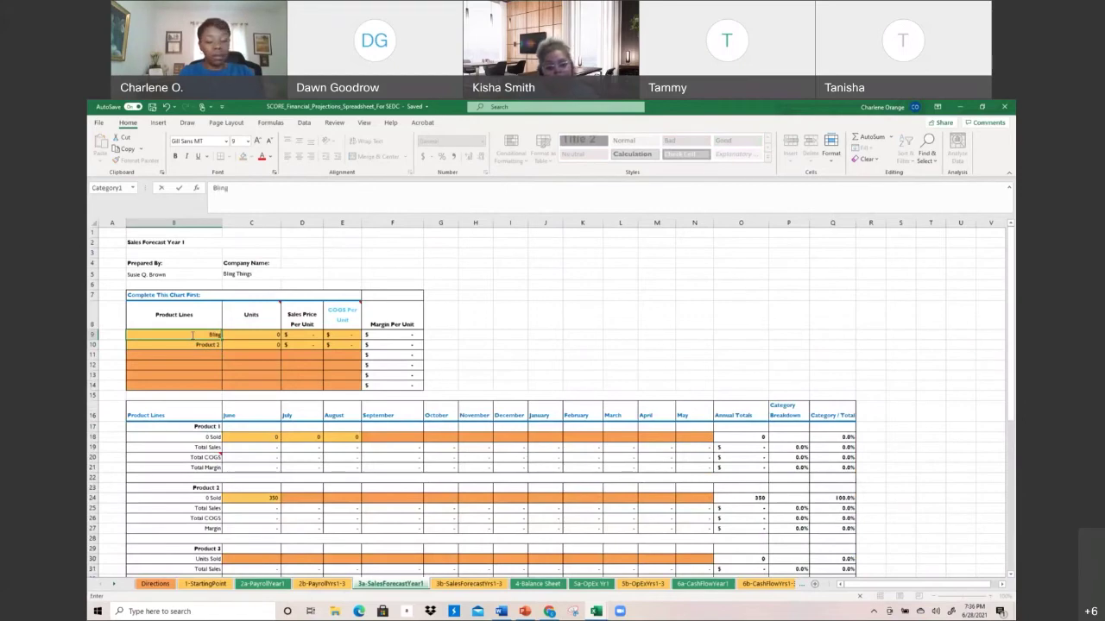
text( Colf)
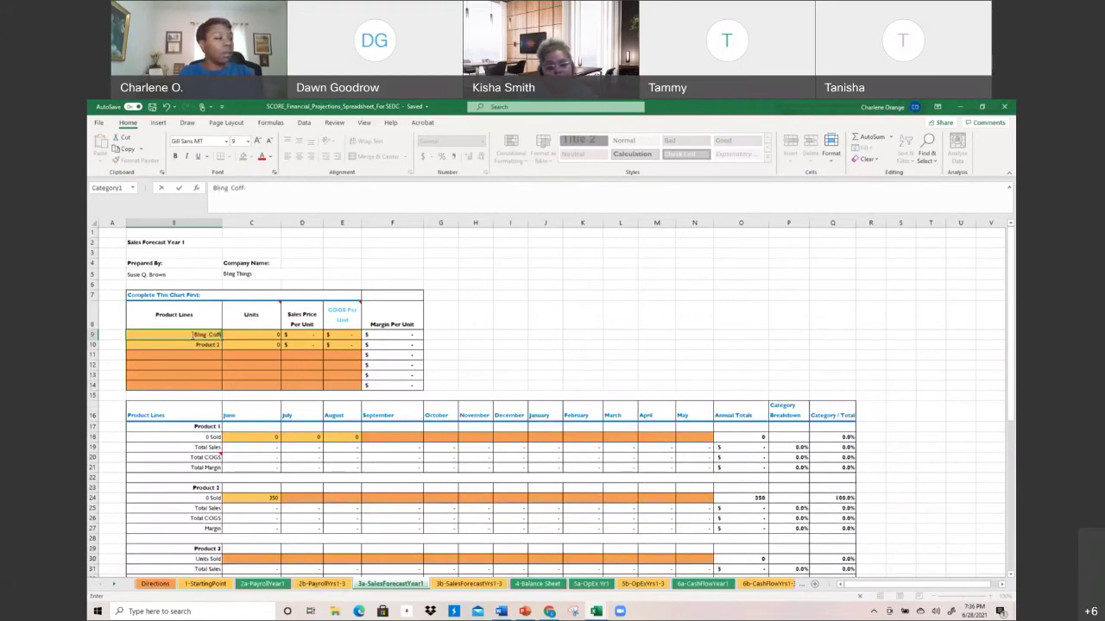
text(ee Cups)
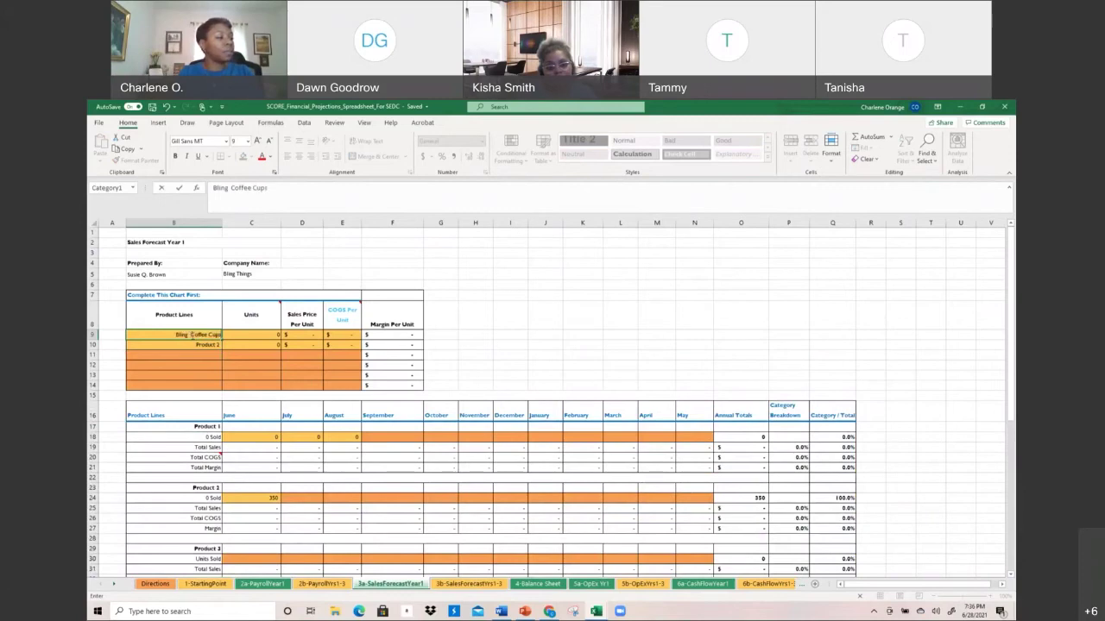
key(Return)
click(204, 430)
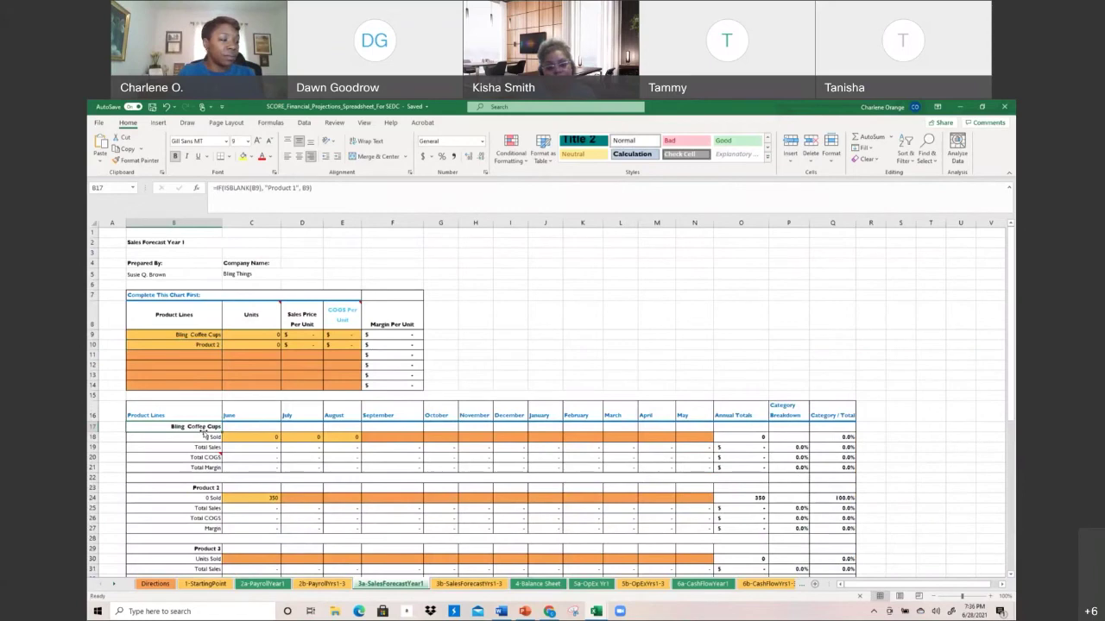
click(200, 338)
click(273, 337)
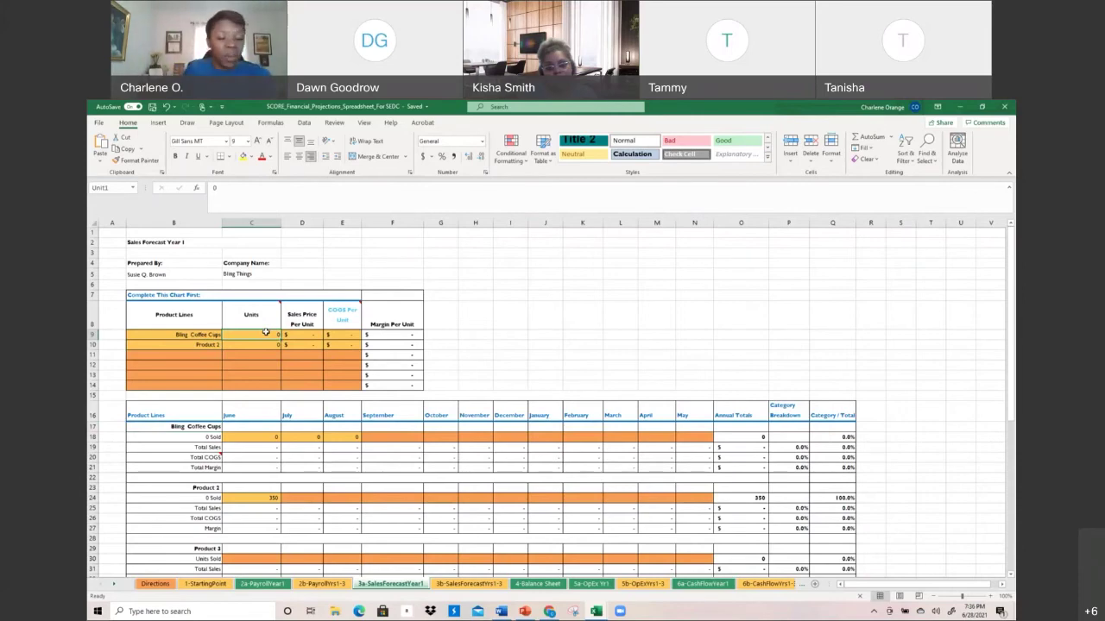
text(5)
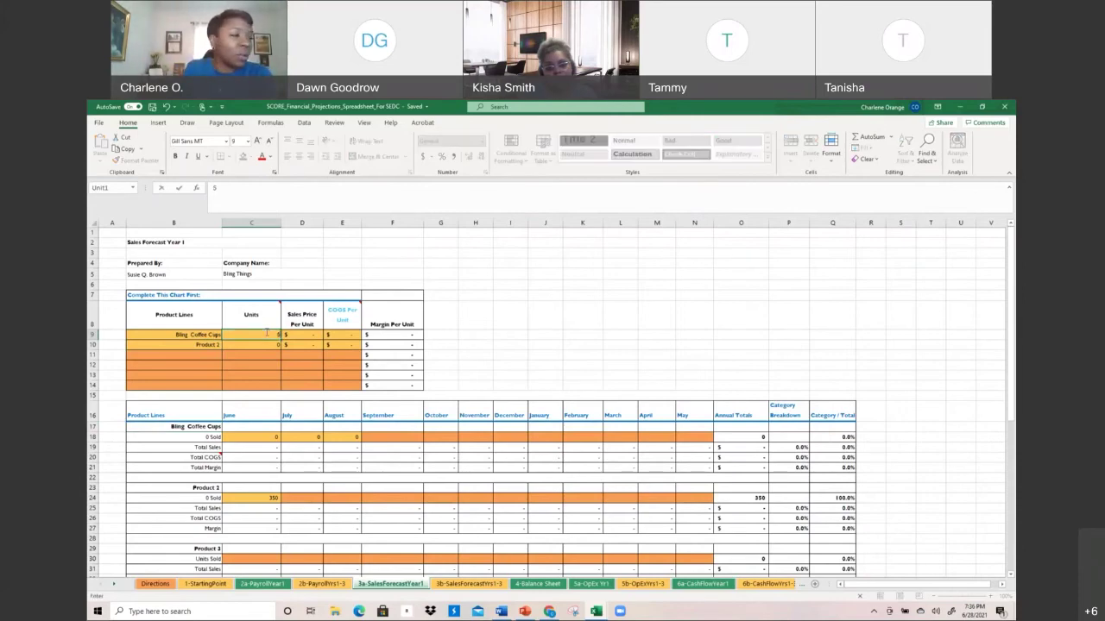
text(0)
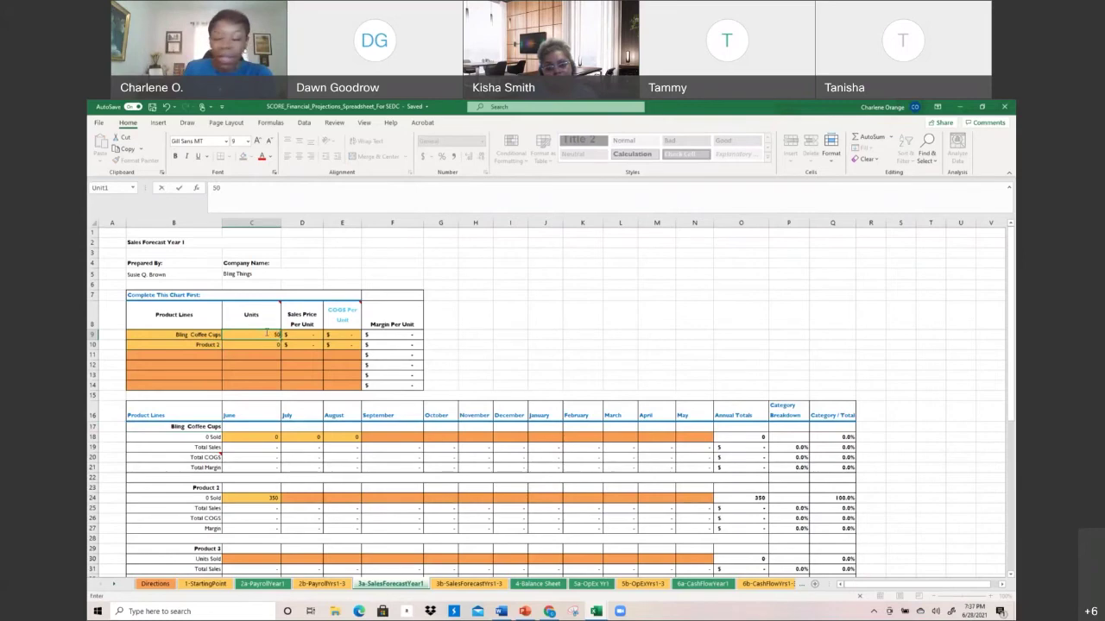
key(Return)
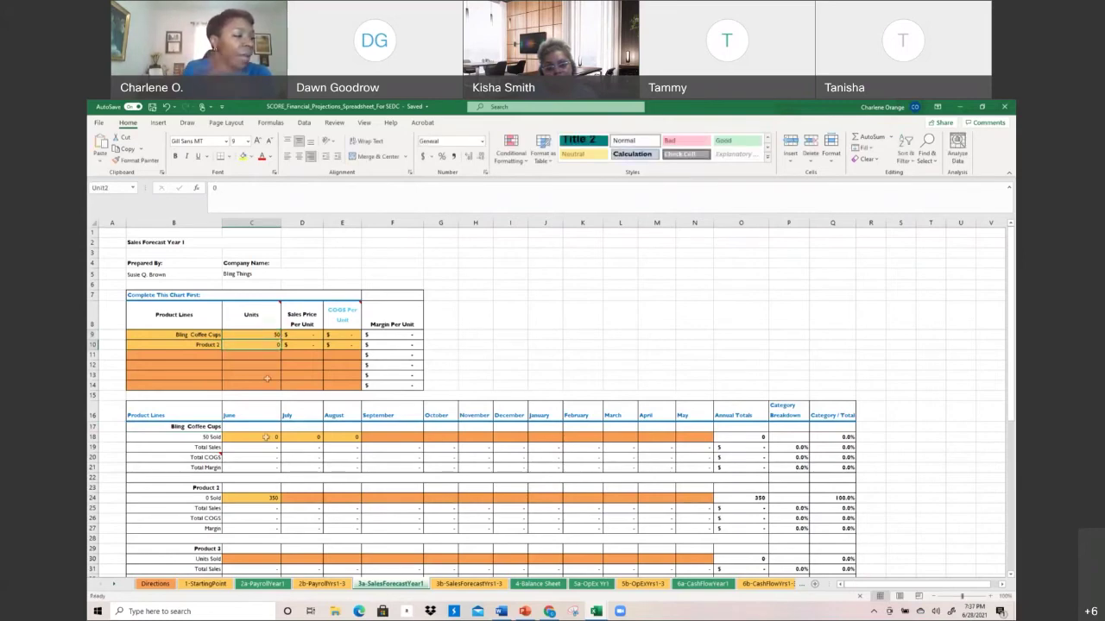
click(265, 440)
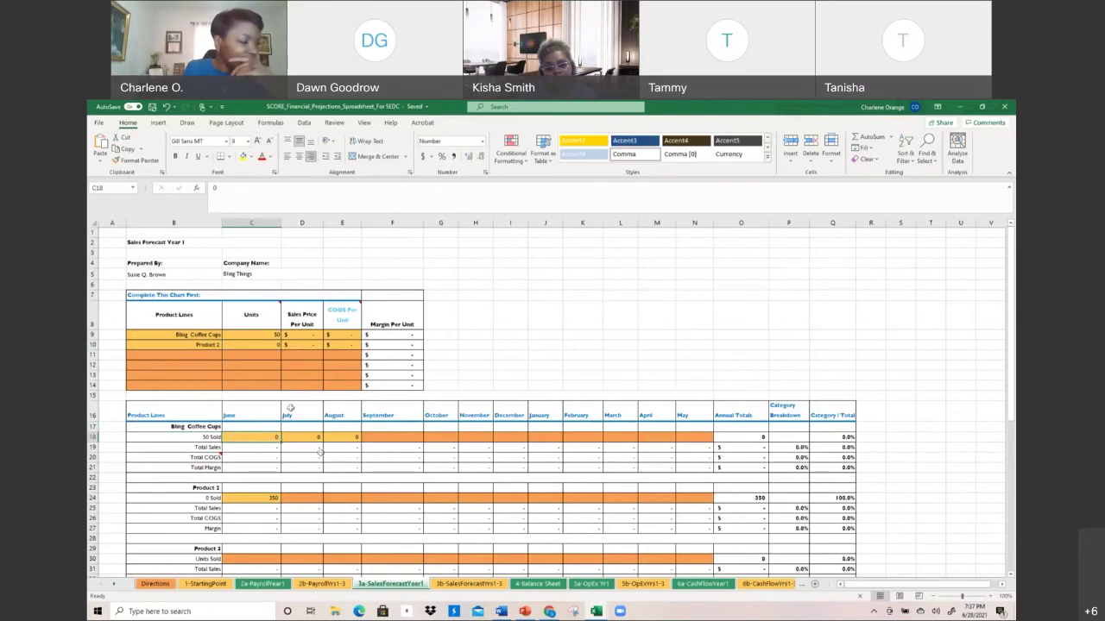
Name product line 2 'Bling Ink Pens' and look back at the coffee cups name
click(174, 343)
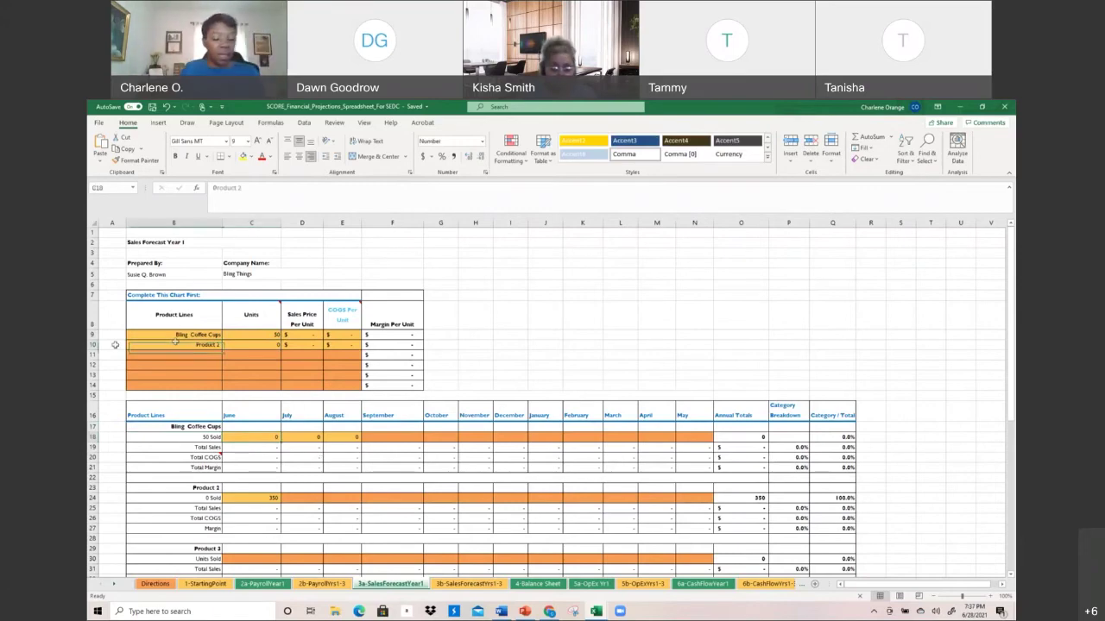
text(Bling )
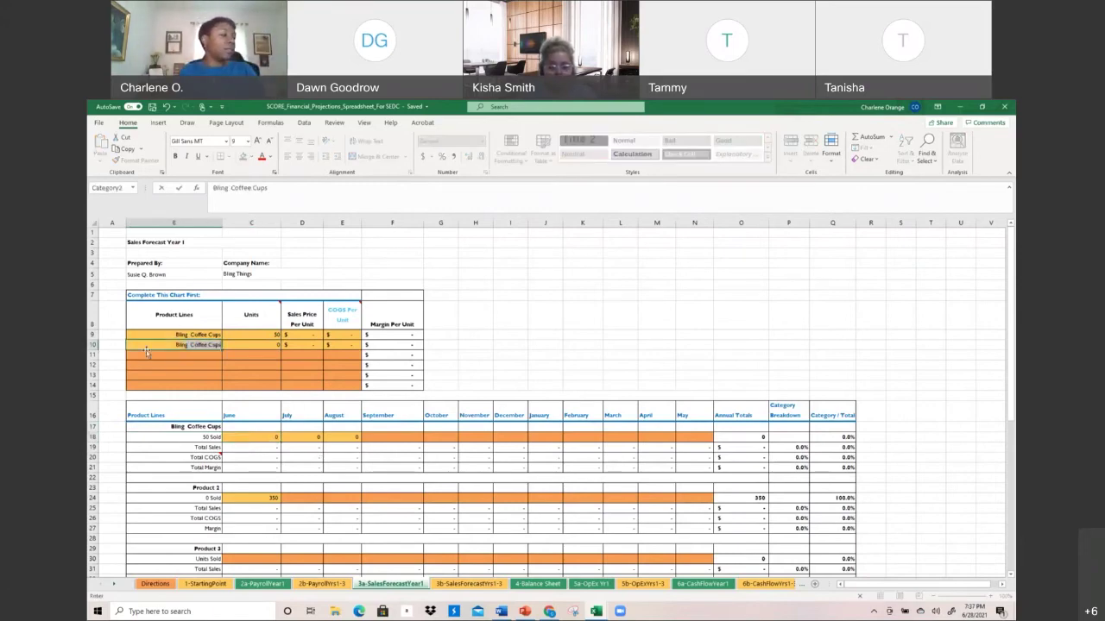
text(Ink)
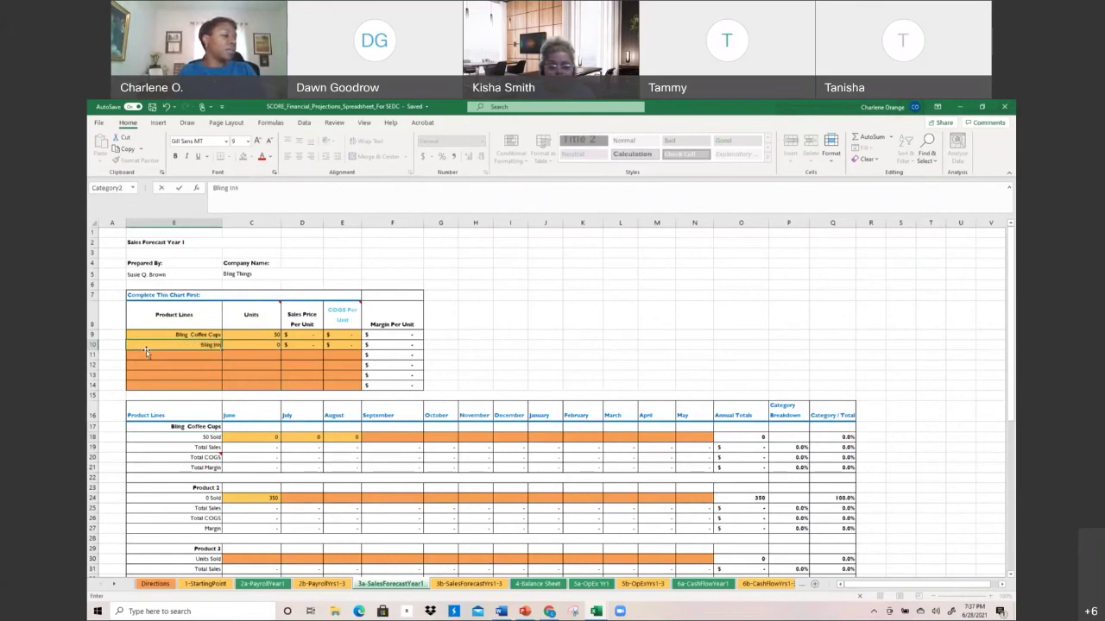
text( Pens)
key(Return)
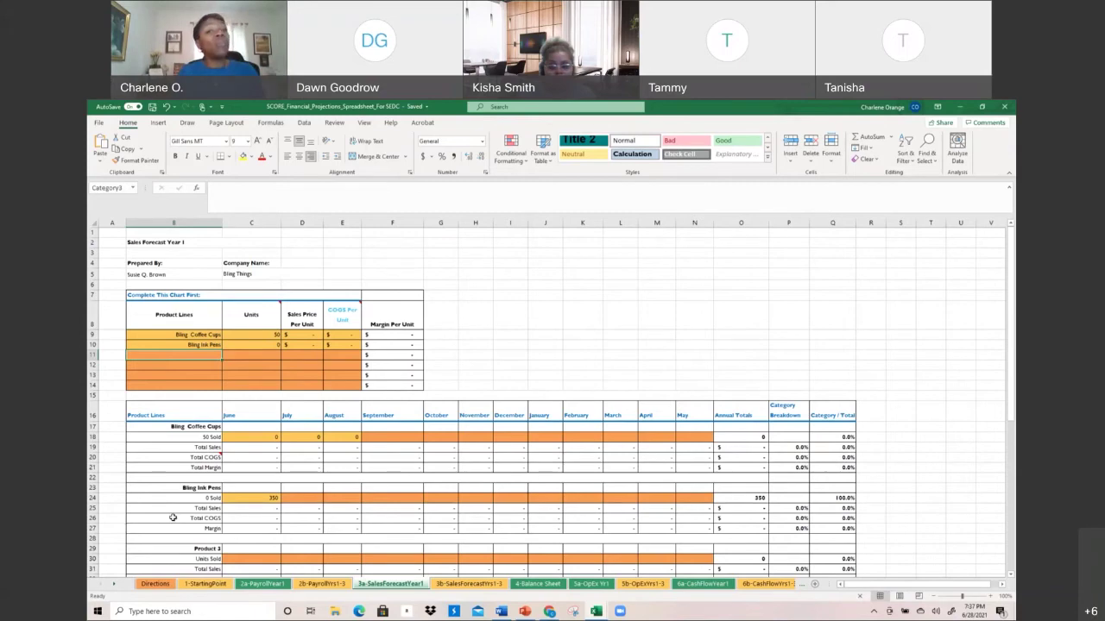
click(188, 332)
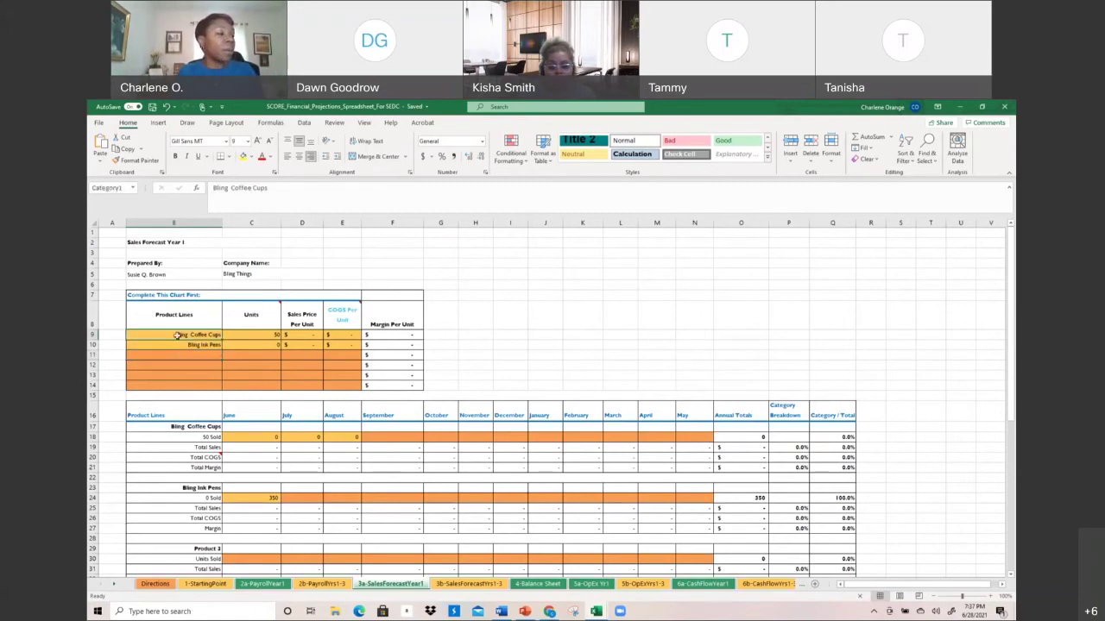
Give Bling Coffee Cups a $25.00 sales price and $10.00 COGS per unit
click(299, 332)
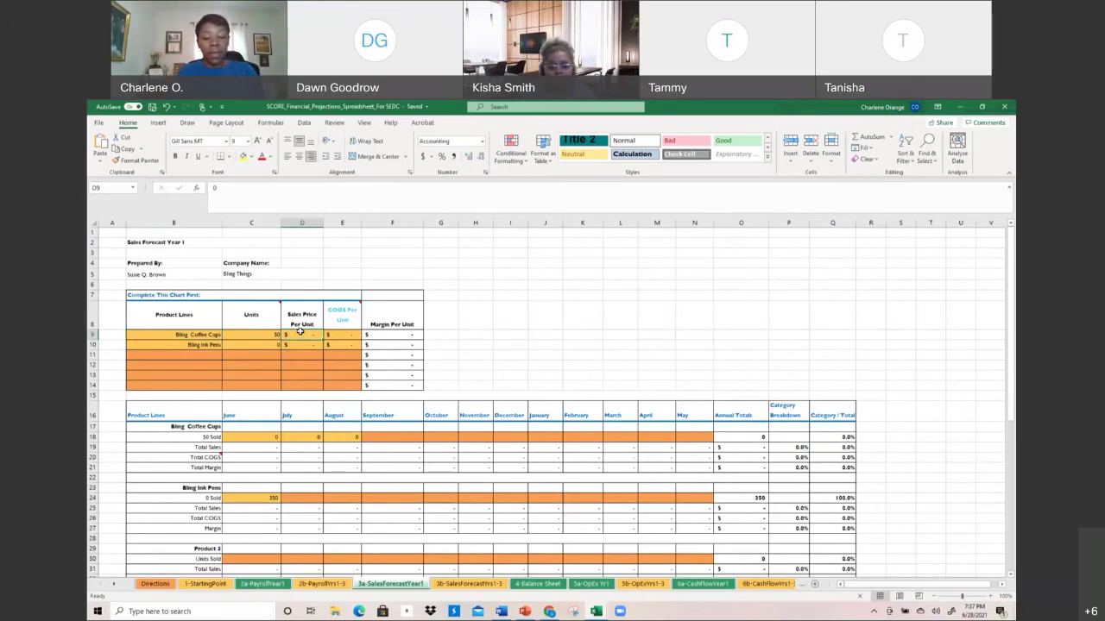
text(10)
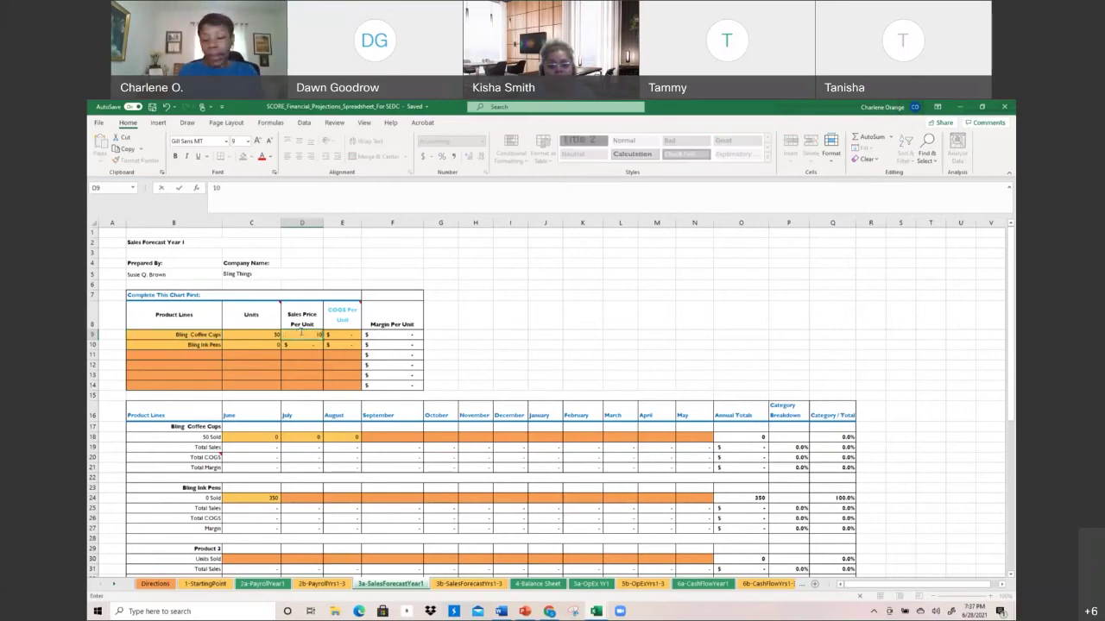
key(ctrl+Return)
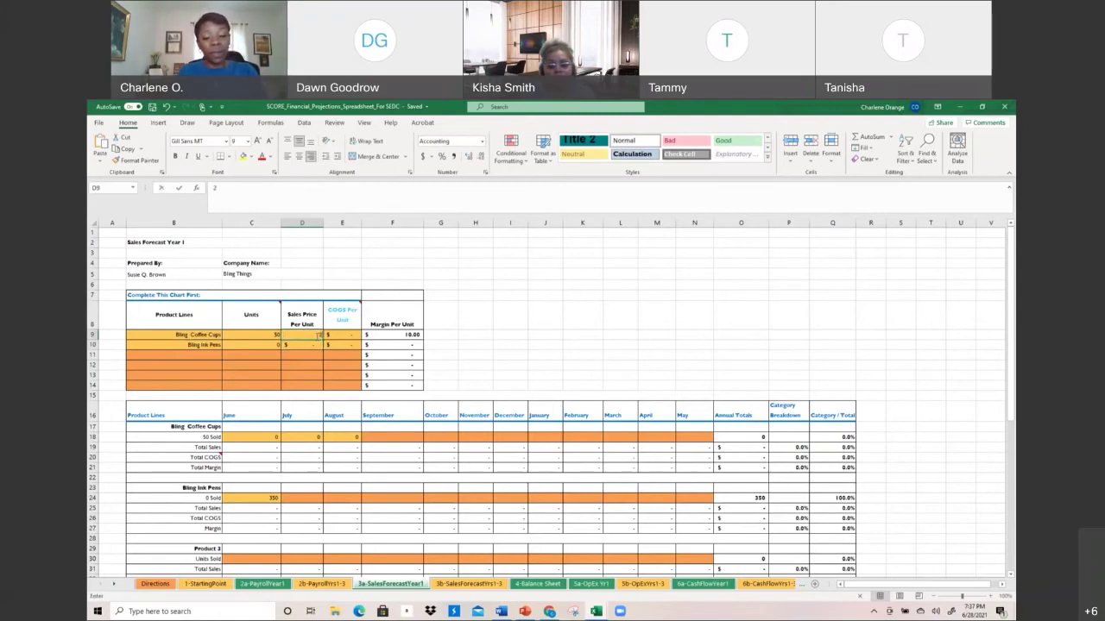
text(25)
key(Return)
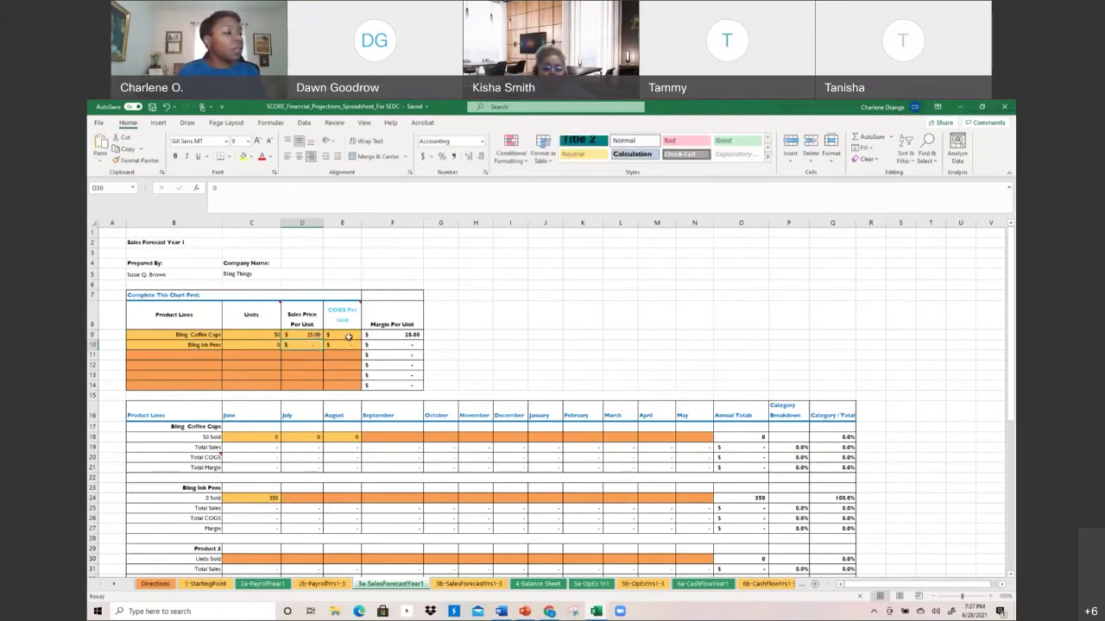
click(348, 336)
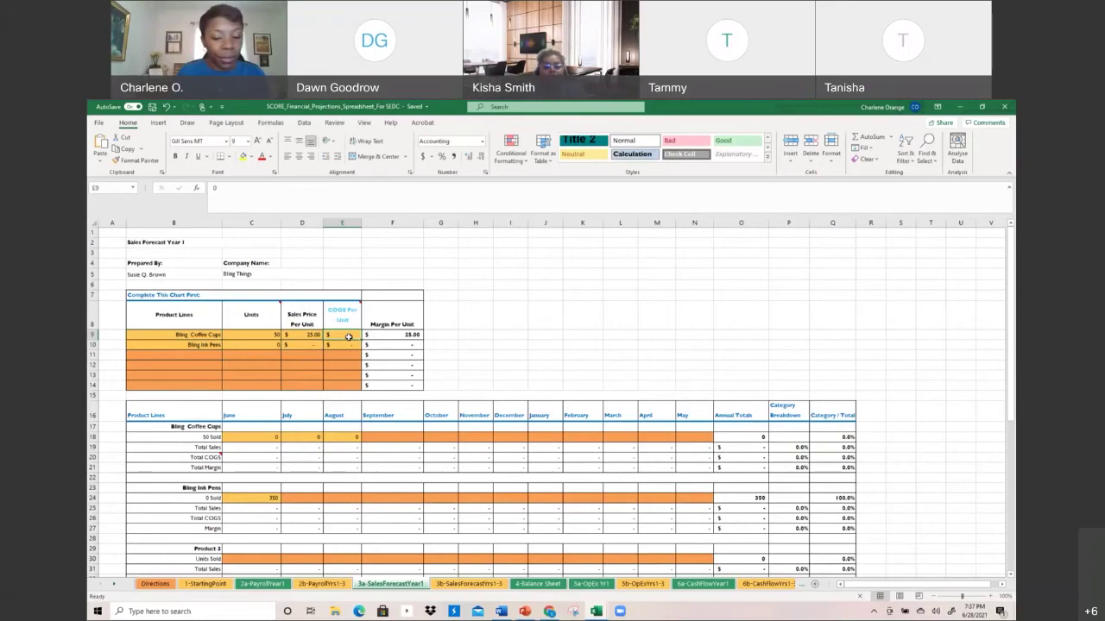
text(10)
key(Return)
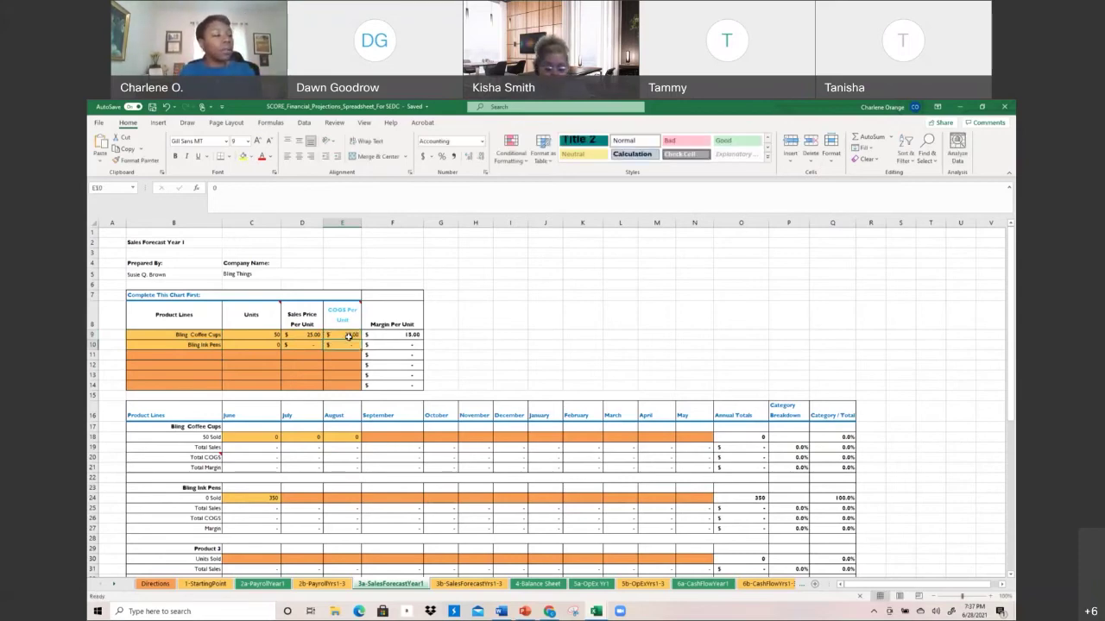
Record 40 coffee cups sold in June and 50 in July
click(257, 443)
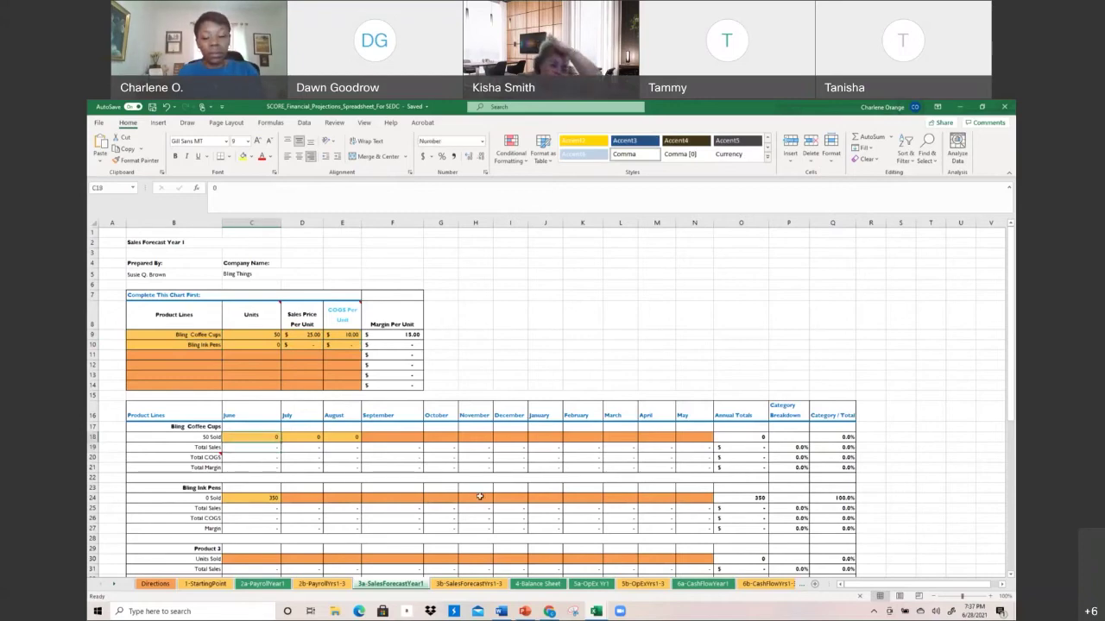
key(Up)
text(40)
key(Return)
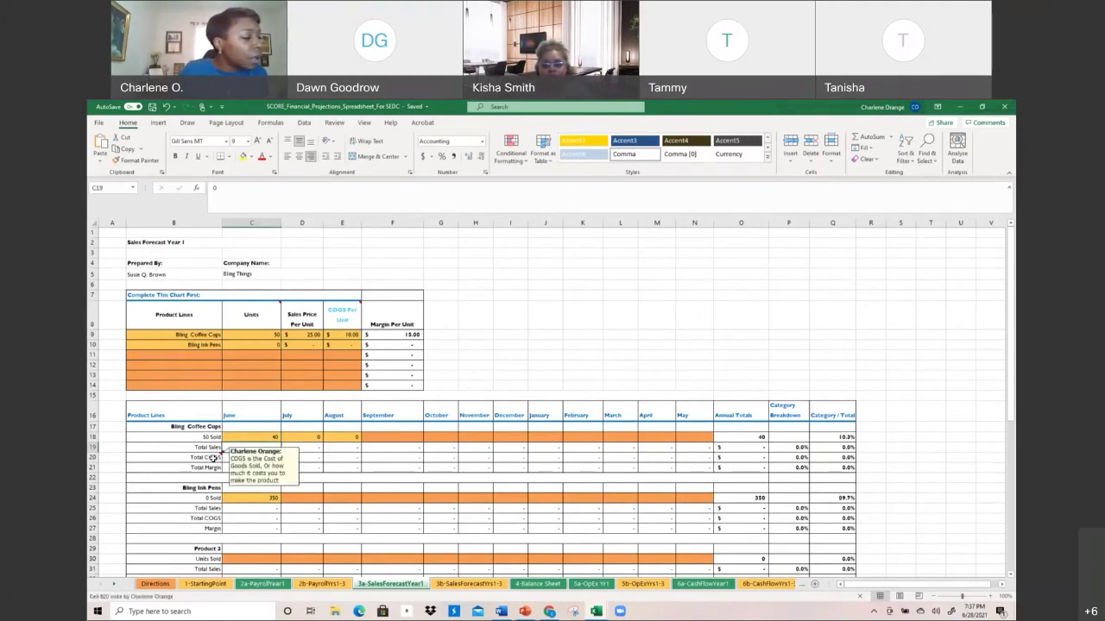
key(Up)
key(Right)
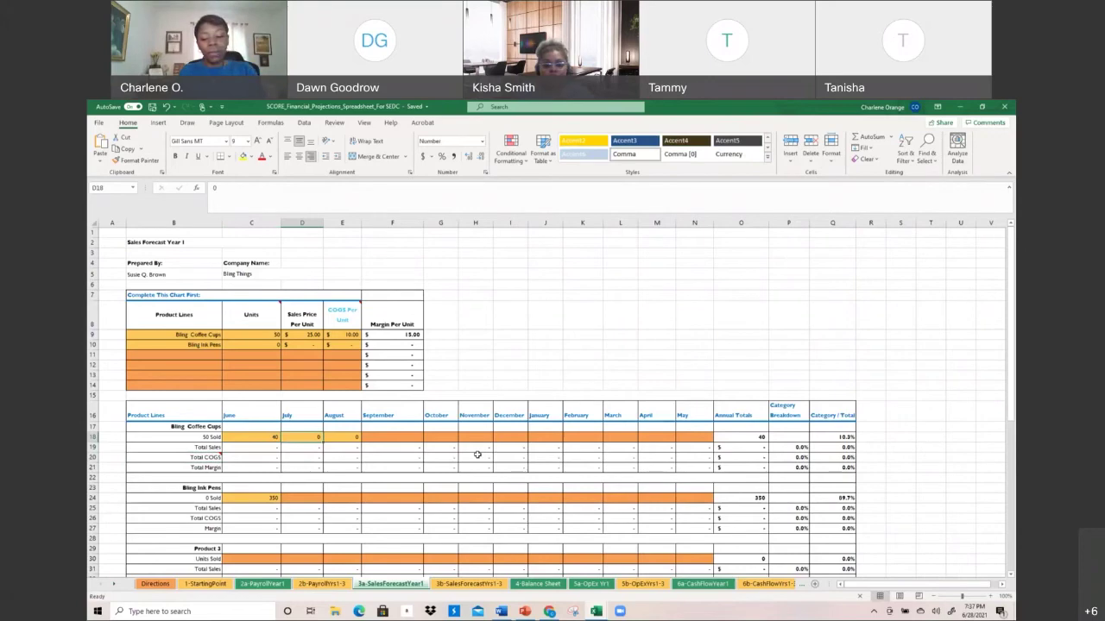
text(50)
key(Return)
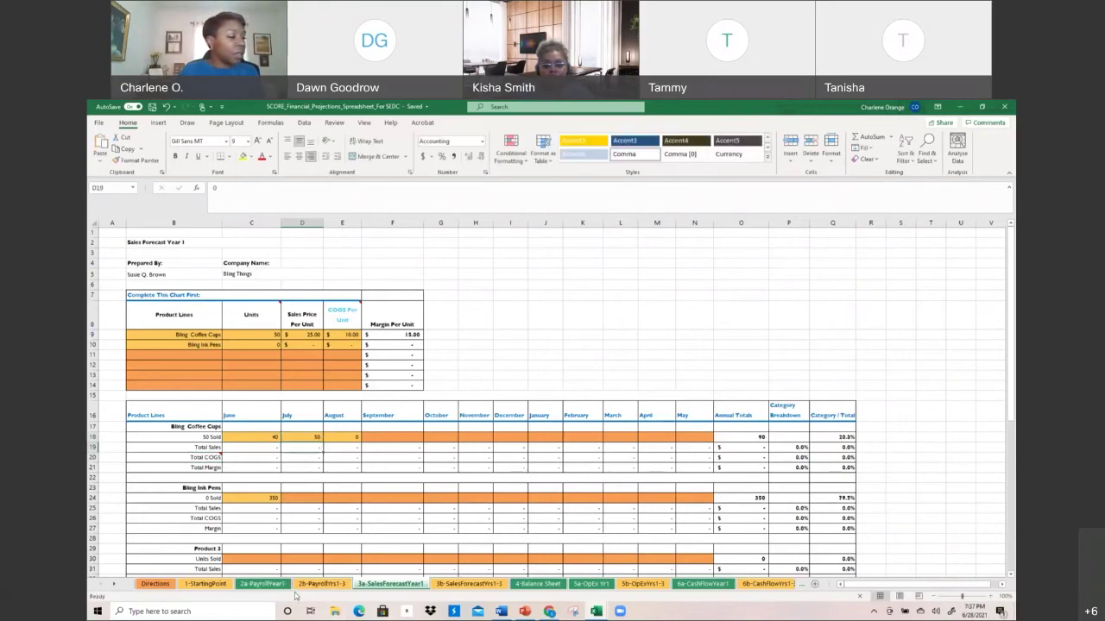
Review the 2b-PayrollYrs1-3, 6a-CashFlowYear1 and 6b-CashFlowYrs1-3 sheets
click(300, 590)
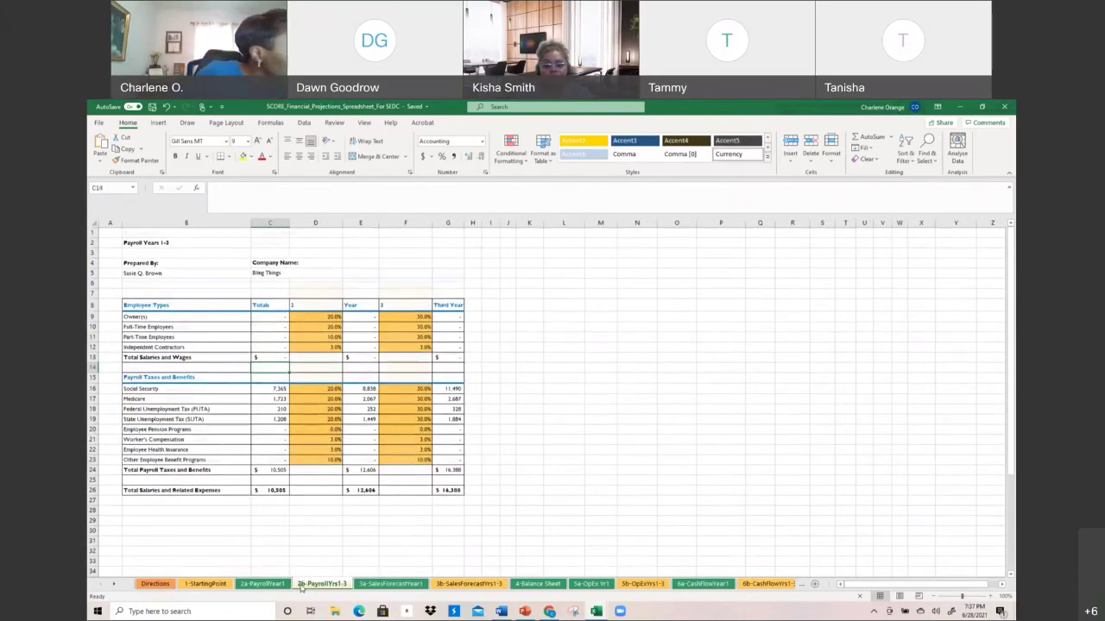
scroll(300, 588, down, 1)
scroll(300, 589, down, 2)
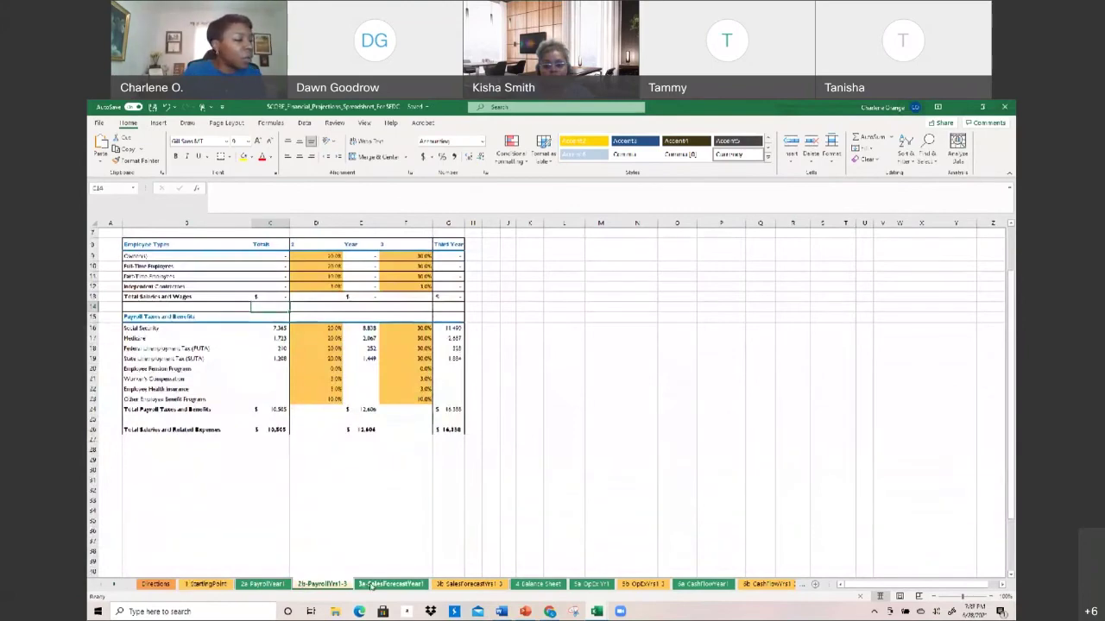
click(704, 584)
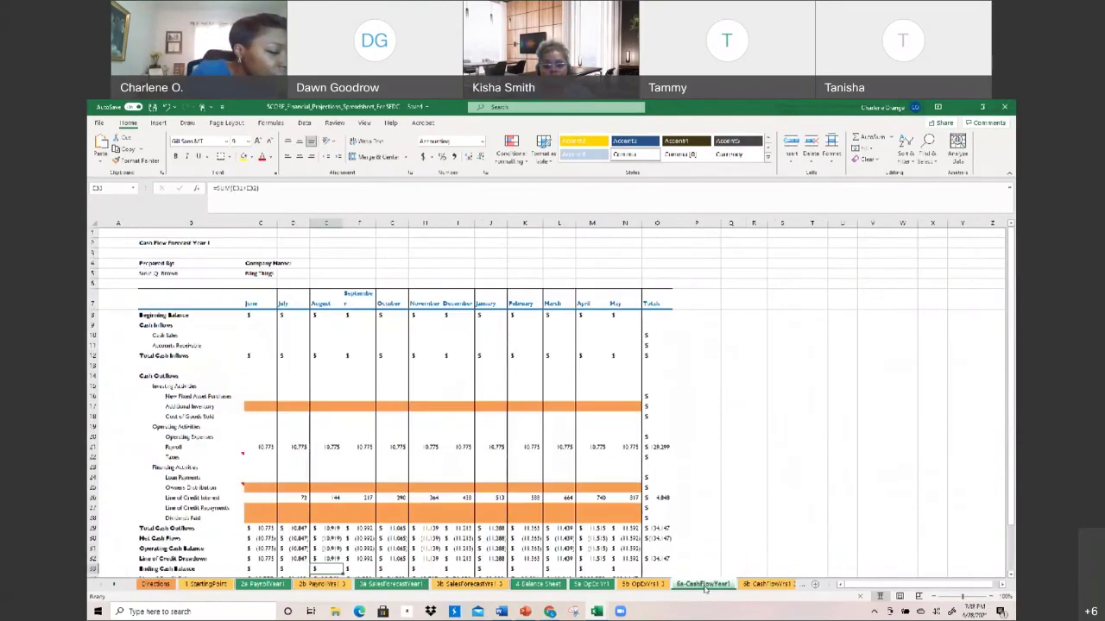
click(755, 585)
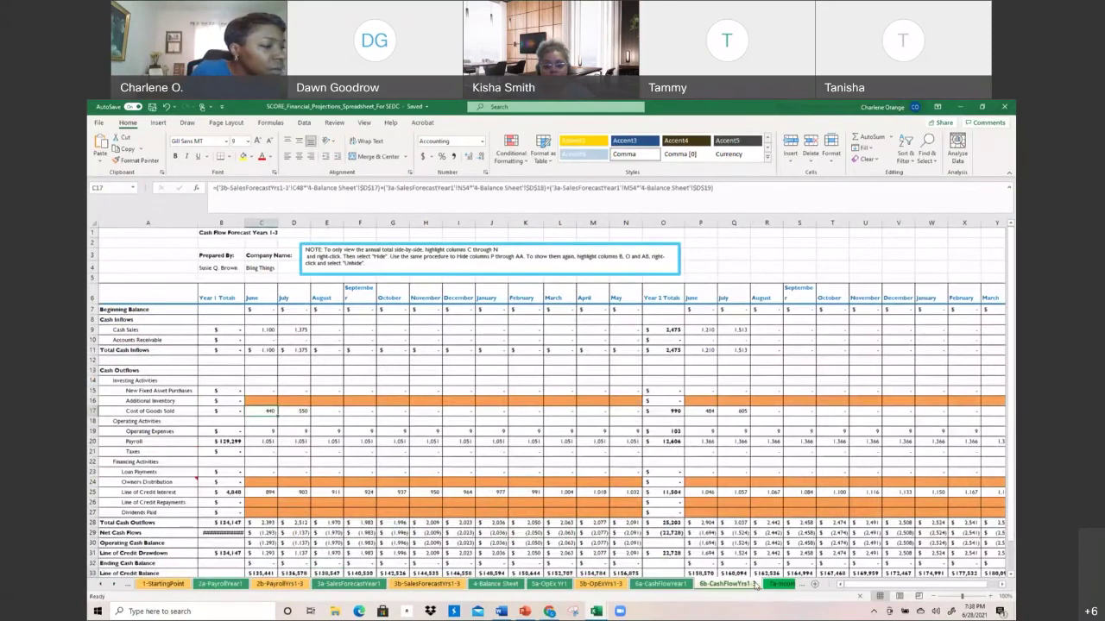
On 3b-SalesForecastYrs1-3, inspect the June units formula in C12 and close the stray Edge window
click(454, 587)
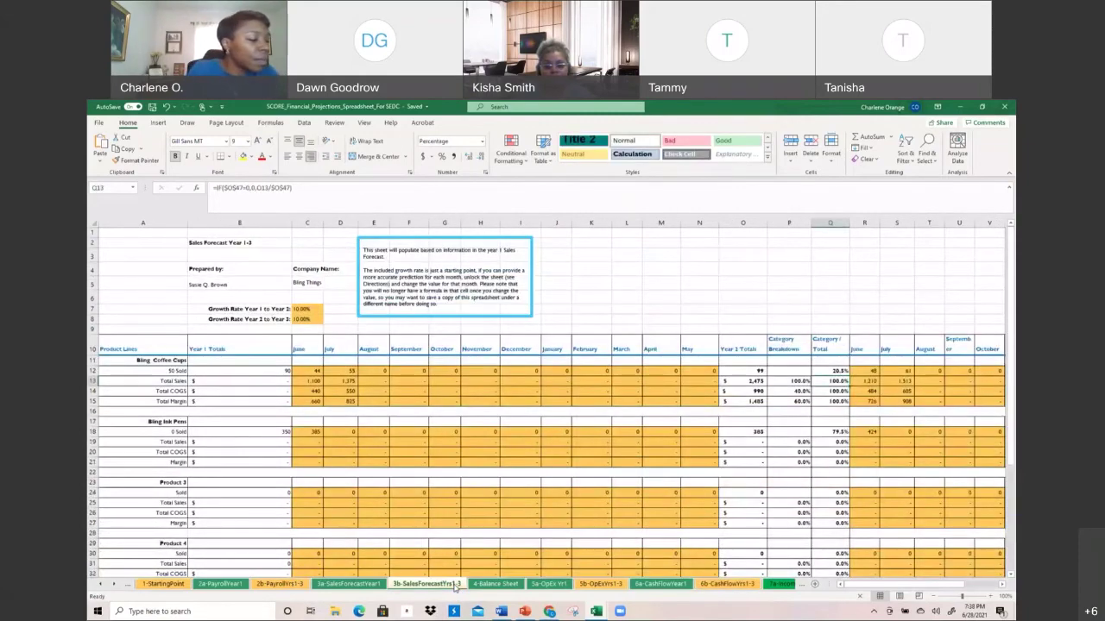
click(314, 372)
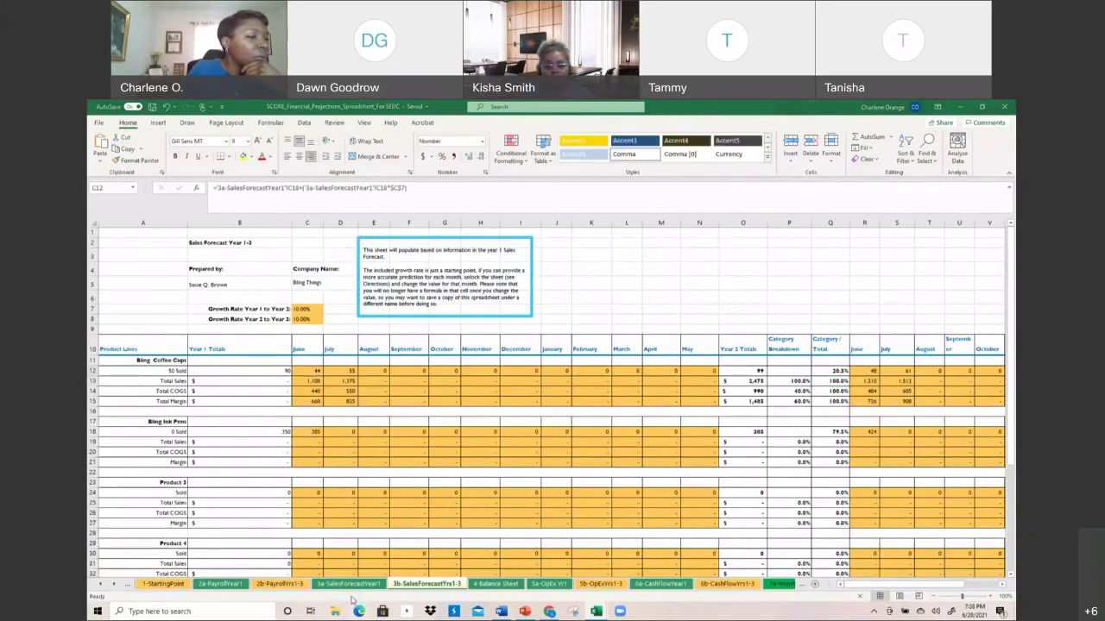
click(359, 611)
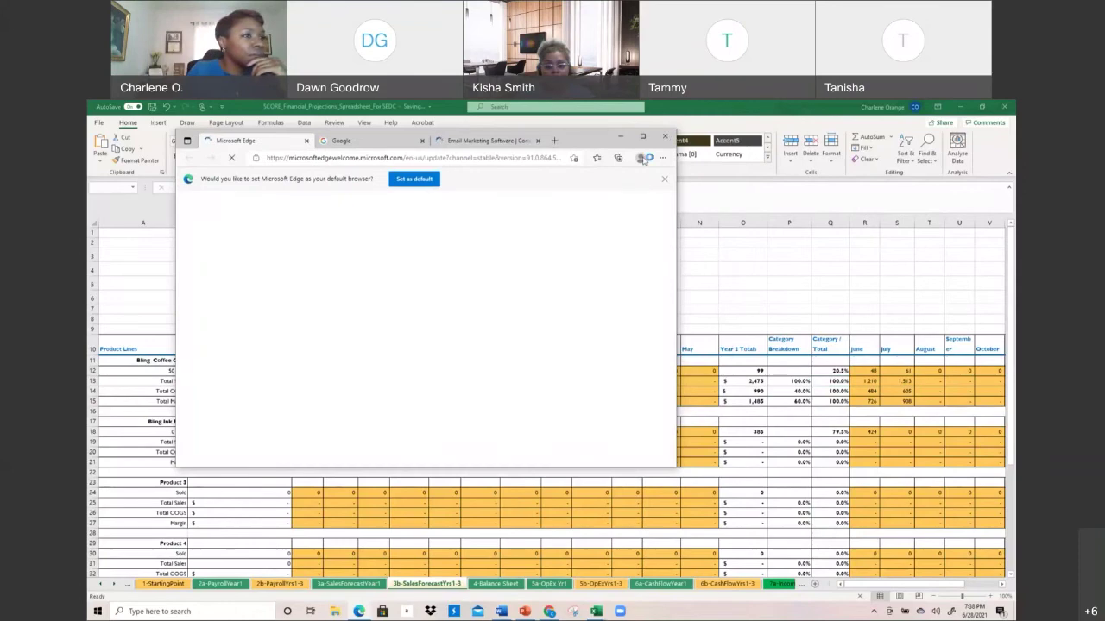
click(360, 381)
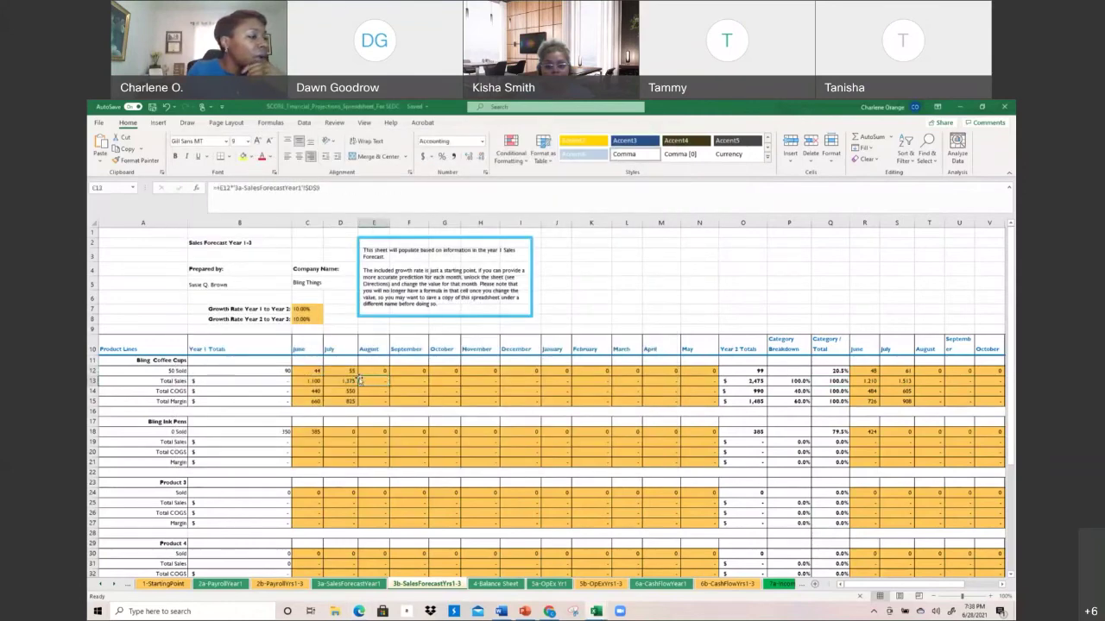
Compare the June coffee cup units formula on 3b with the June units sold on 3a
click(312, 371)
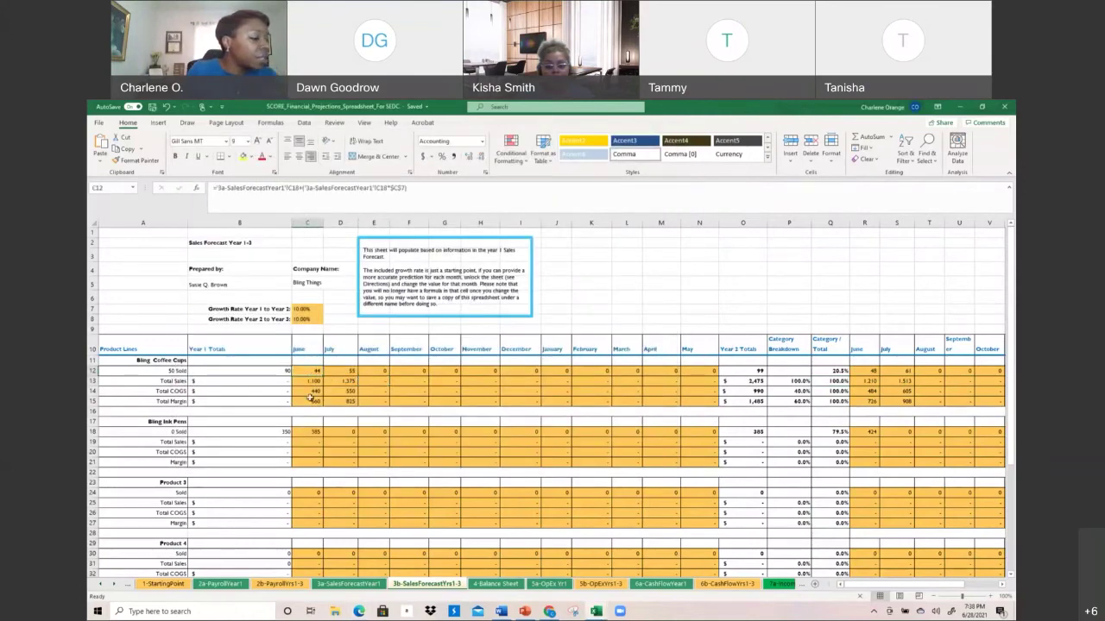
click(349, 584)
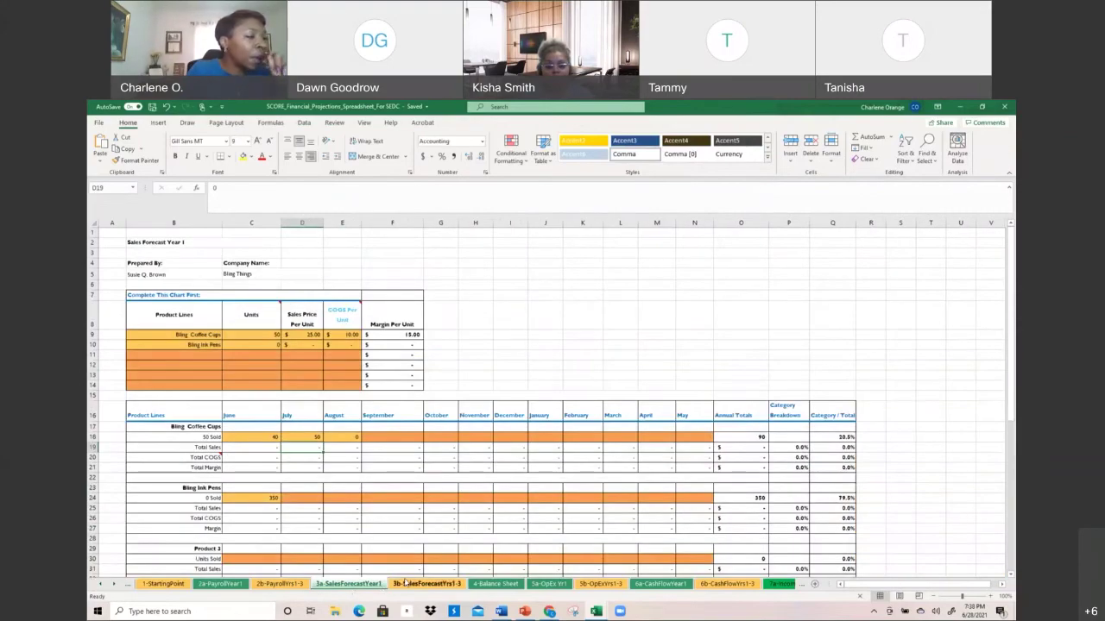
click(404, 583)
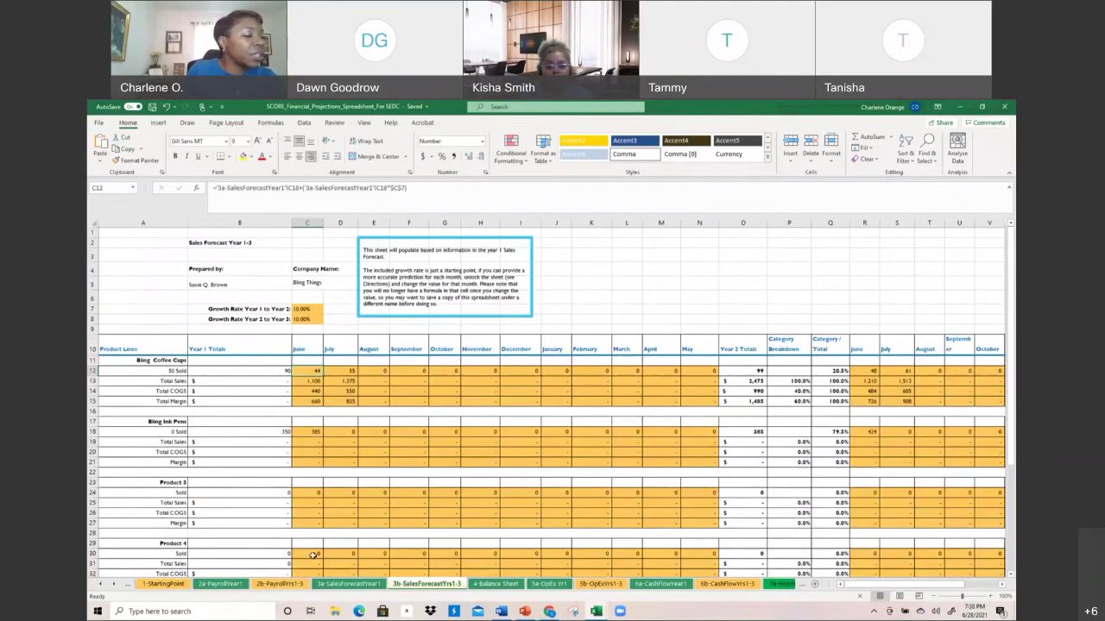
click(343, 584)
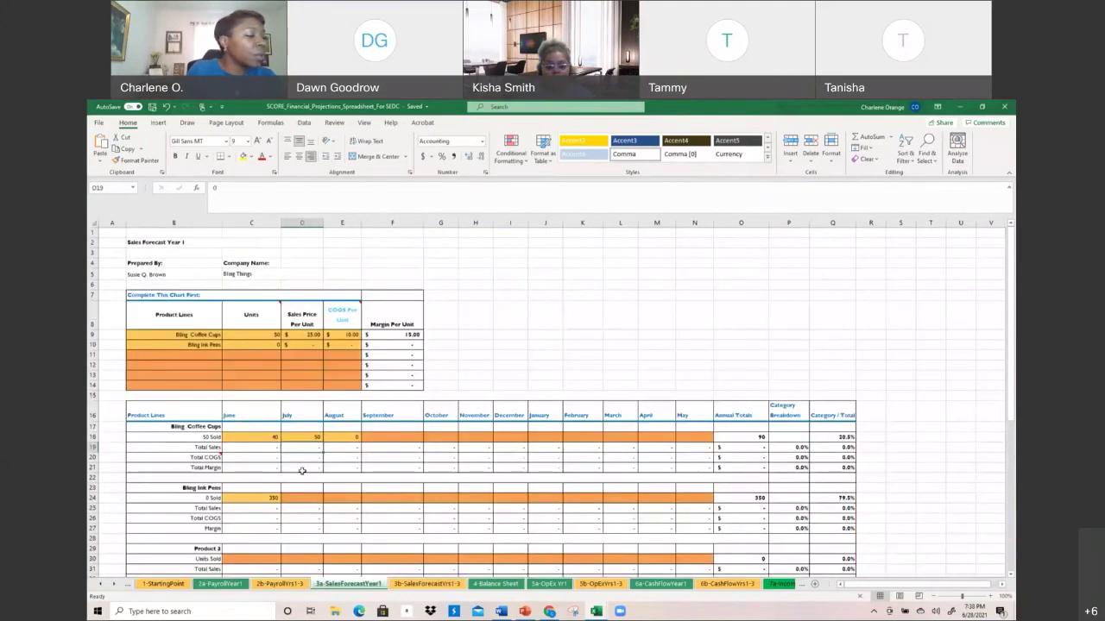
click(262, 436)
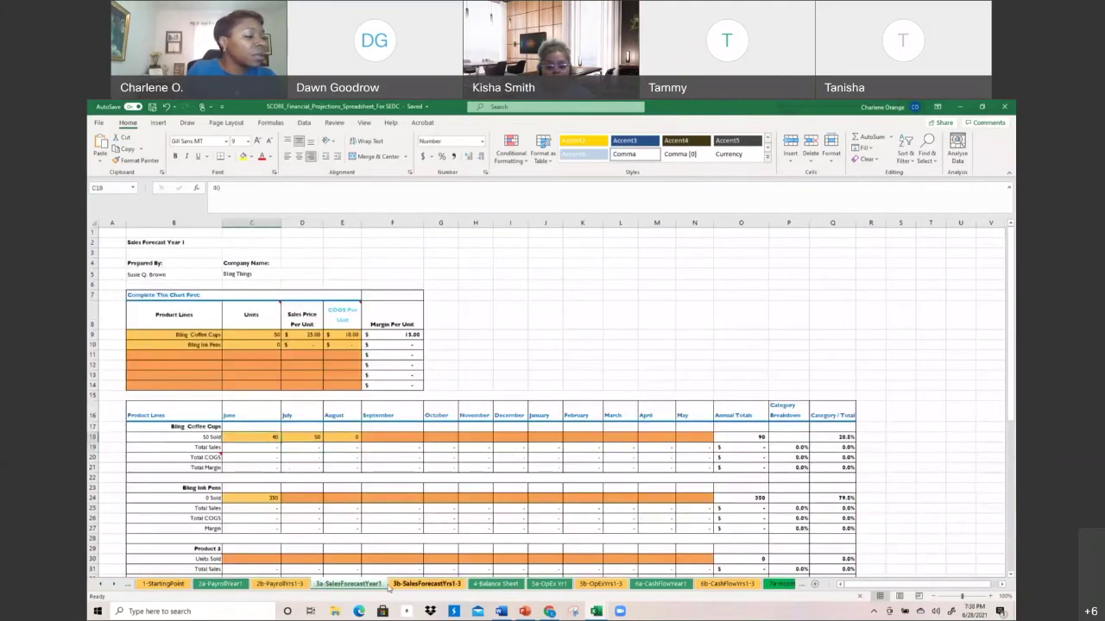
click(392, 585)
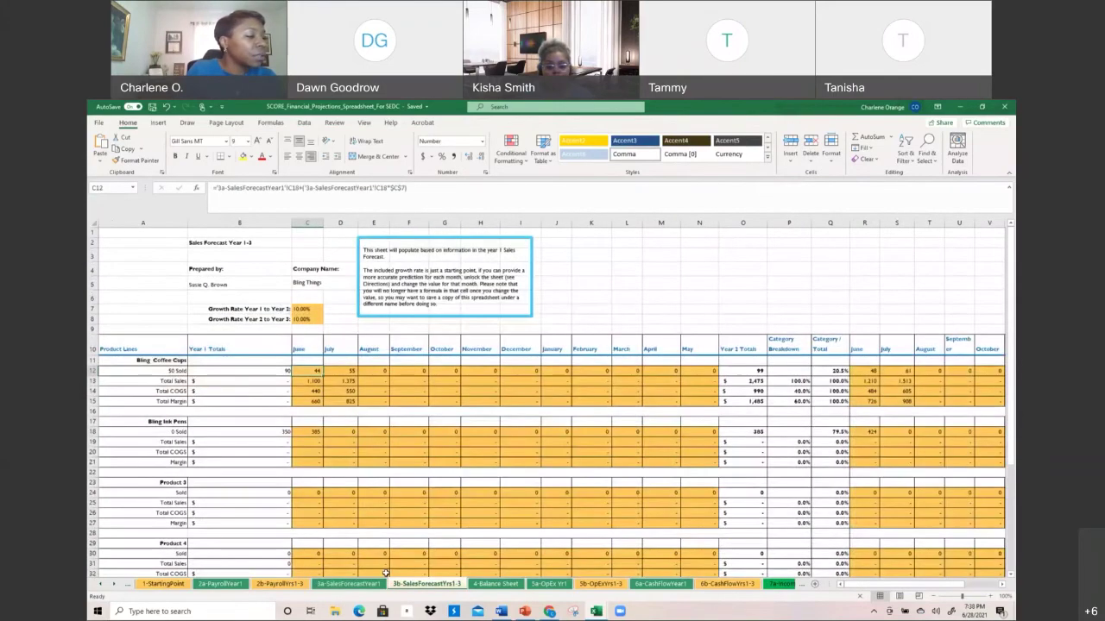
Inspect the total sales, units, sales and margin formulas in B13, B46 and C46–C49, then return to 3a
click(313, 381)
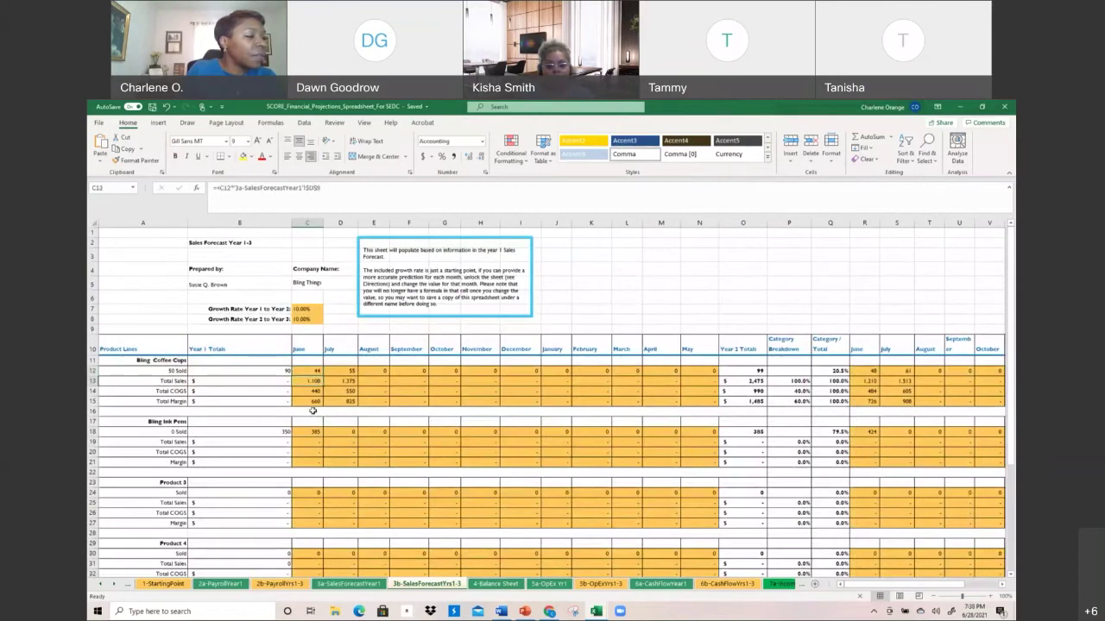
click(266, 381)
drag(260, 350, 262, 550)
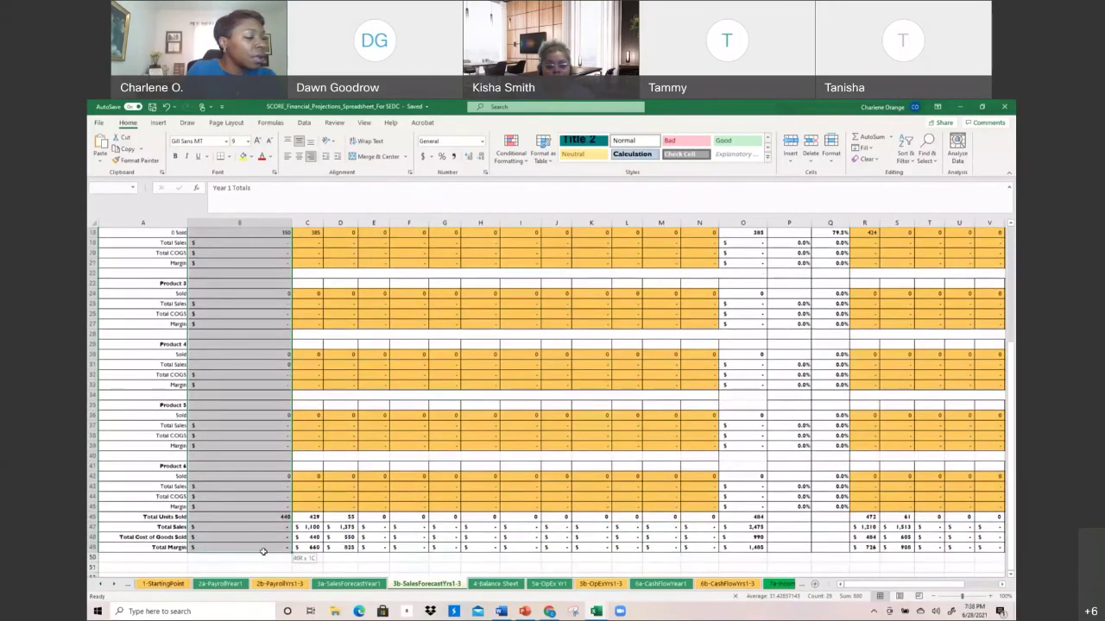
click(267, 520)
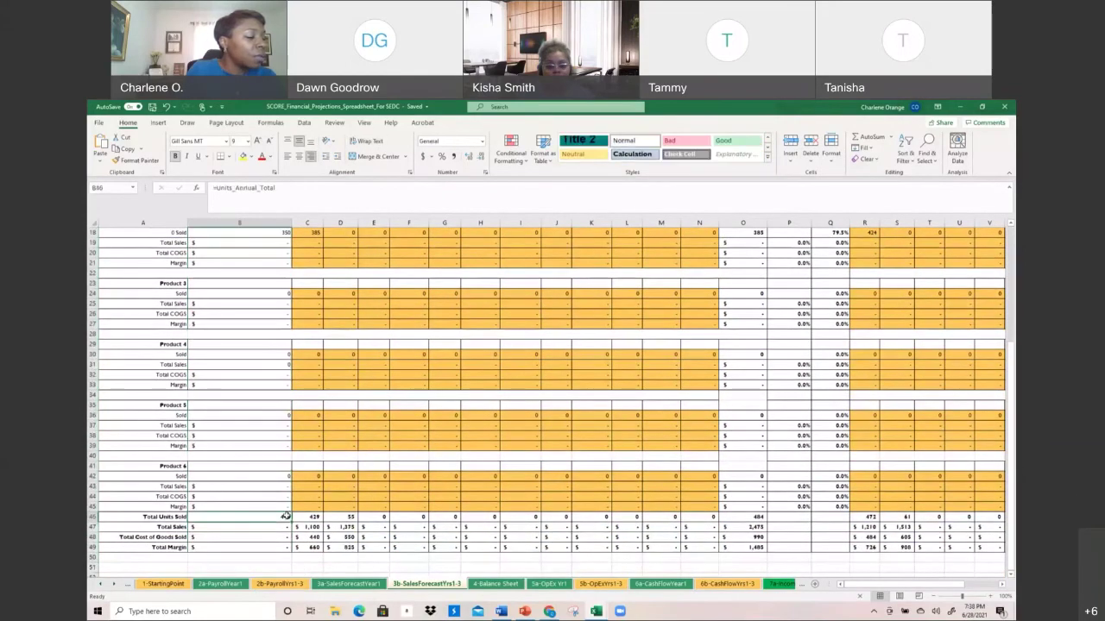
click(319, 516)
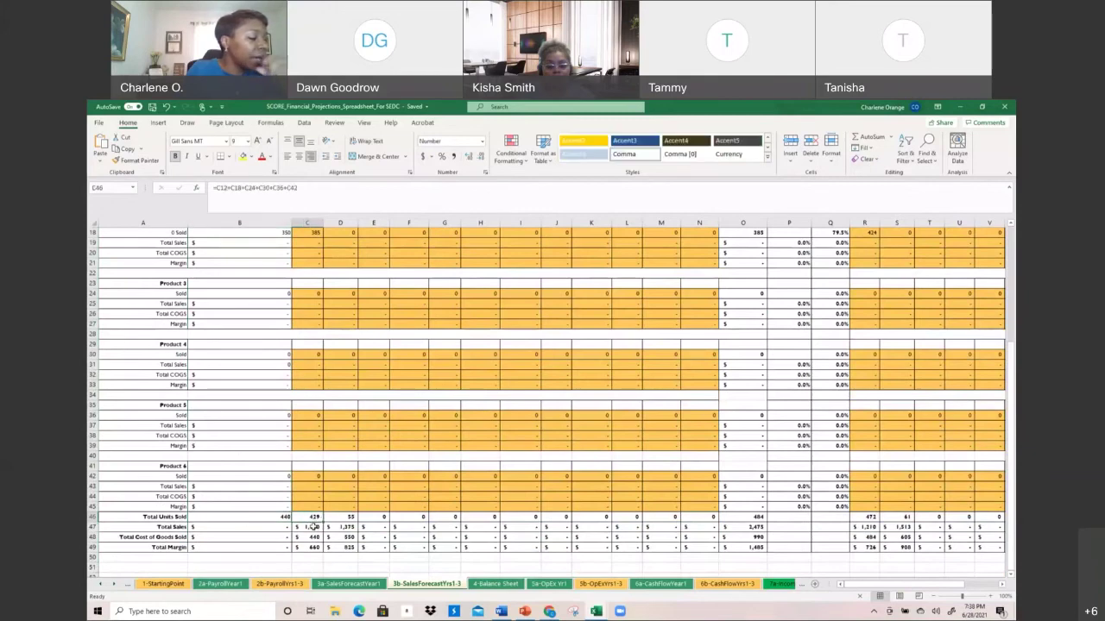
click(316, 527)
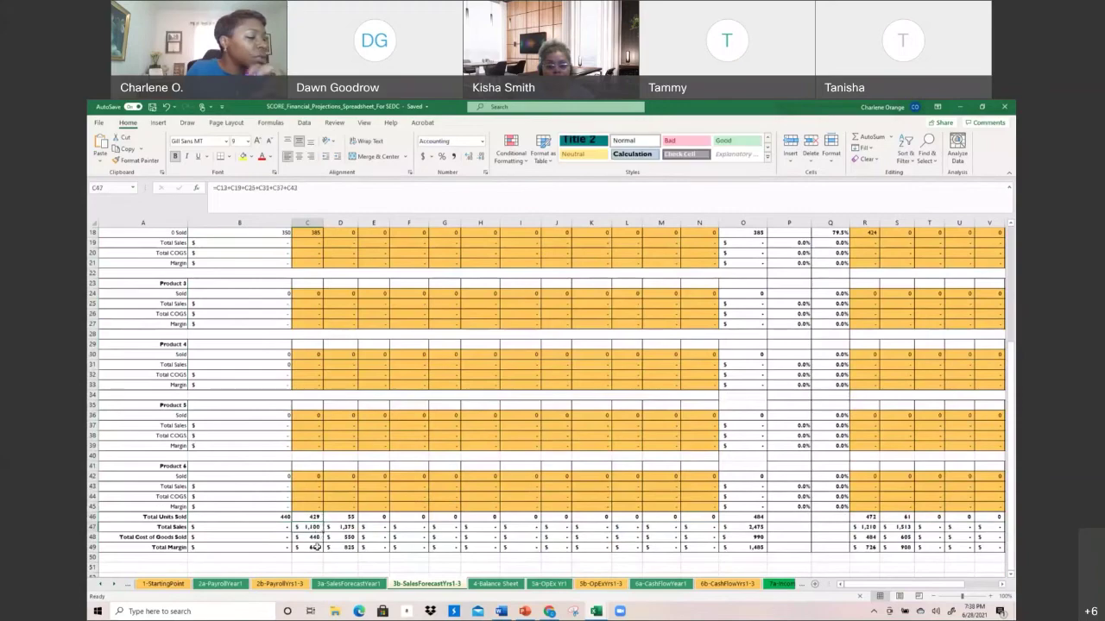
click(313, 547)
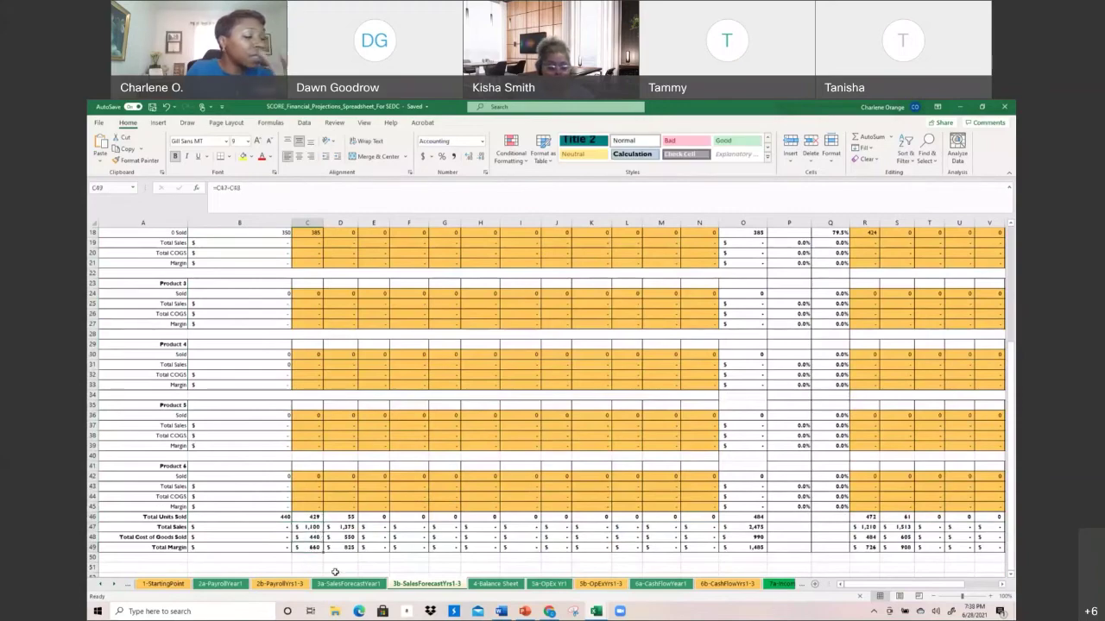
click(357, 584)
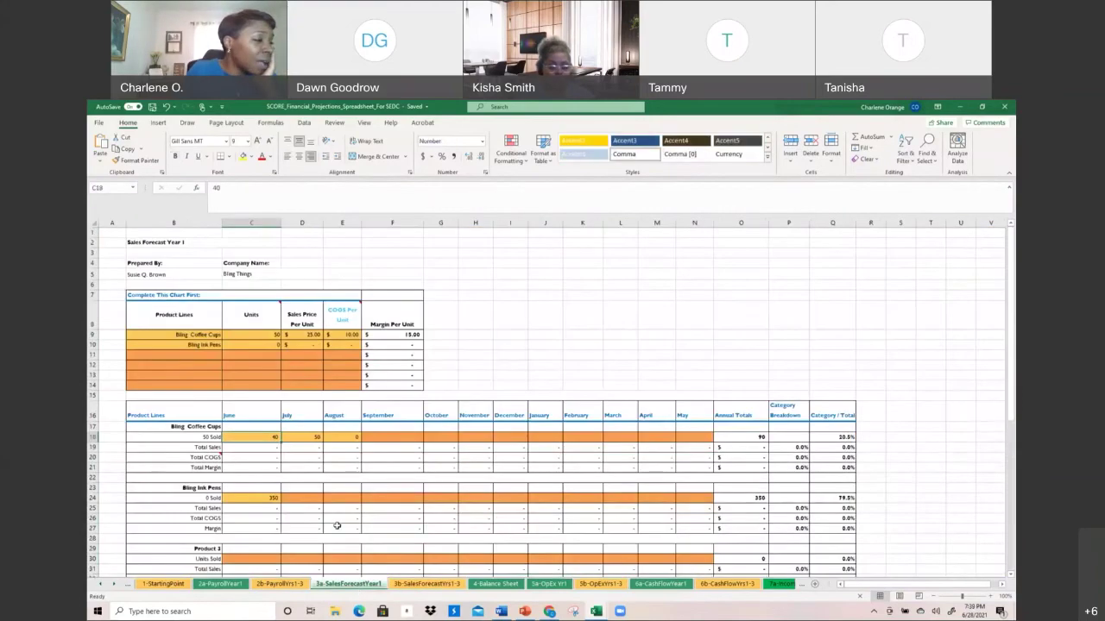
Enter Bling Coffee Cups total sales of 300 in June (C19) and the July amount in D19
click(265, 451)
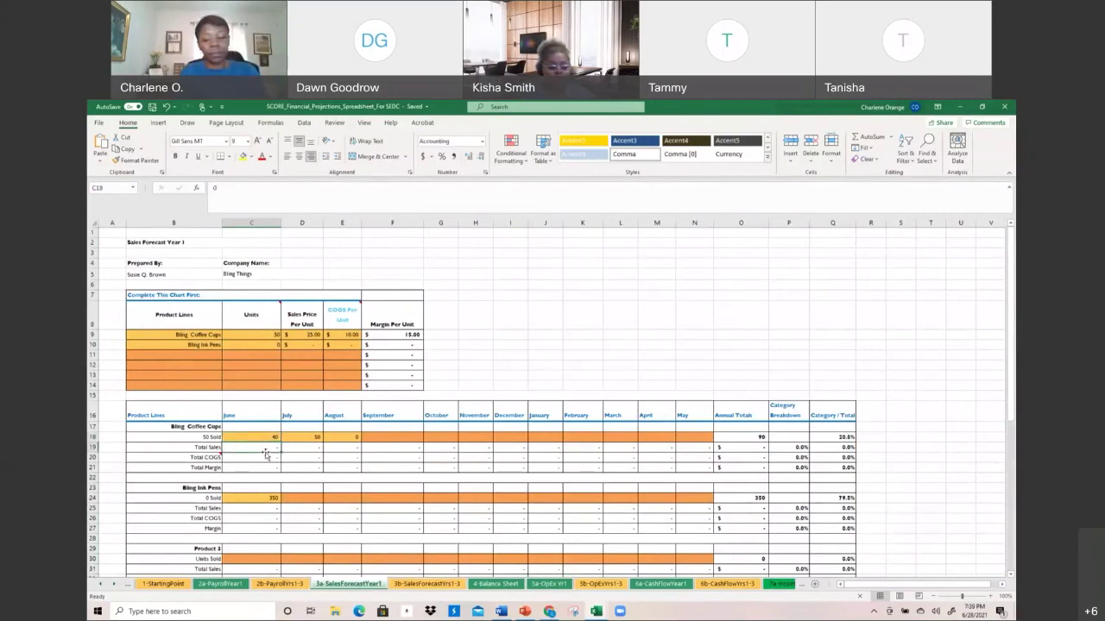
text(300)
key(Return)
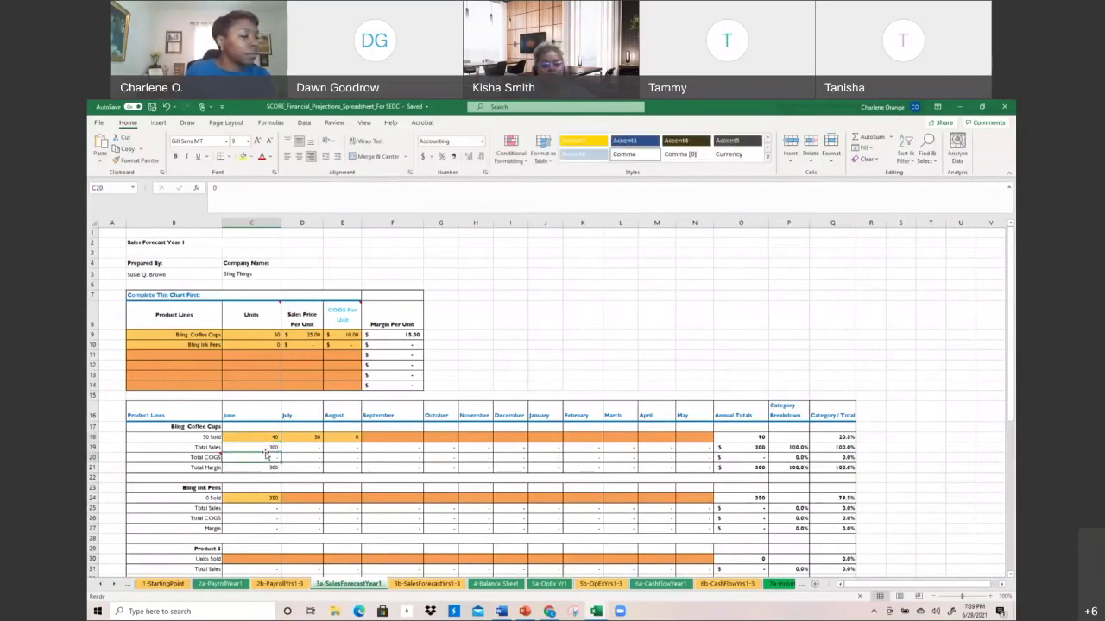
click(320, 447)
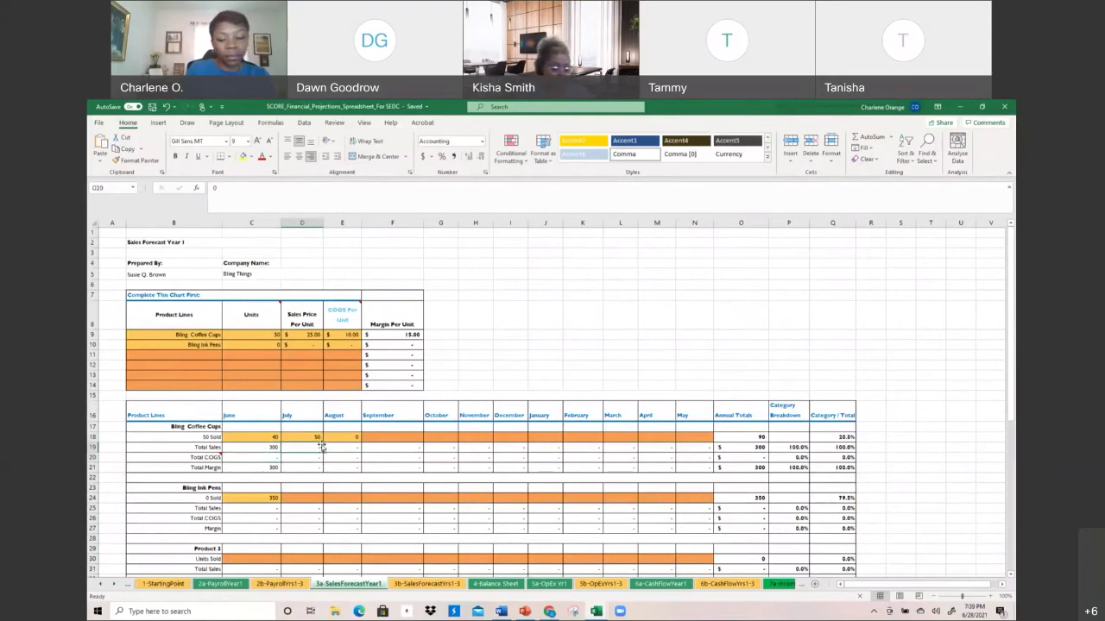
text(8000)
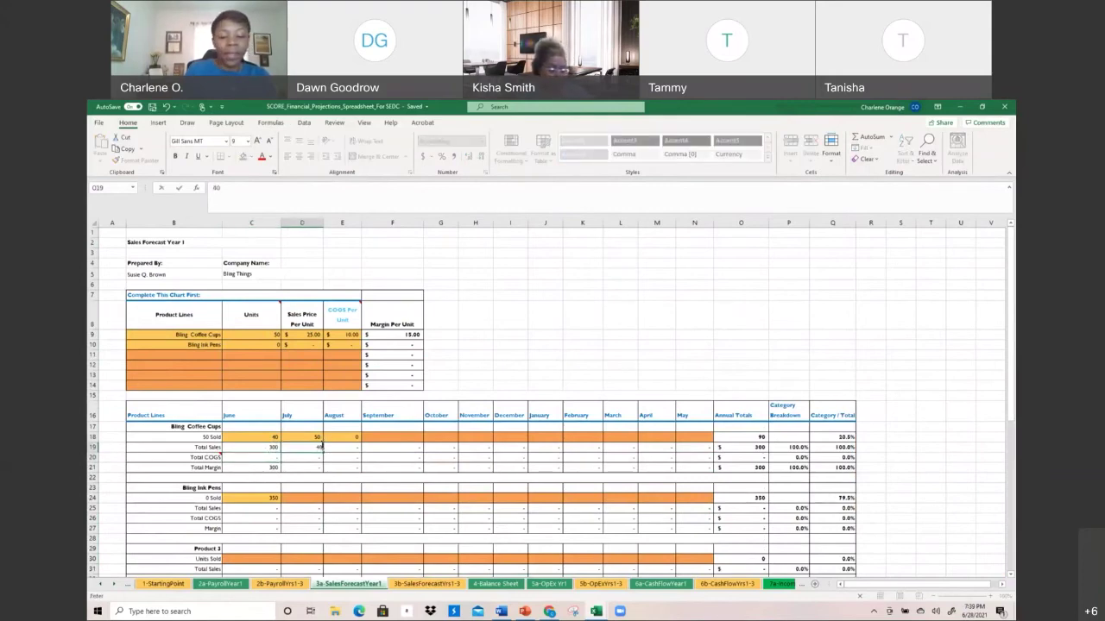
key(Return)
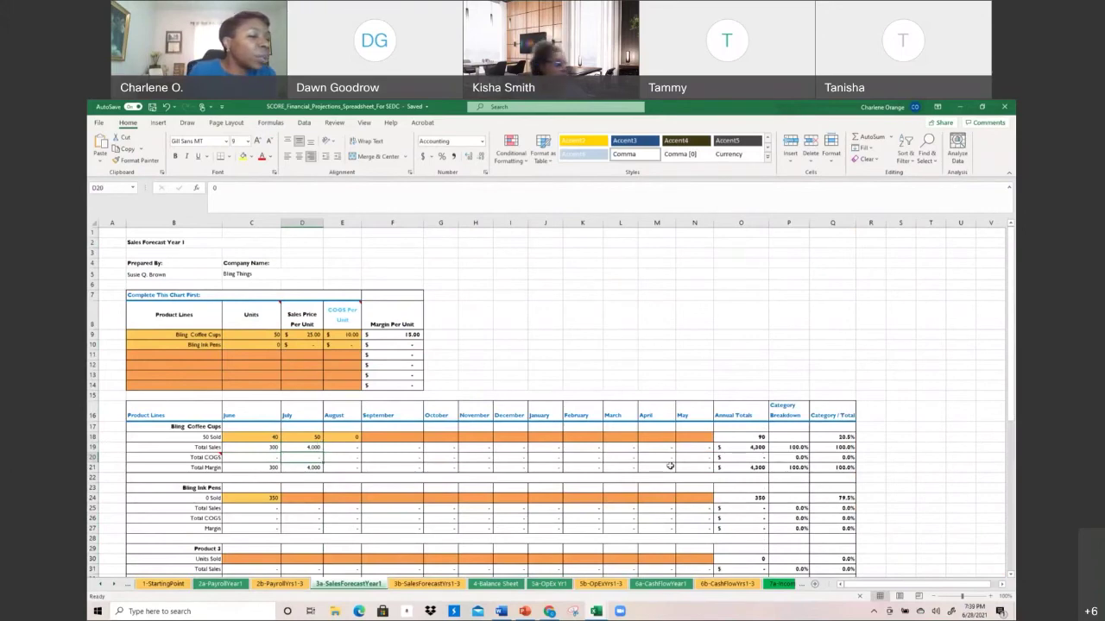
Review the Annual Totals and Category Breakdown column headings
click(746, 411)
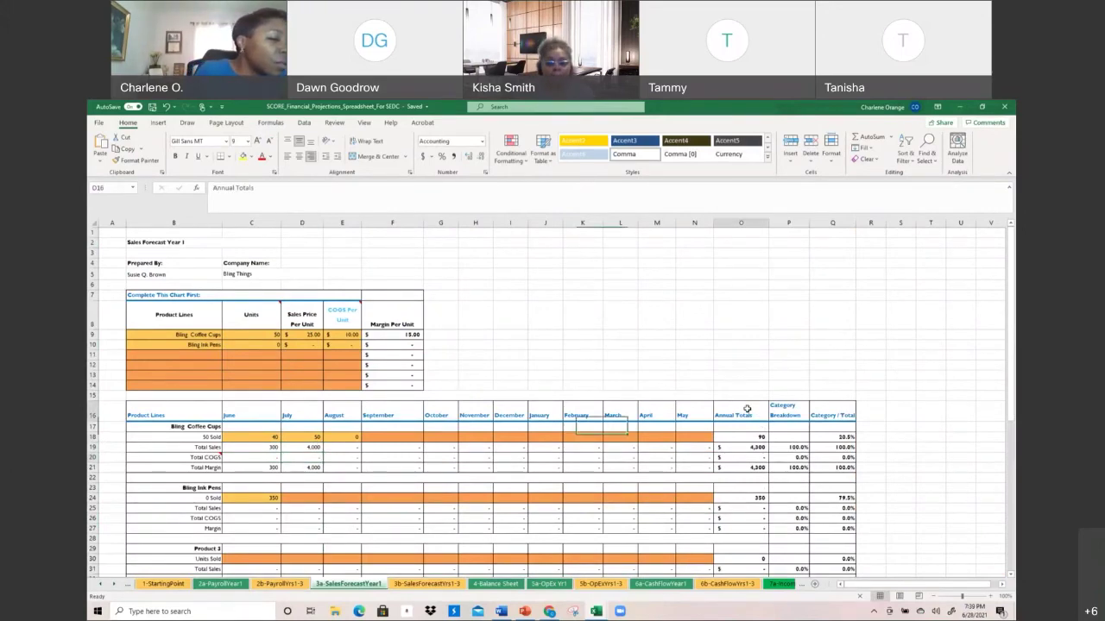
click(783, 406)
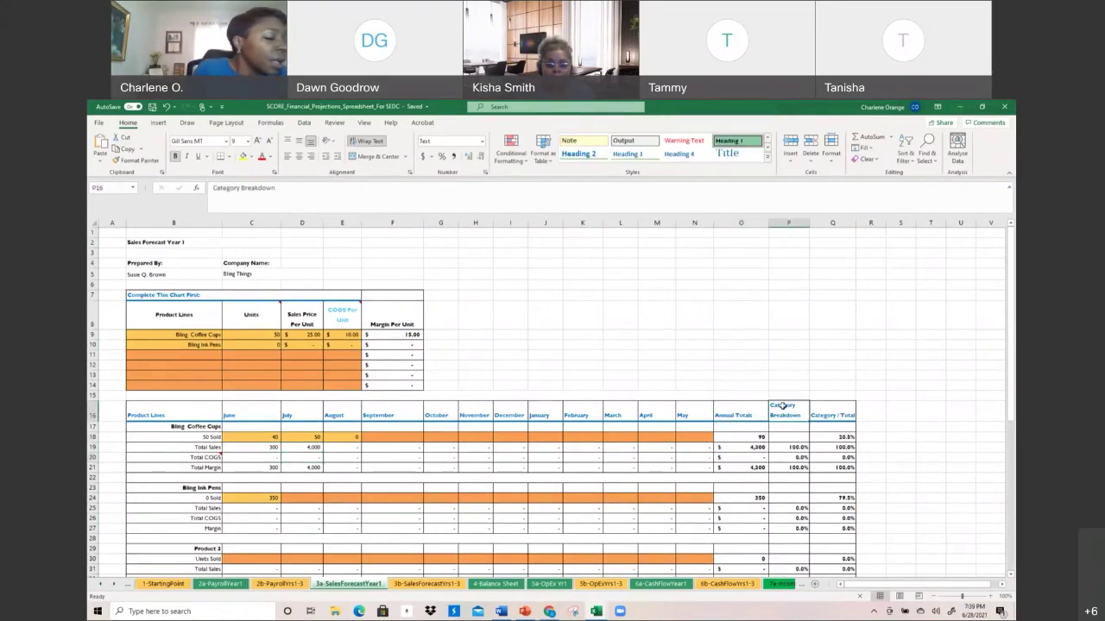
scroll(451, 533, down, 1)
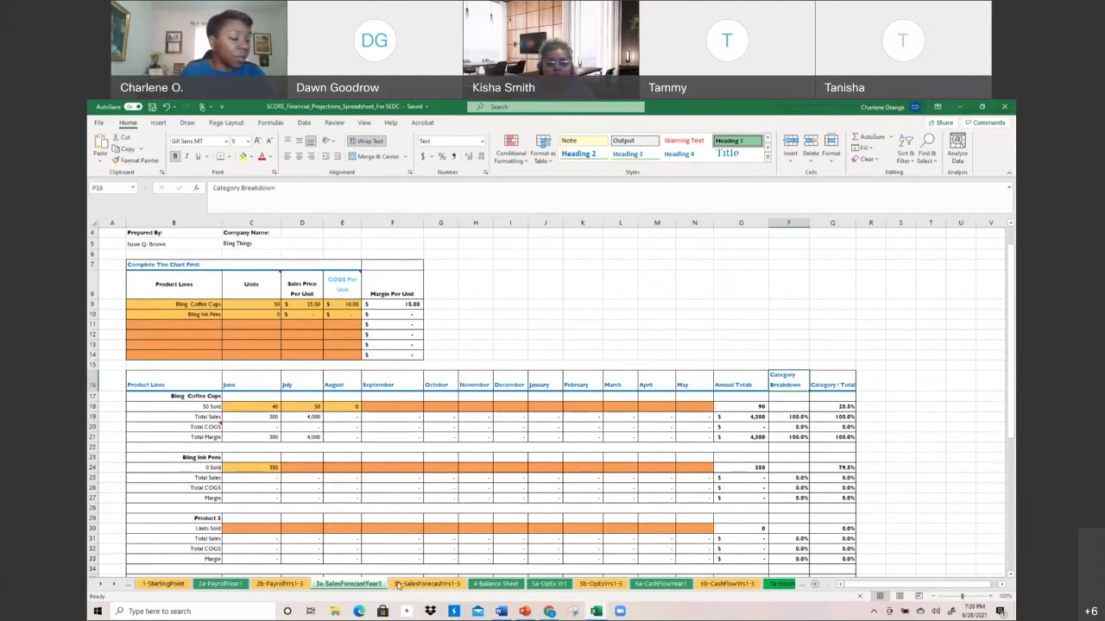
Show 3b-SalesForecastYrs1-3 with Year 1 coffee cup sales of 4,300, after a brief look at 4-Balance Sheet
click(399, 585)
scroll(435, 521, up, 15)
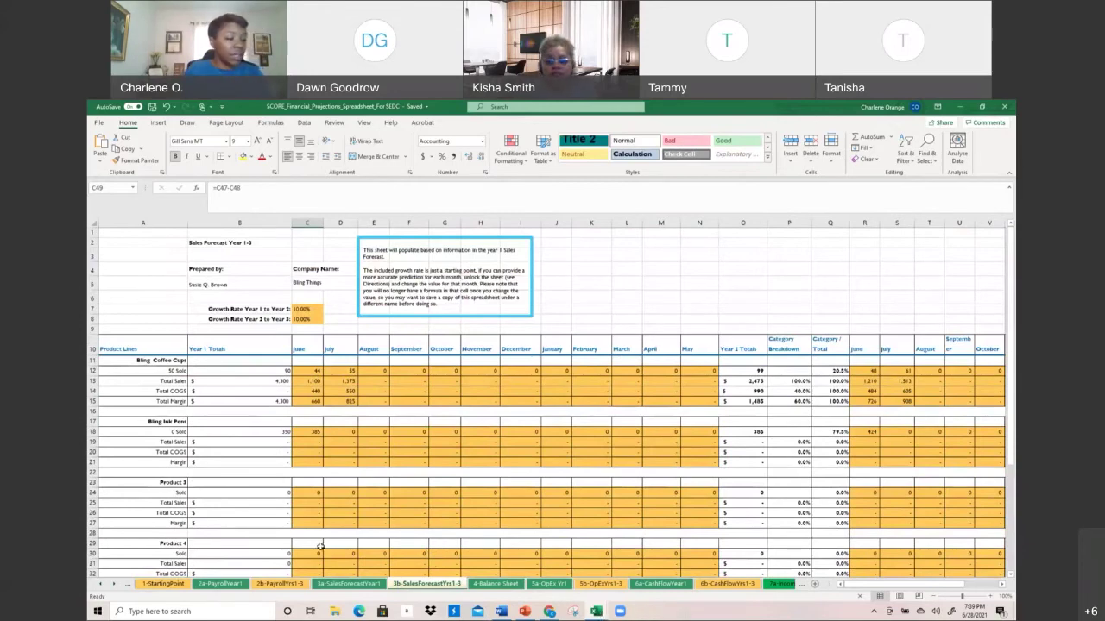
click(513, 586)
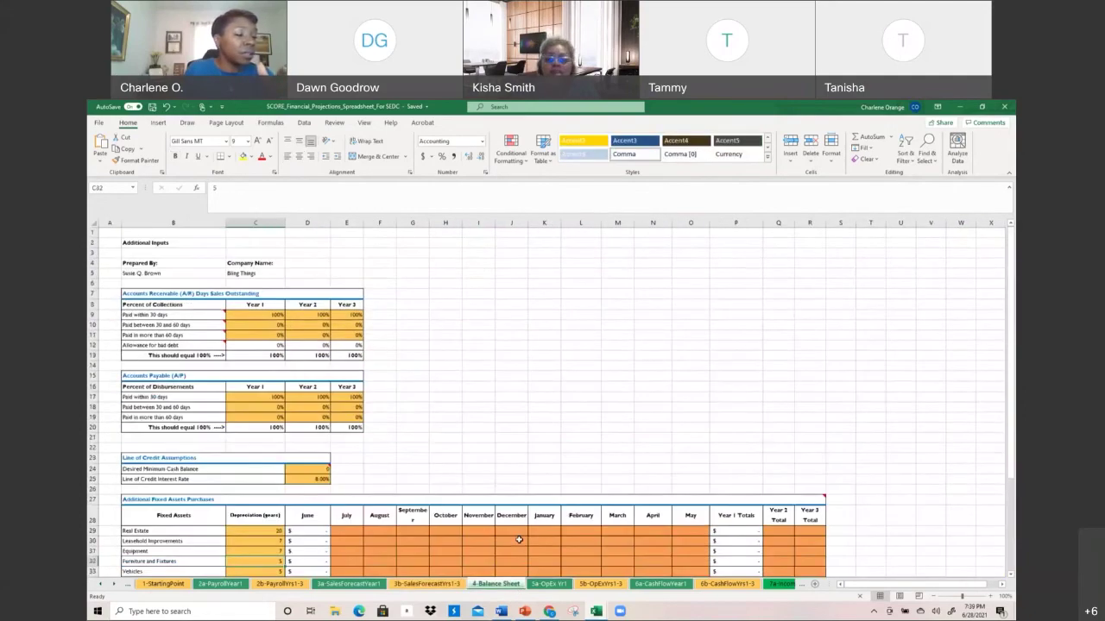
click(423, 585)
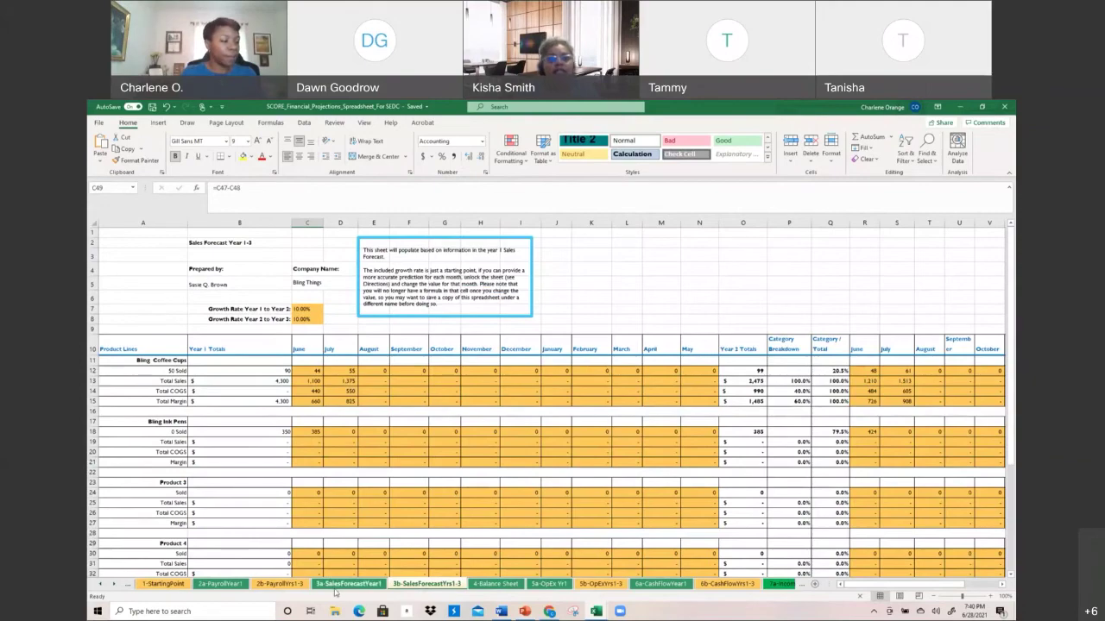
click(348, 584)
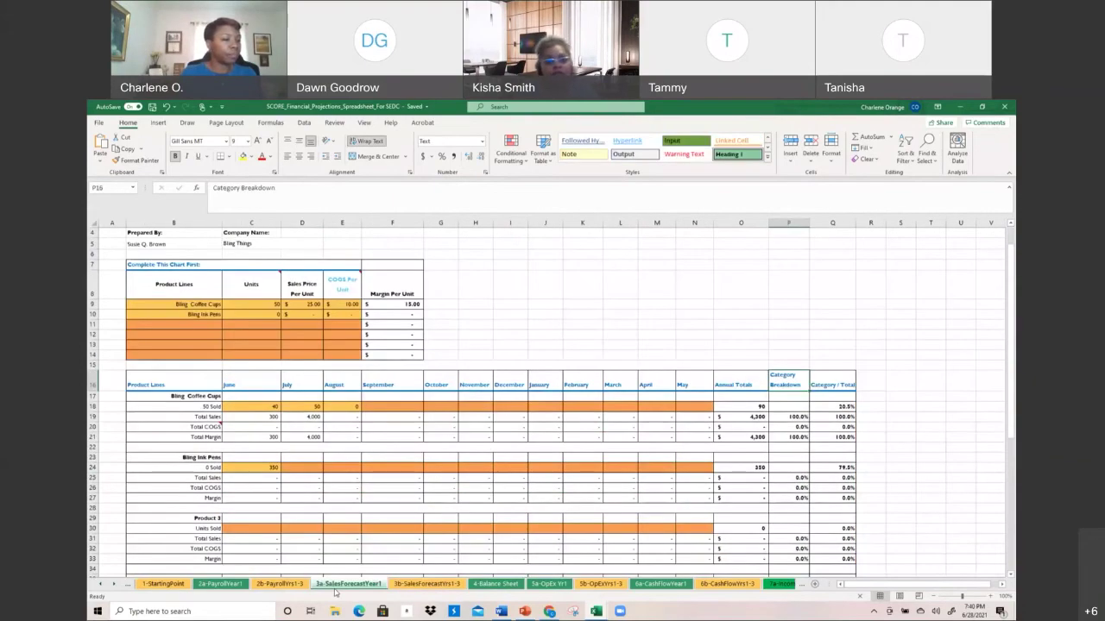
scroll(336, 592, up, 1)
scroll(335, 592, down, 5)
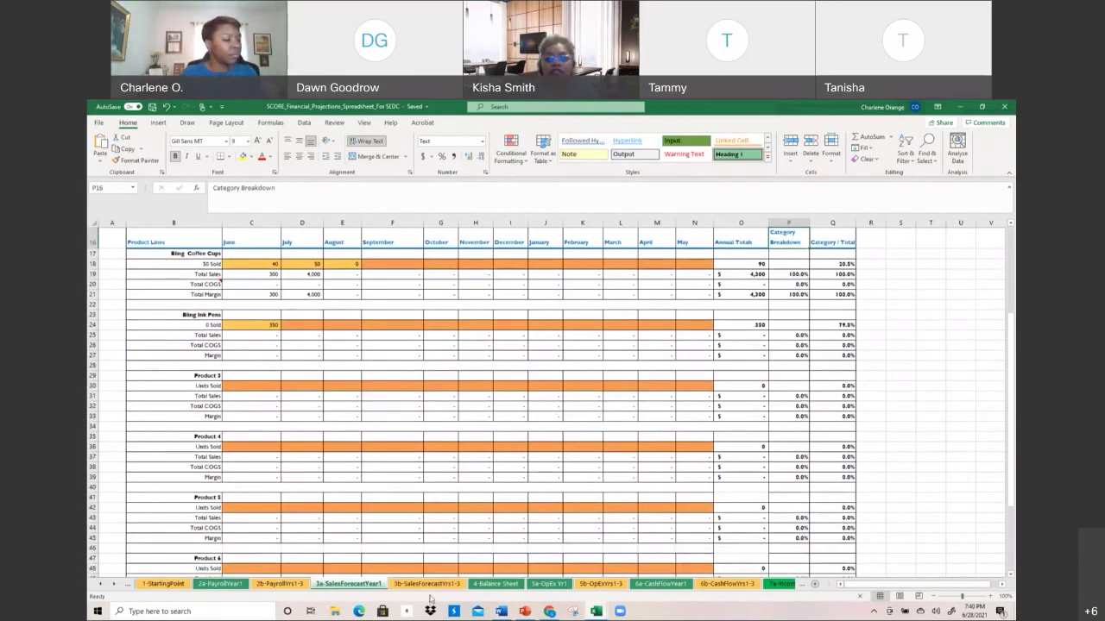
click(430, 585)
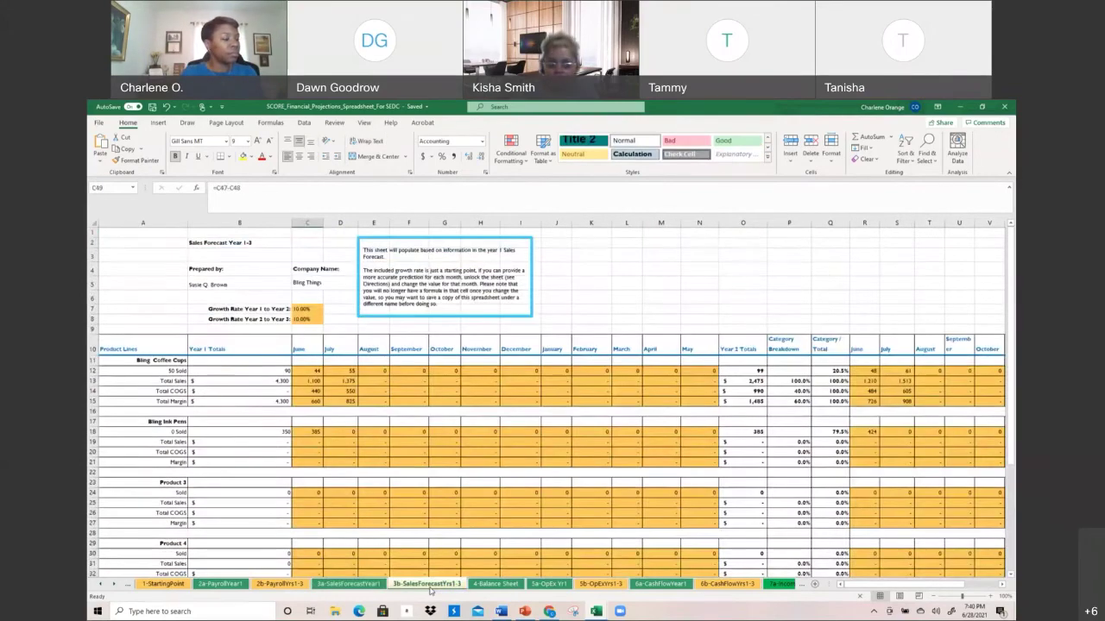
drag(206, 302, 316, 325)
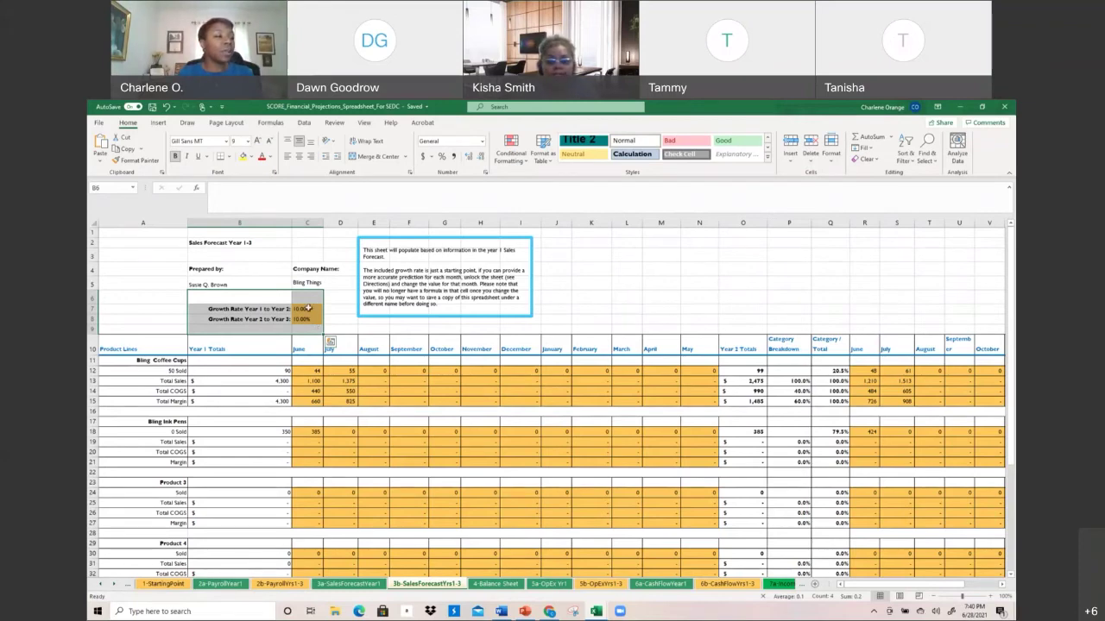
click(308, 308)
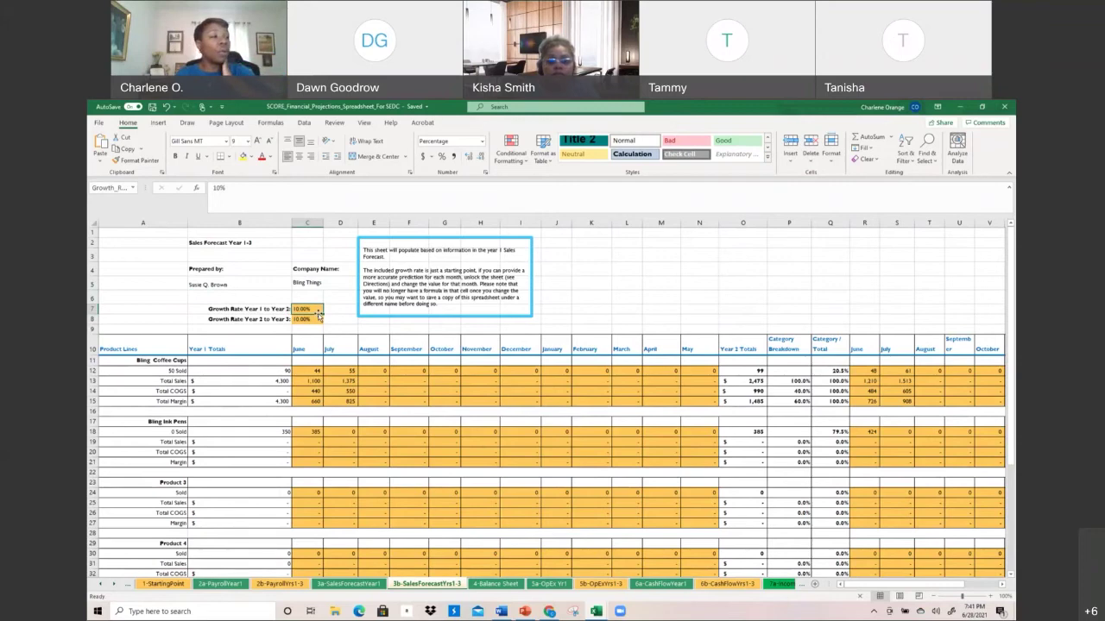
click(240, 194)
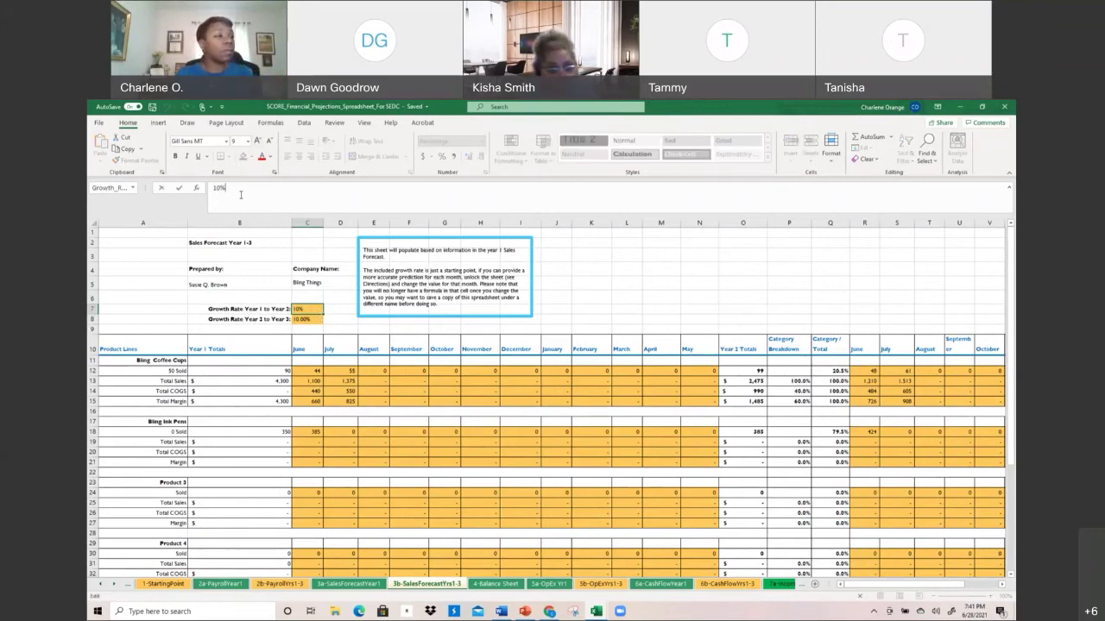
key(BackSpace)
key(BackSpace)
key(BackSpace)
text(20%)
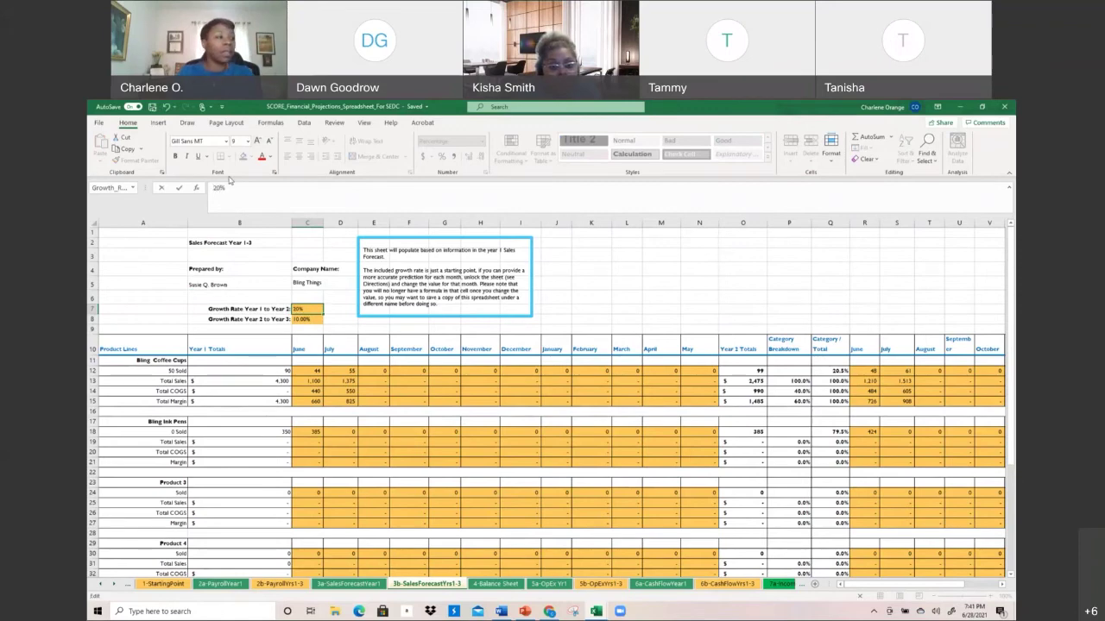
key(Return)
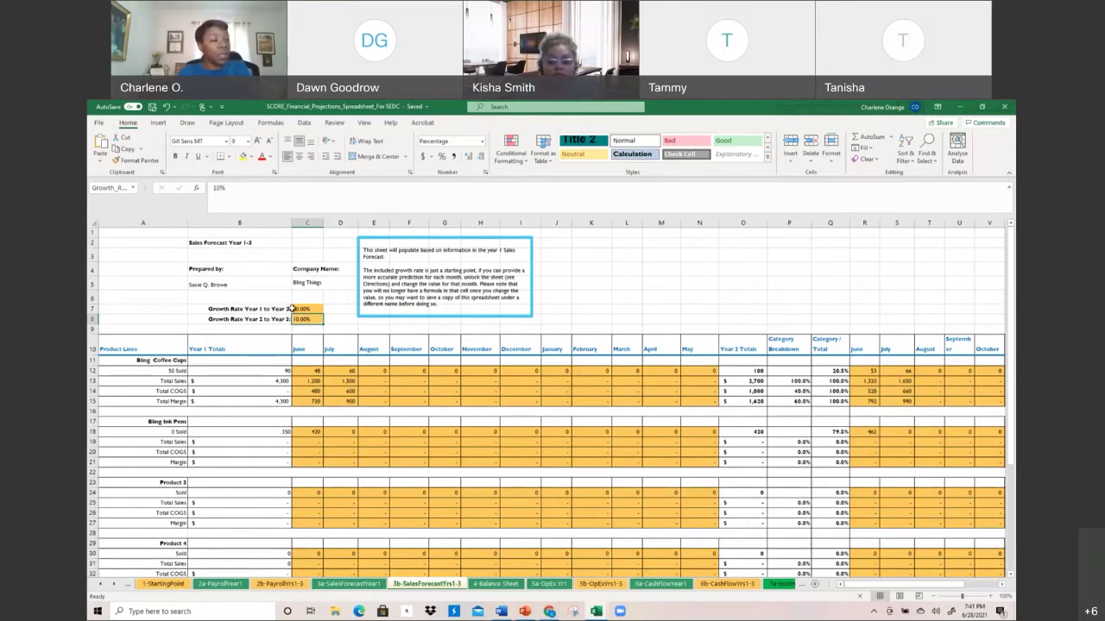
mouse_move(298, 308)
mouse_down()
mouse_move(306, 348)
mouse_move(316, 319)
mouse_up()
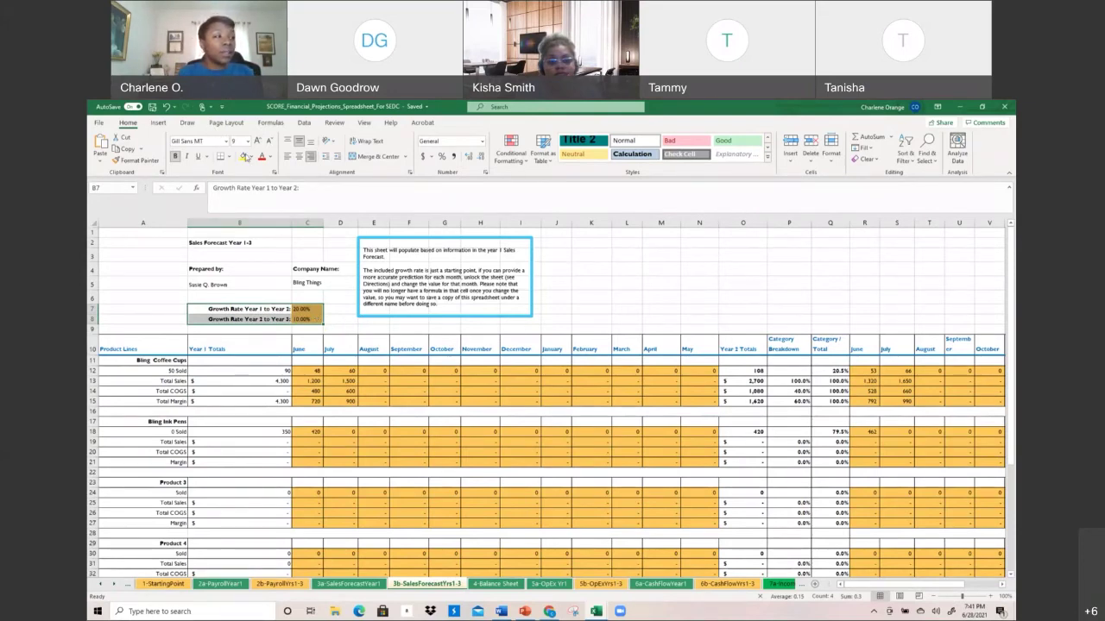
Fill the 20.00% and 10.00% growth rate rows yellow and inspect the July units formula using them
click(244, 157)
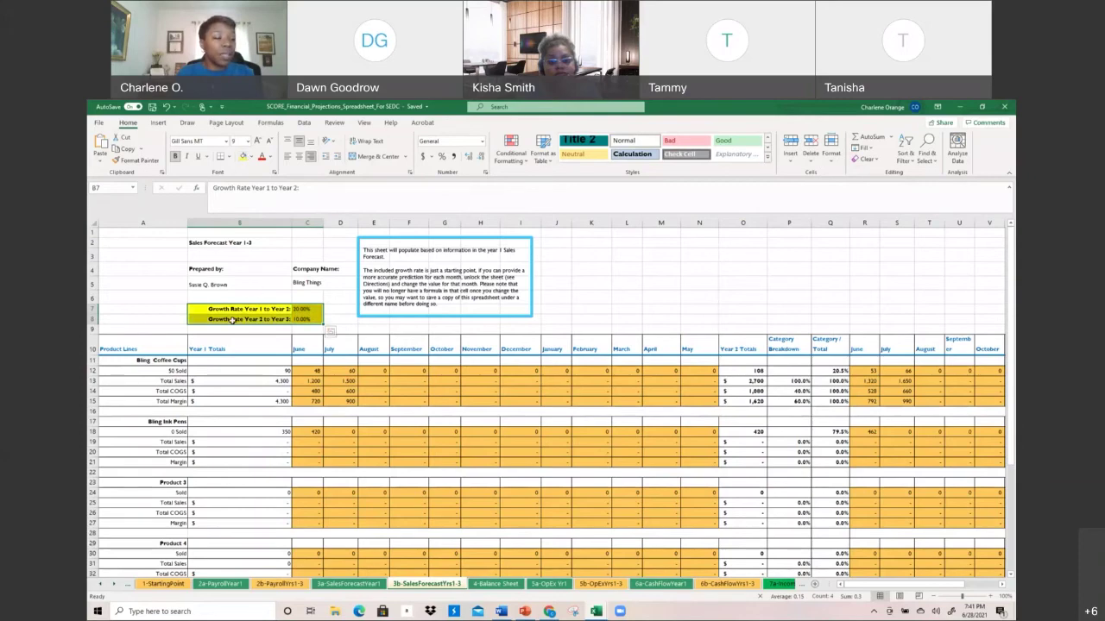
click(374, 381)
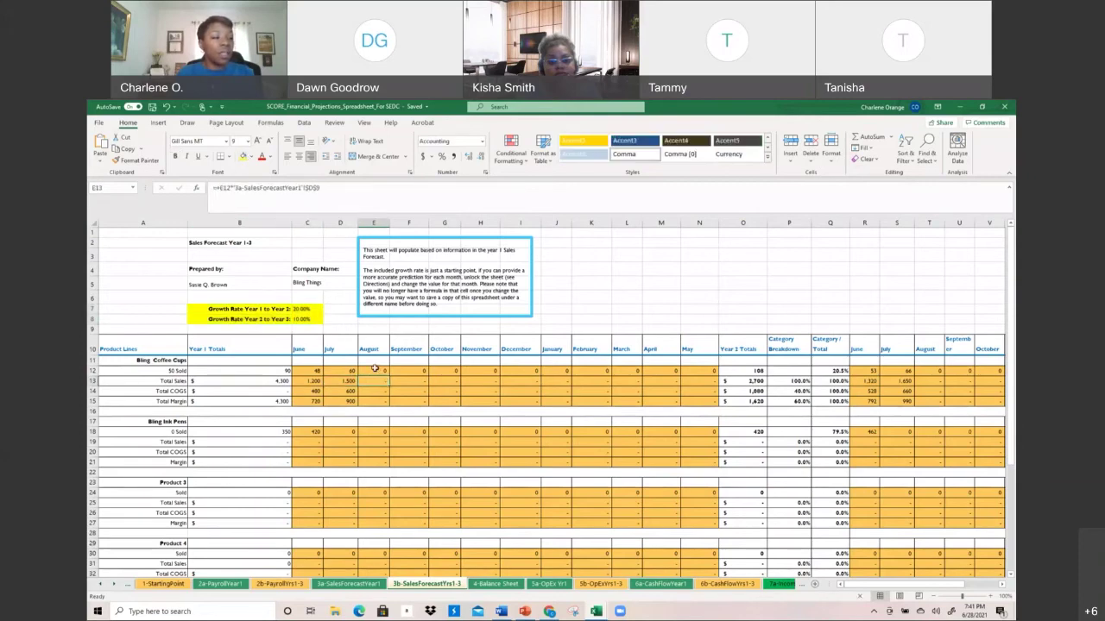
double_click(354, 370)
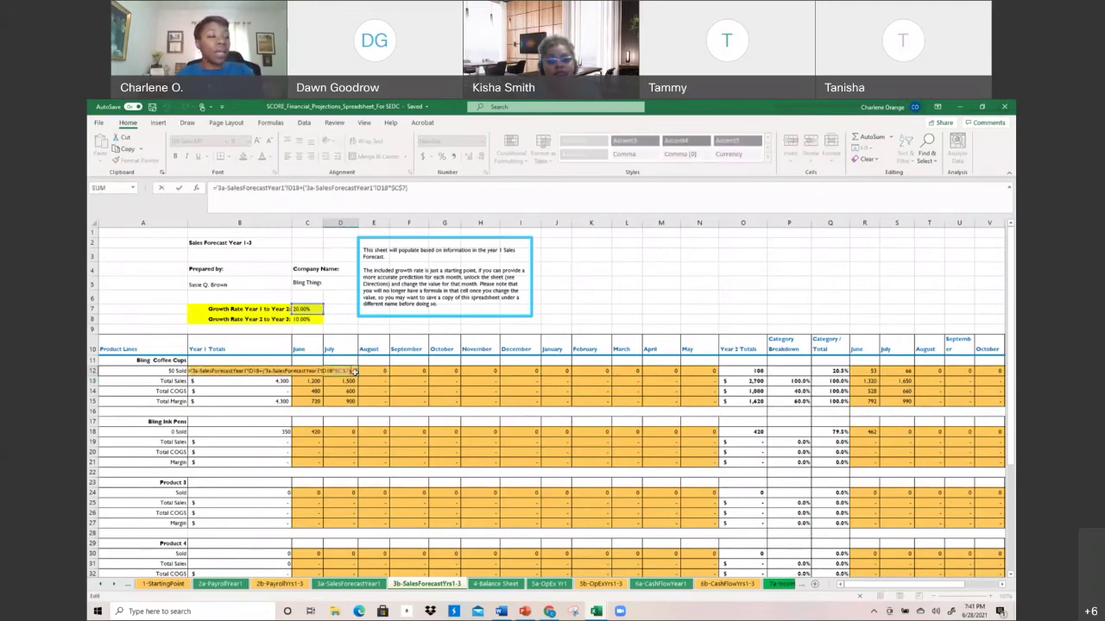
key(Escape)
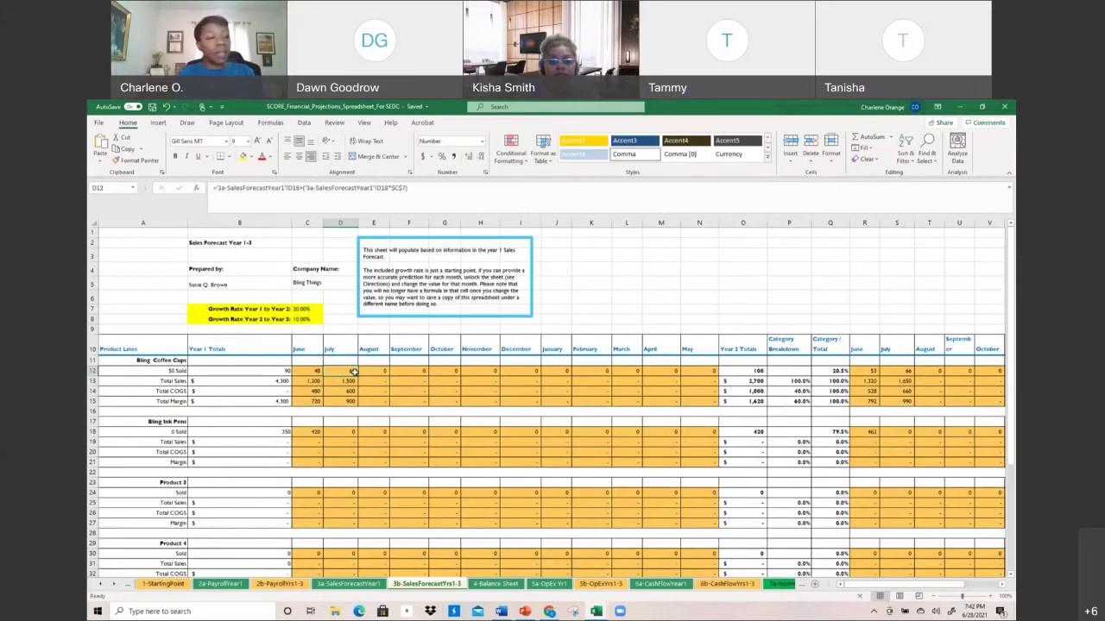
Select the instruction note box and scroll through the forecast totals
click(460, 271)
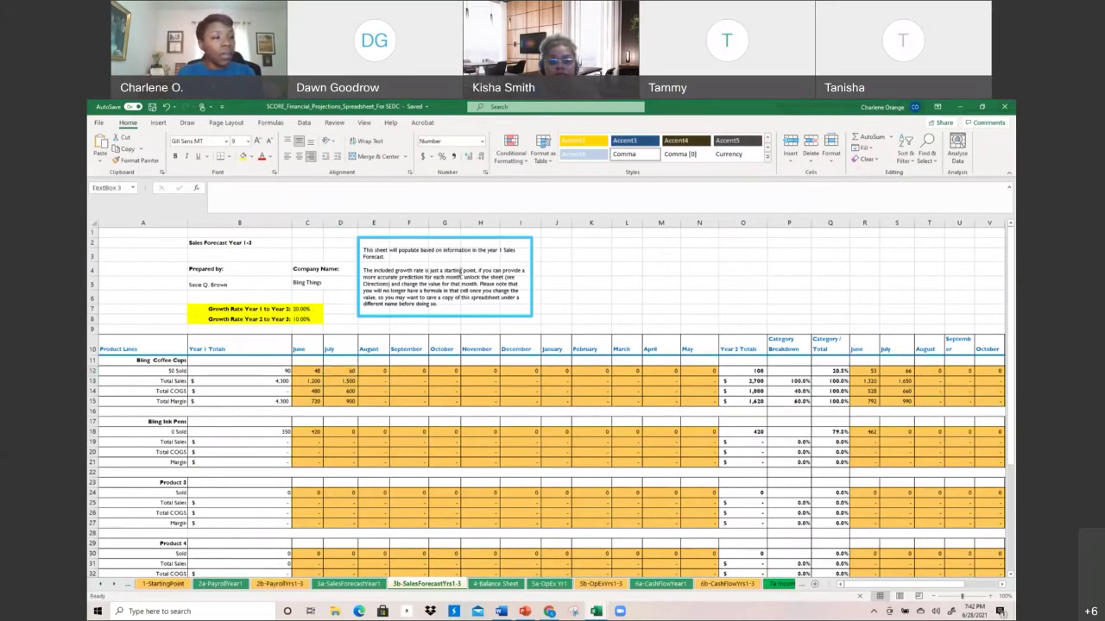
scroll(460, 271, down, 1)
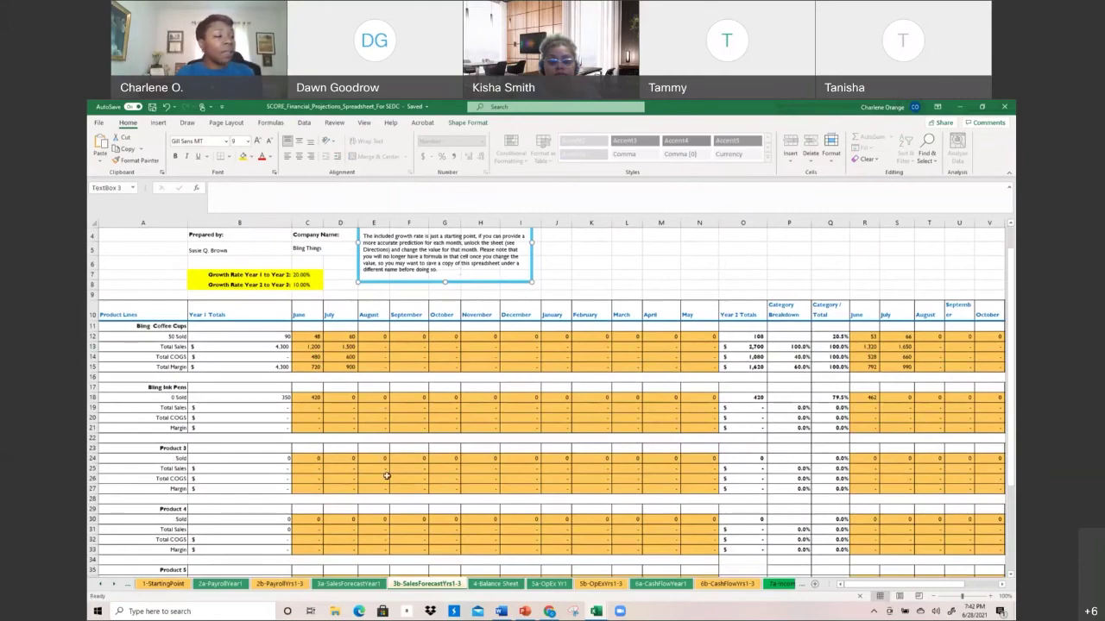
scroll(388, 475, down, 3)
scroll(387, 476, up, 2)
scroll(387, 476, down, 6)
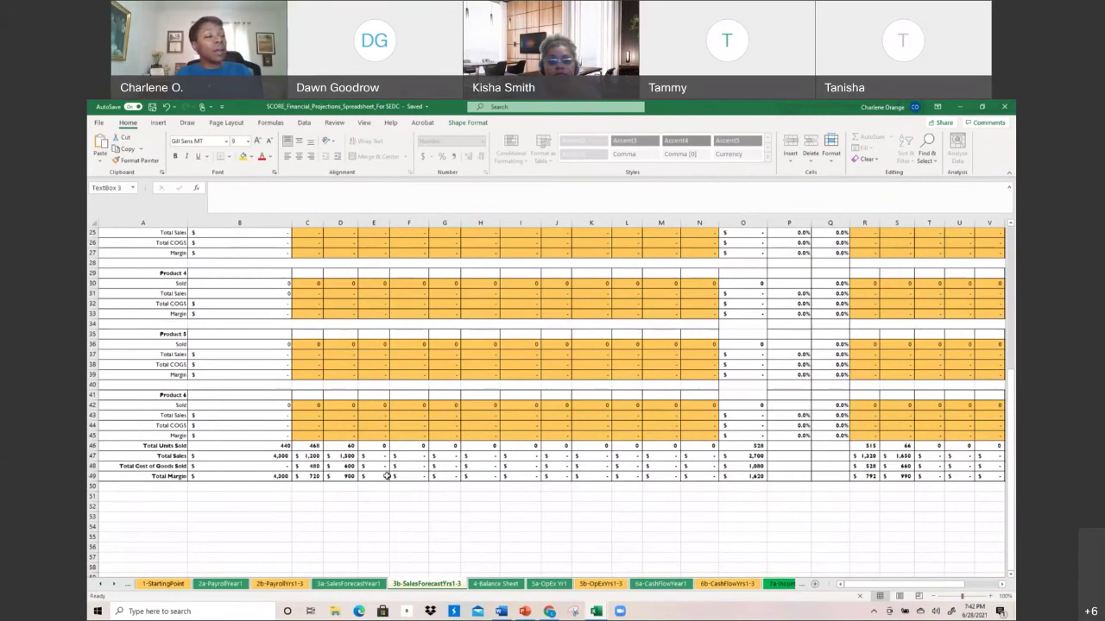
scroll(386, 476, up, 8)
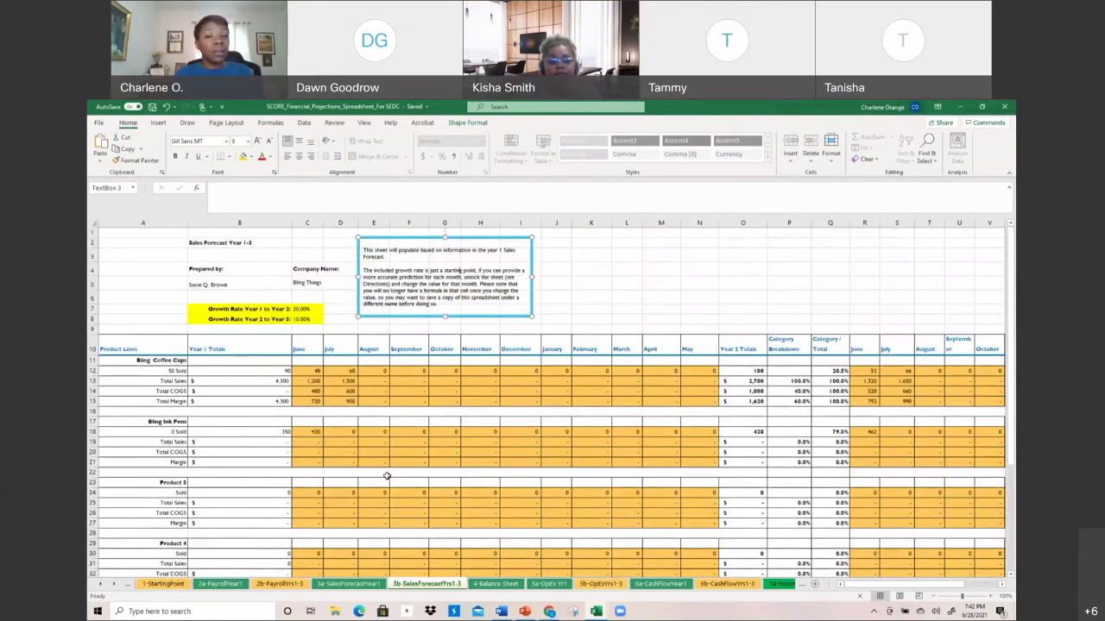
Scroll the 4-Balance Sheet Additional Inputs: 100% collected and paid within 30 days, 8.00% credit rate
click(501, 584)
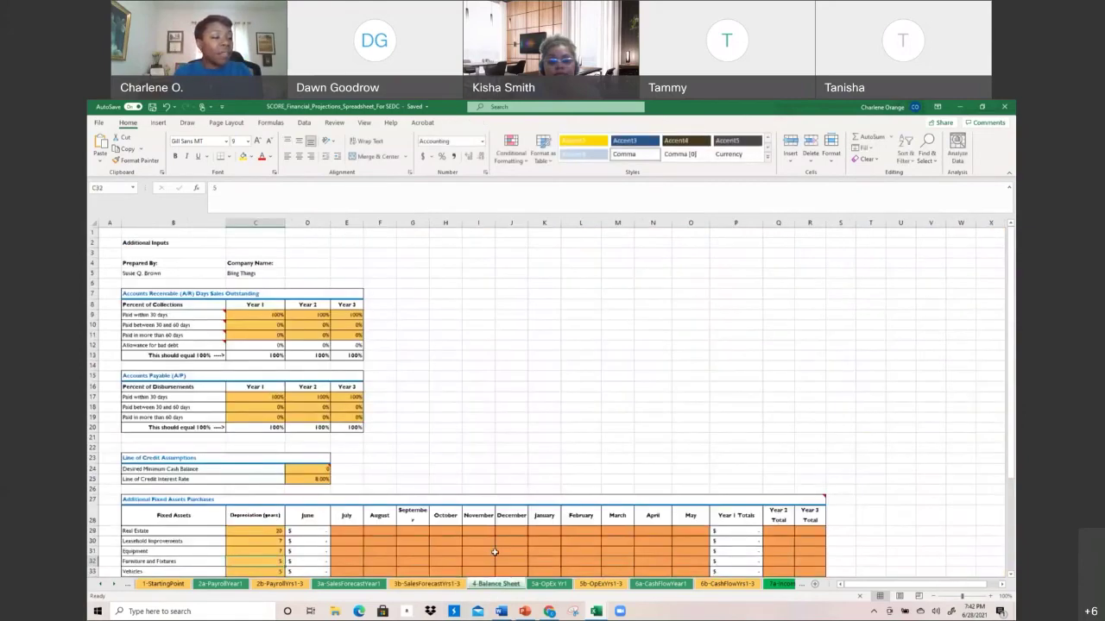
scroll(495, 552, down, 1)
scroll(476, 512, down, 2)
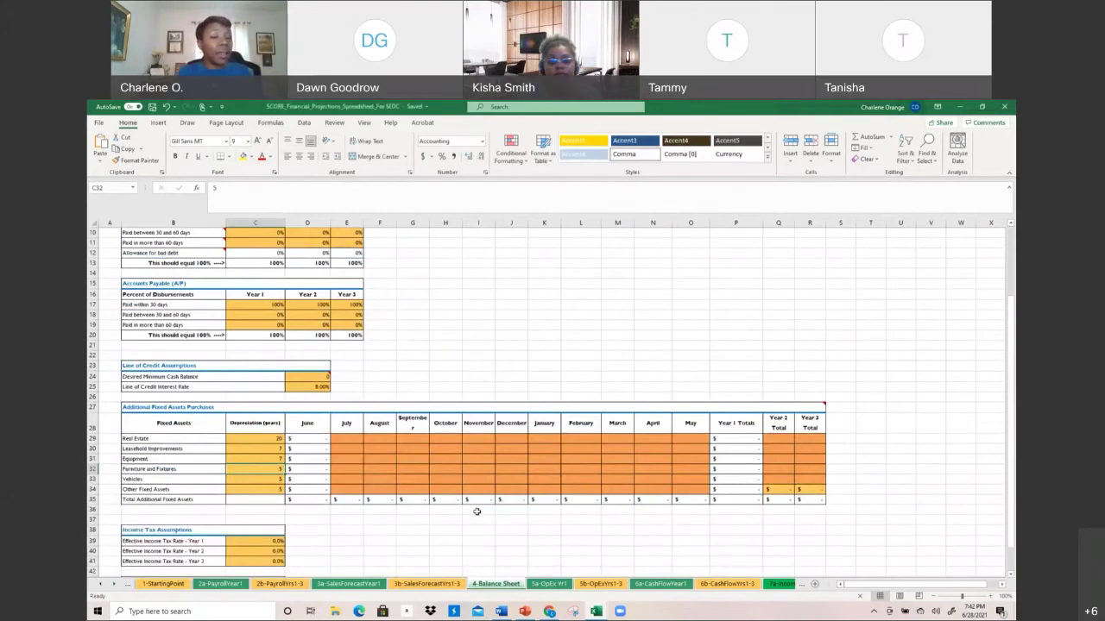
scroll(458, 309, up, 3)
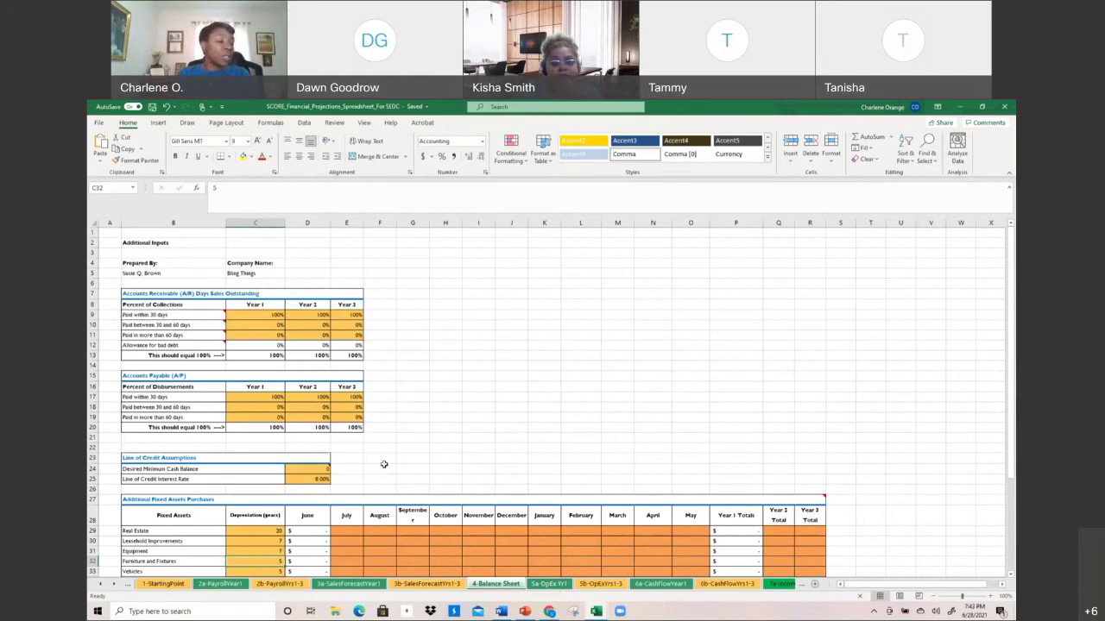
scroll(383, 471, down, 8)
scroll(385, 478, down, 1)
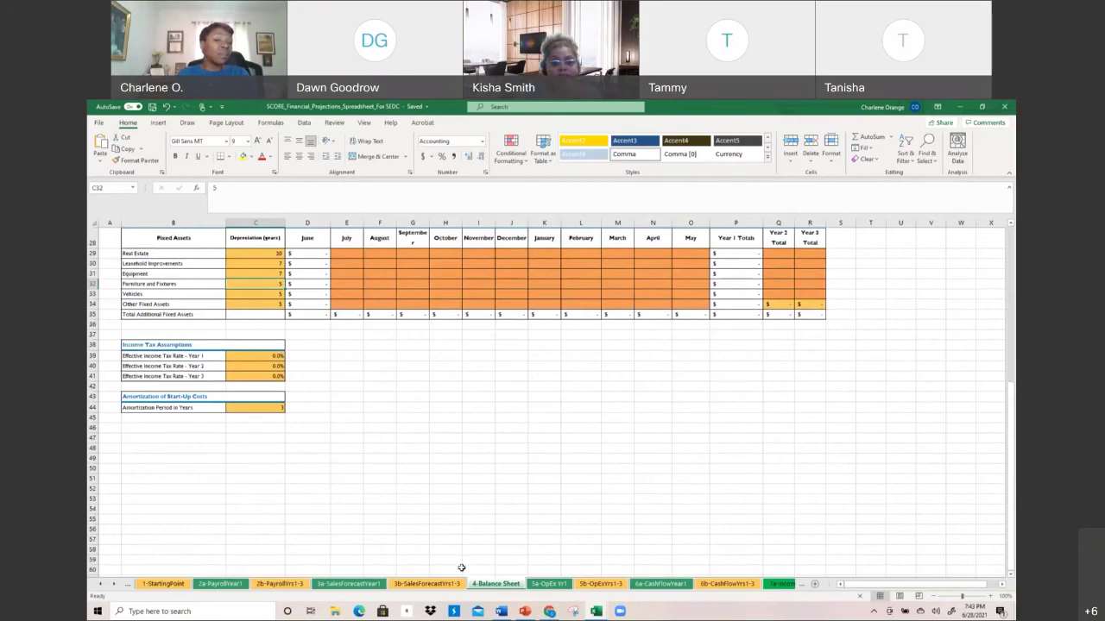
scroll(442, 475, up, 8)
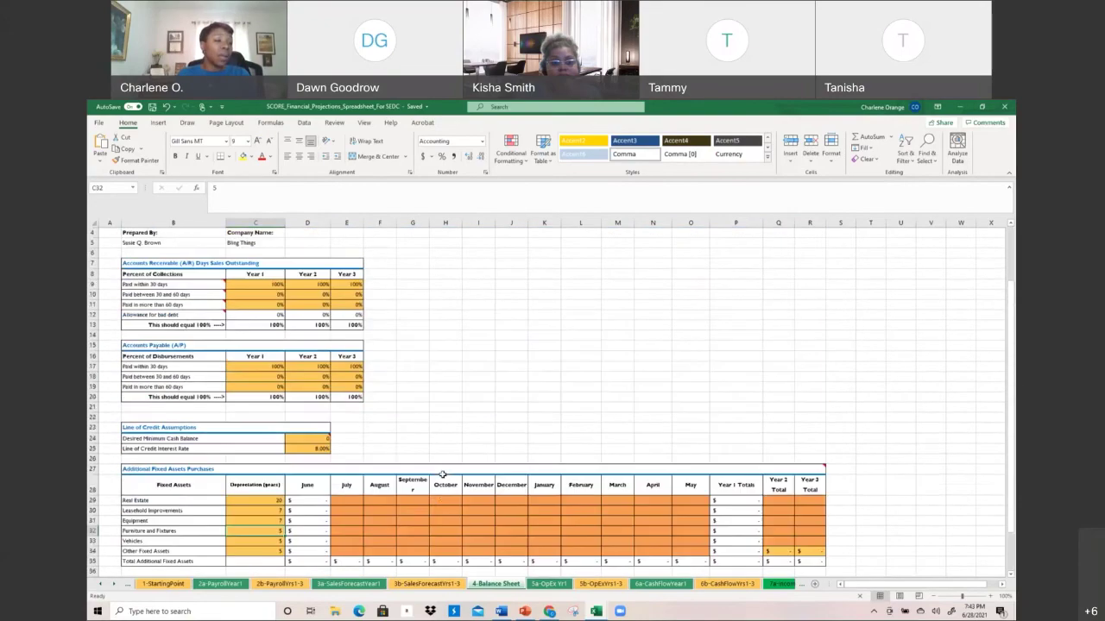
On 3b-SalesForecastYrs1-3, insert five blank rows (41–45) above Product 6
click(441, 586)
scroll(446, 506, down, 8)
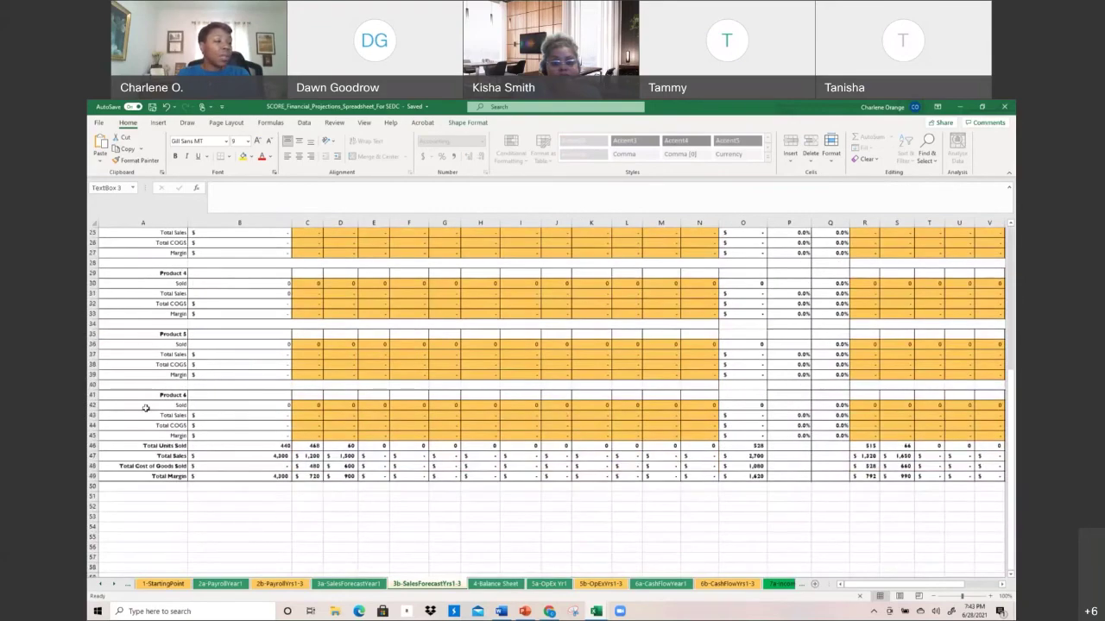
drag(93, 395, 91, 439)
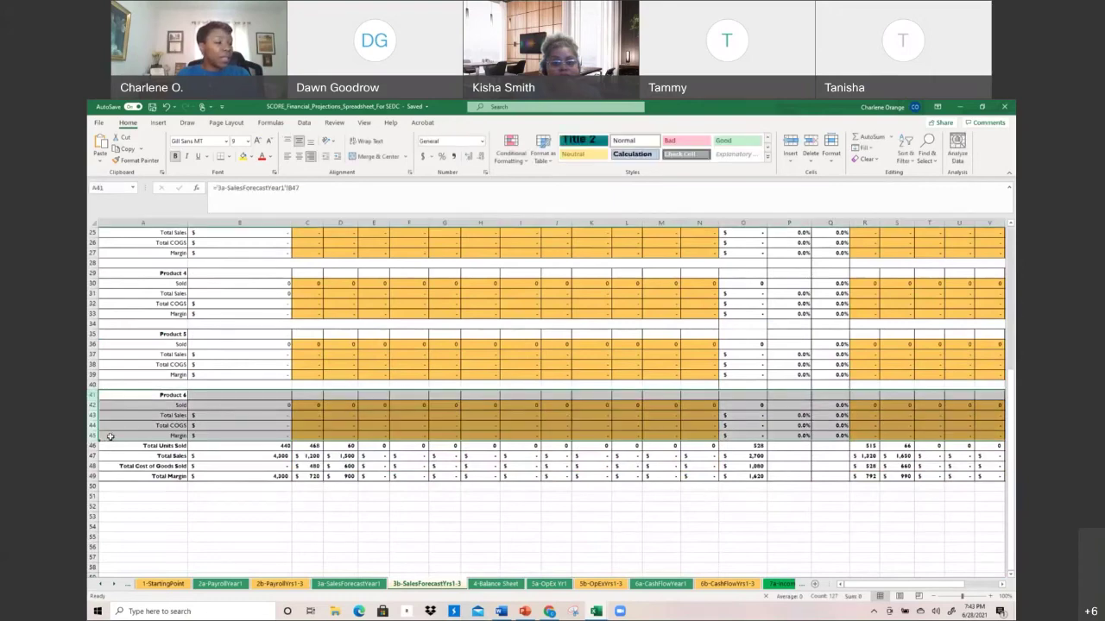
right_click(110, 437)
click(242, 355)
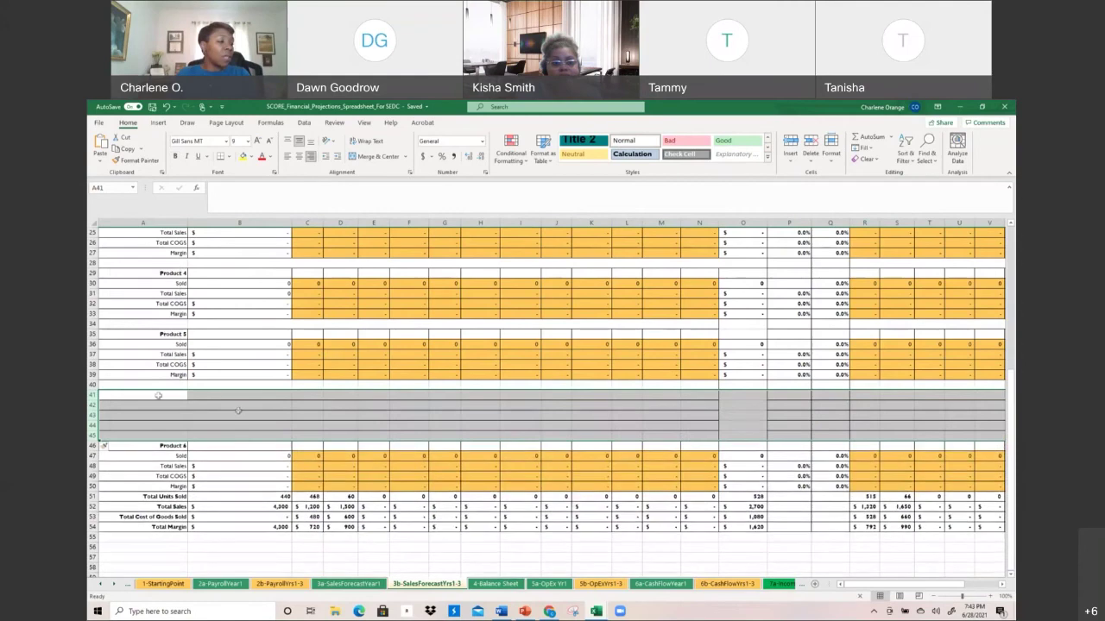
Copy the Product 6 block and paste it into rows 40–44 as a new product block
drag(124, 447, 756, 487)
key(ctrl+c)
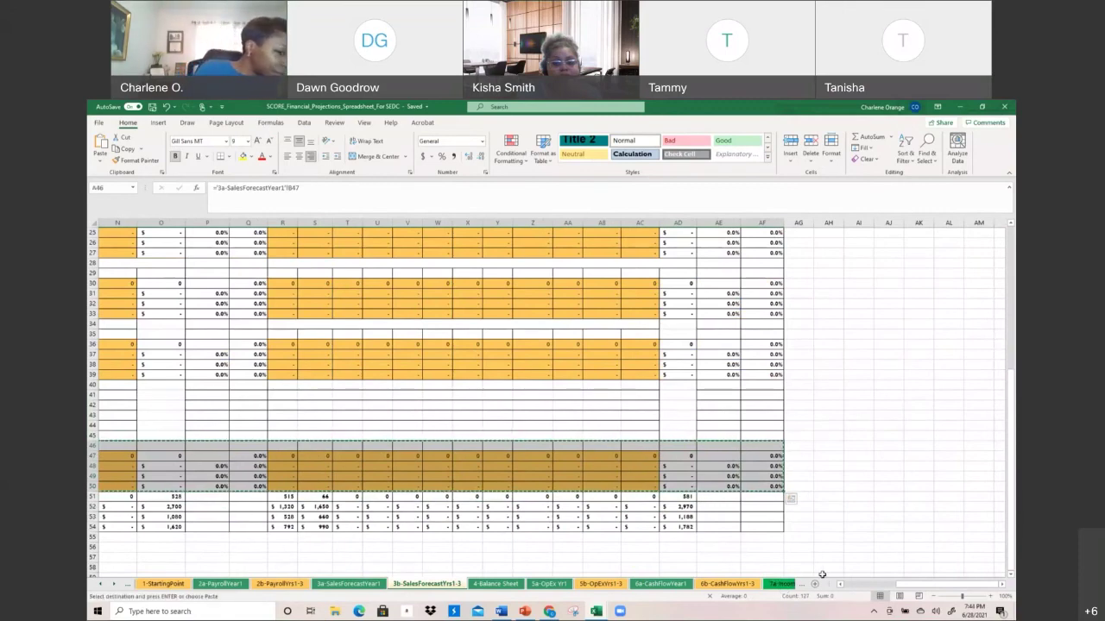
click(860, 586)
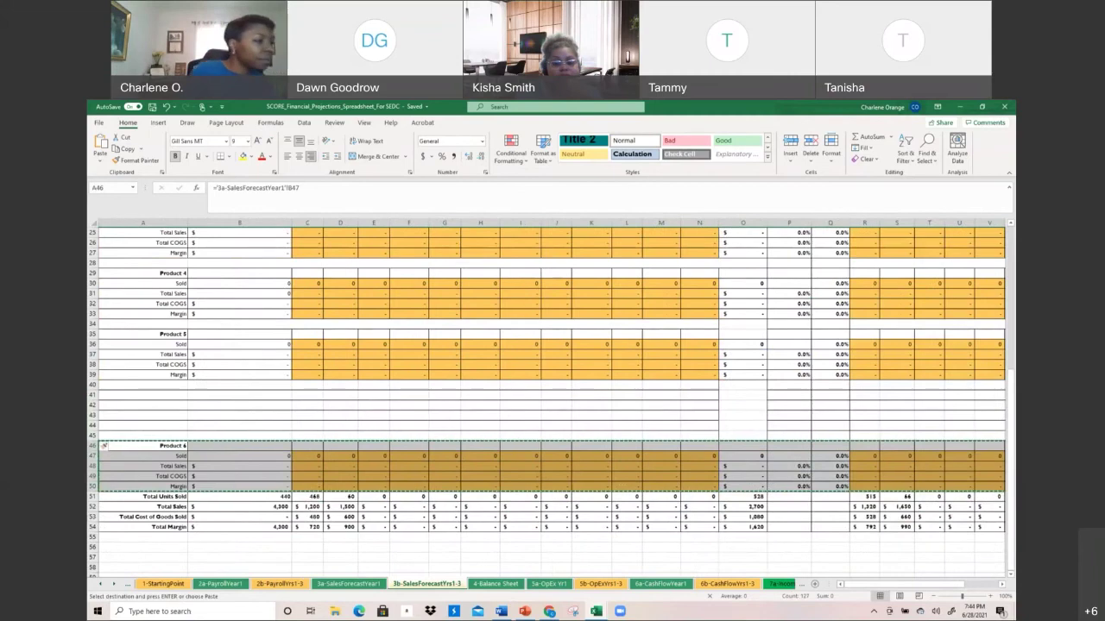
right_click(145, 385)
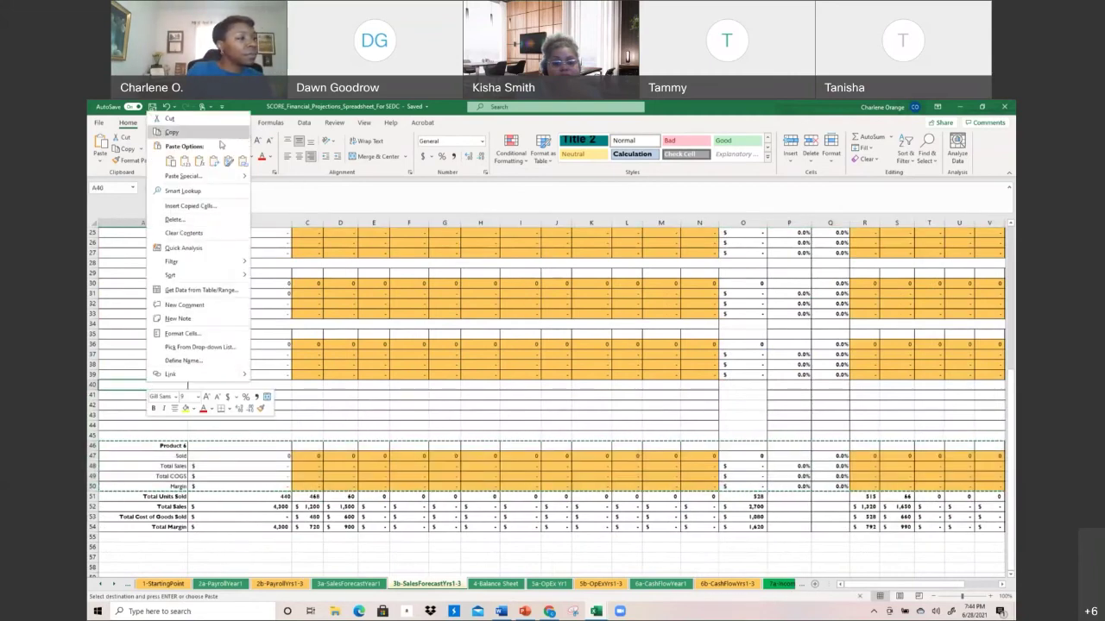
click(171, 162)
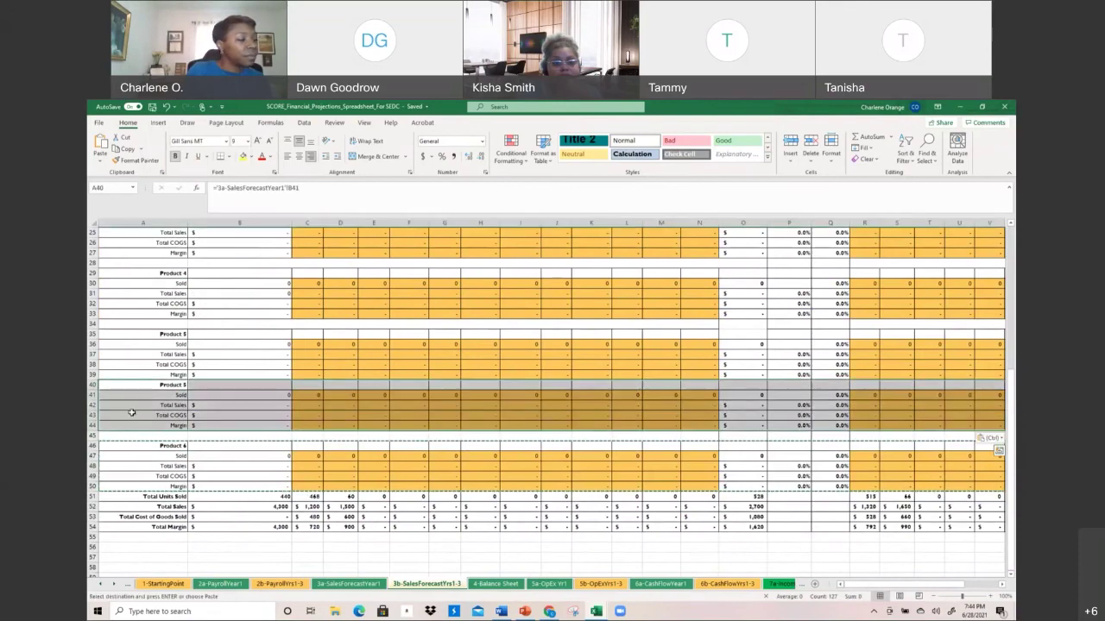
click(173, 466)
key(Escape)
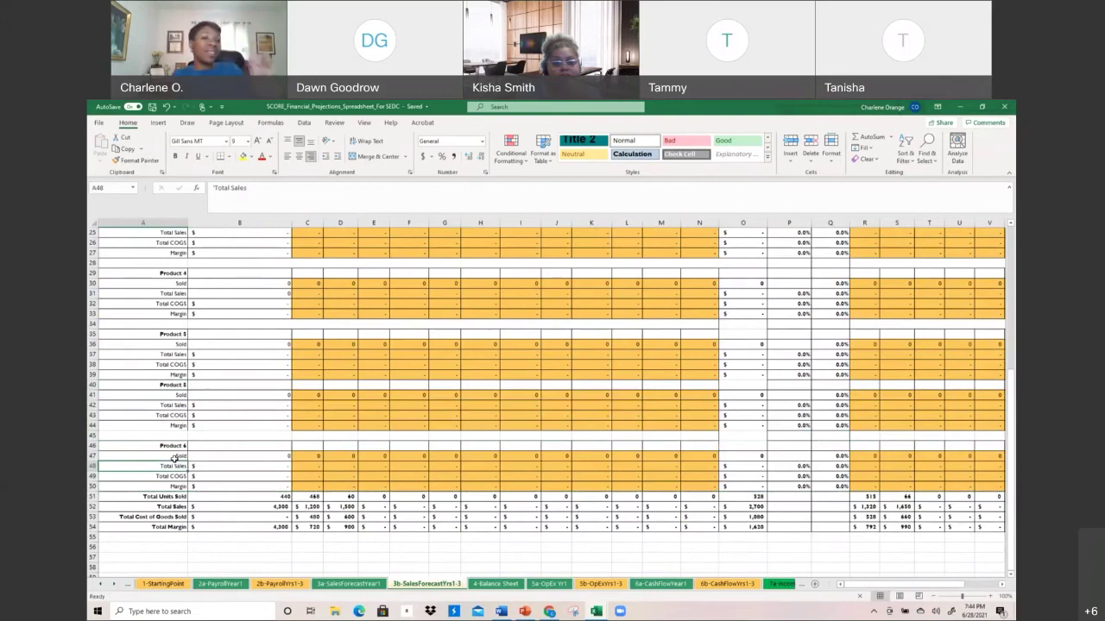
Browse the 4-Balance Sheet, 5a/5b OpEx and 6a/6b Cash Flow sheets
click(496, 585)
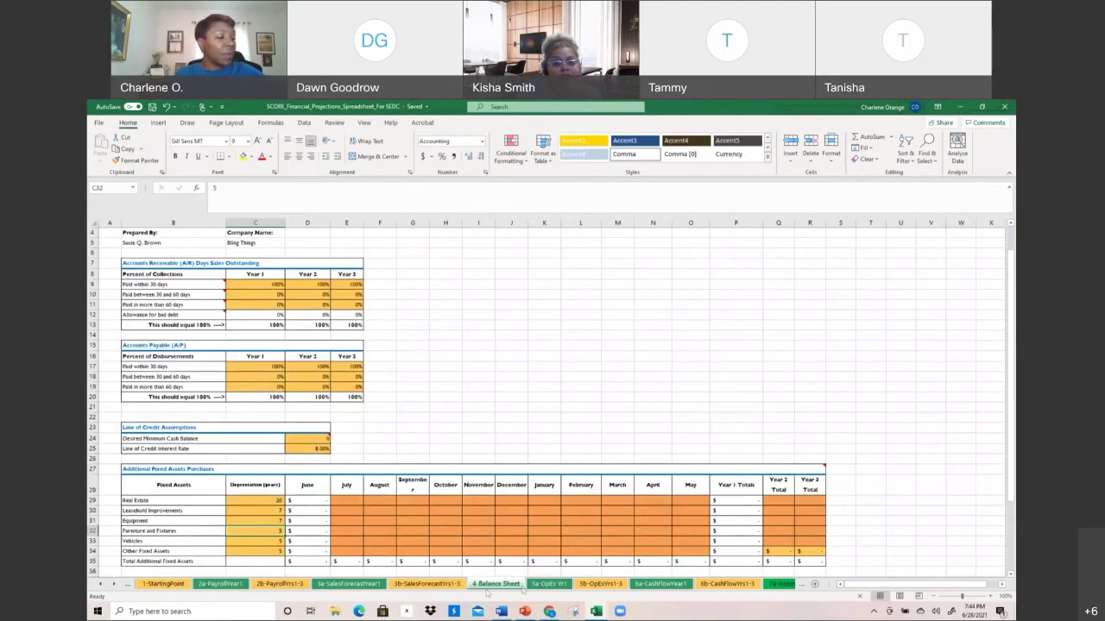
click(549, 584)
scroll(565, 405, down, 2)
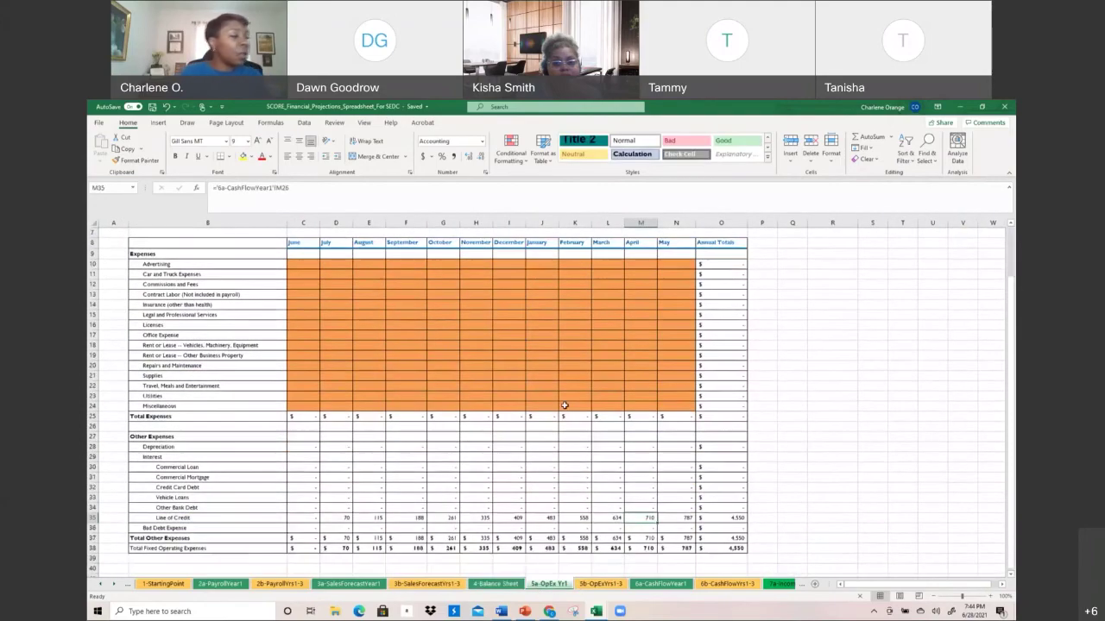
scroll(564, 406, down, 3)
click(600, 583)
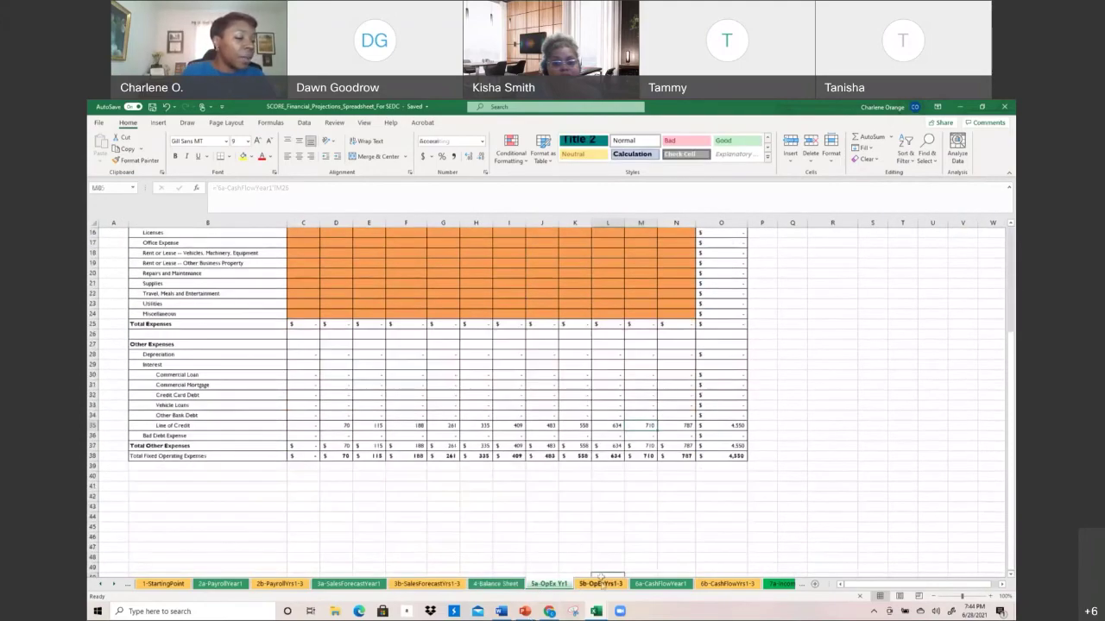
scroll(389, 442, down, 3)
click(662, 584)
scroll(545, 479, down, 4)
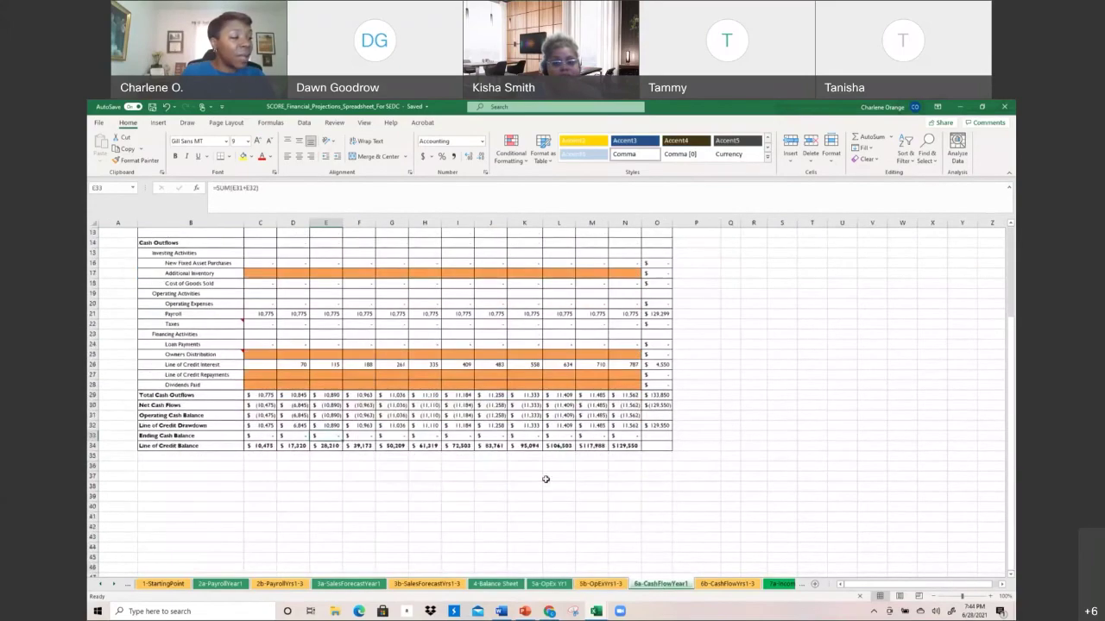
click(724, 584)
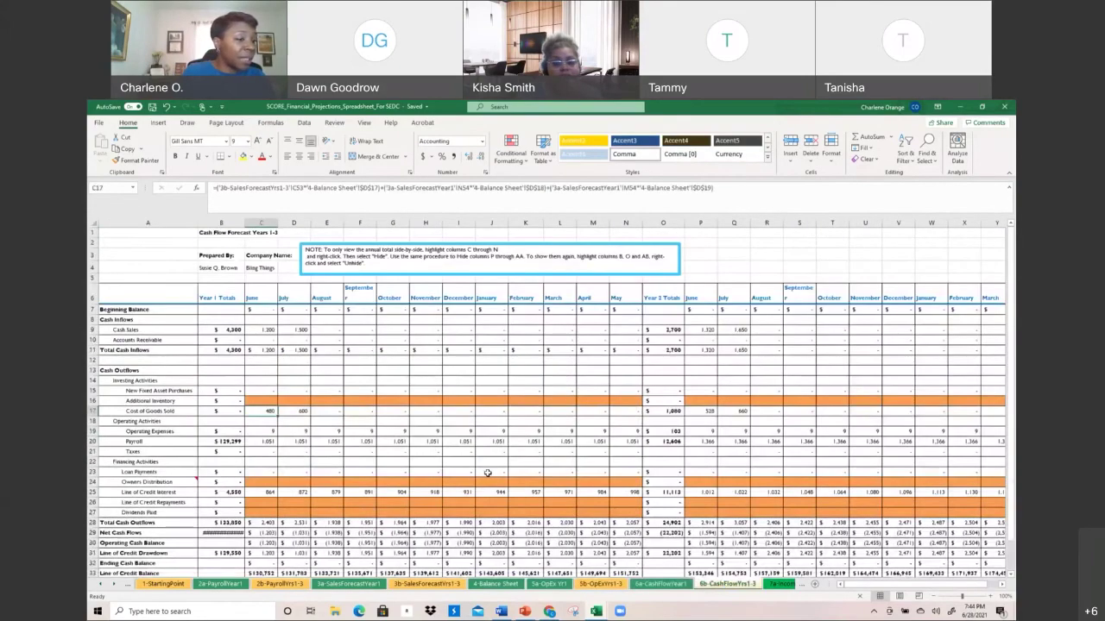
scroll(487, 474, down, 2)
scroll(488, 474, up, 2)
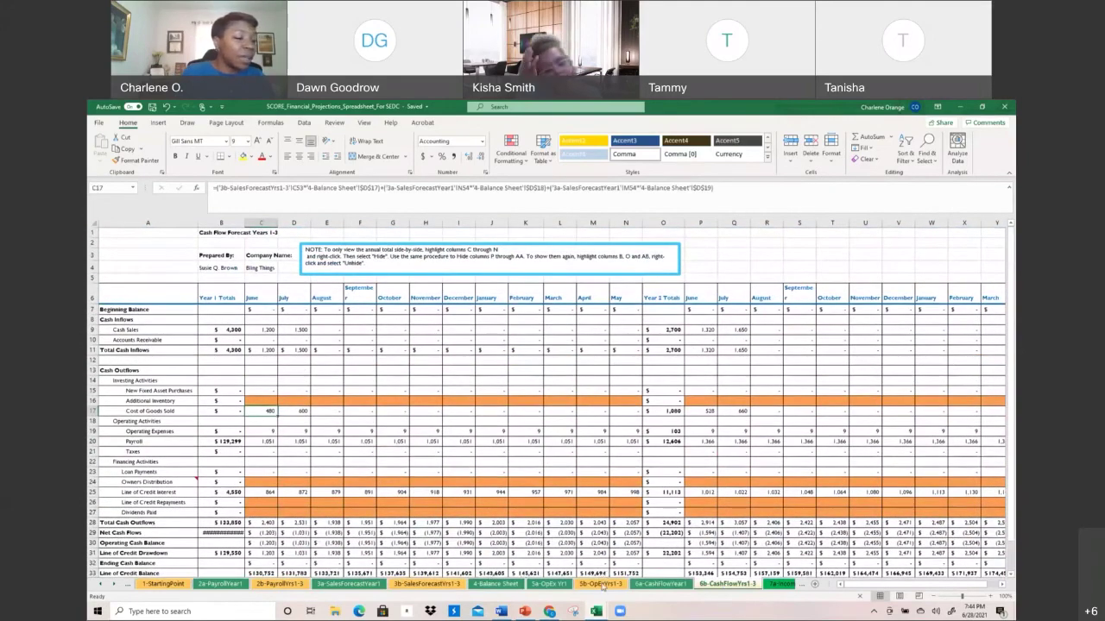
Return to 3a-SalesForecastYear1 and scroll its product rows totalling 440 units and $4,300 sales
click(557, 584)
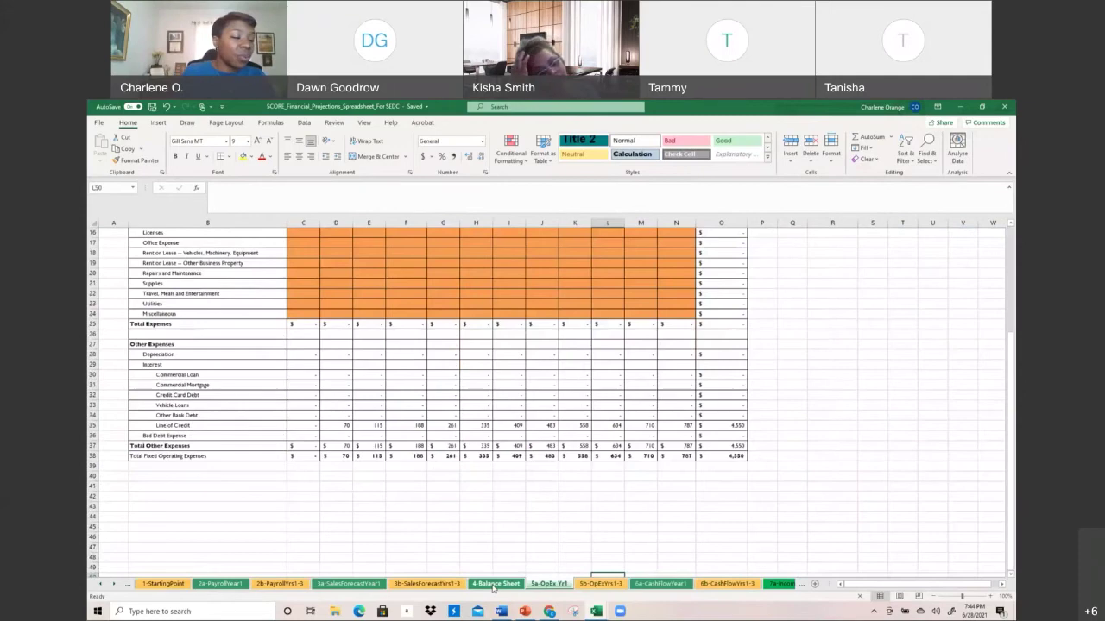
click(492, 585)
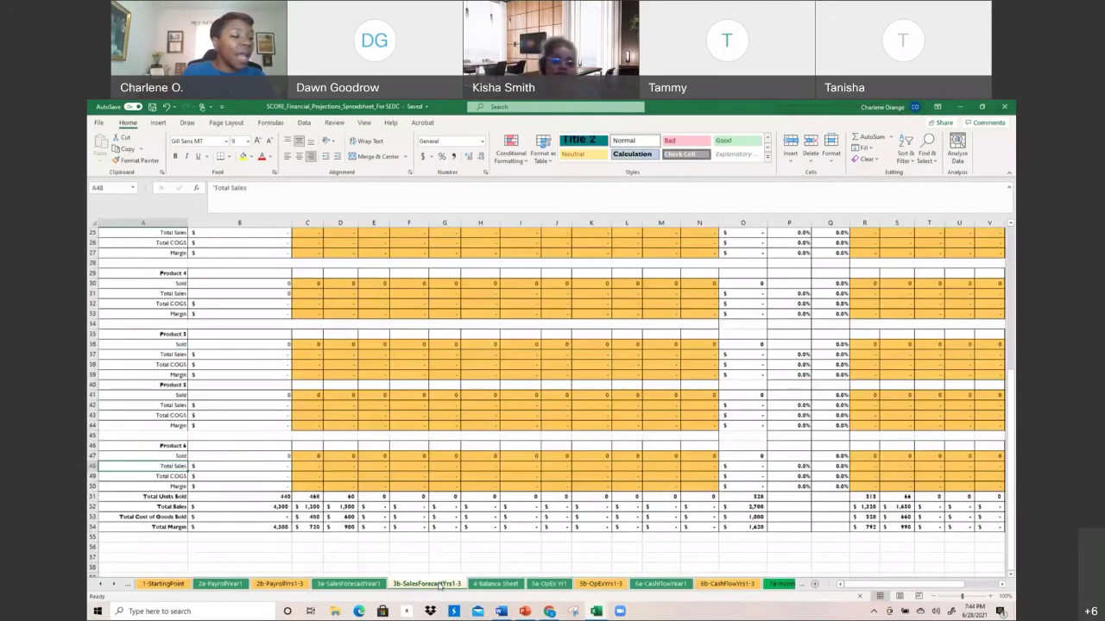
click(427, 584)
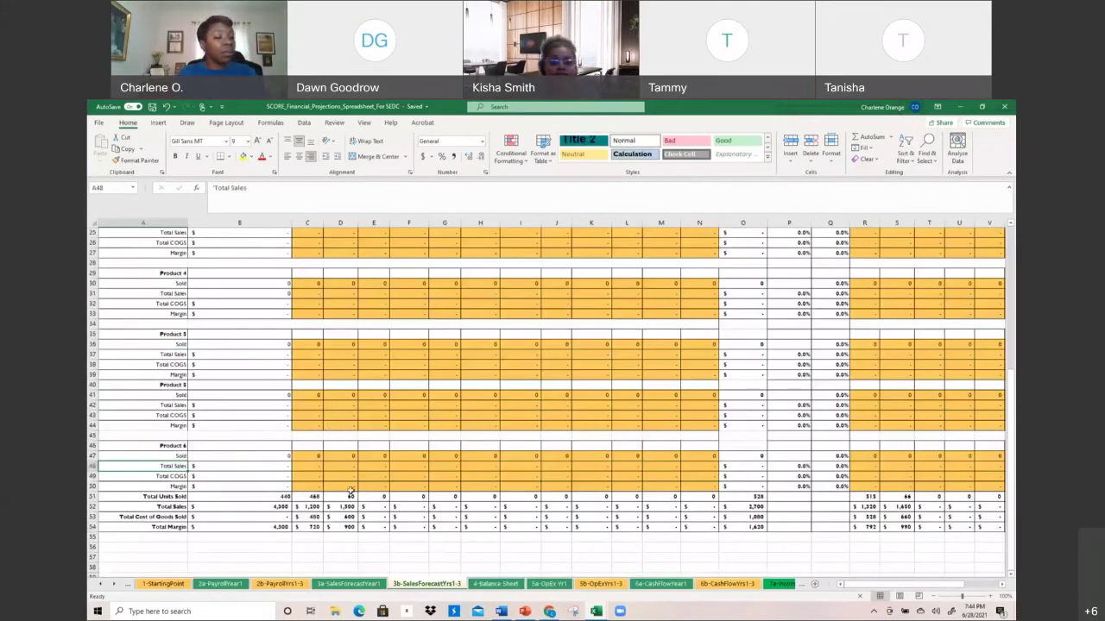
scroll(159, 405, down, 1)
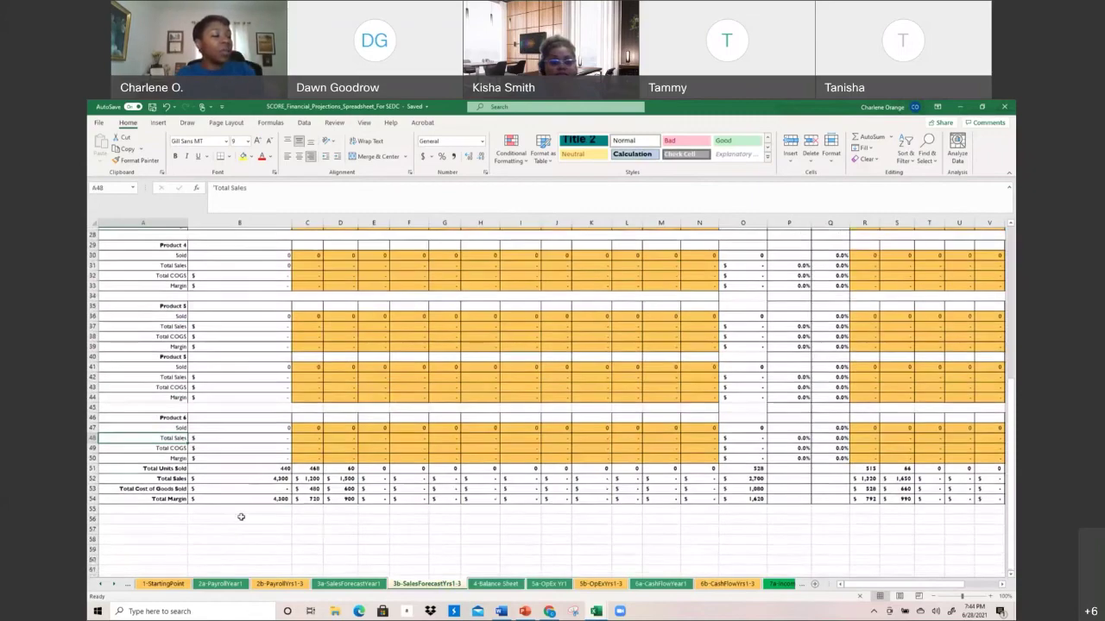
click(349, 585)
scroll(347, 513, down, 8)
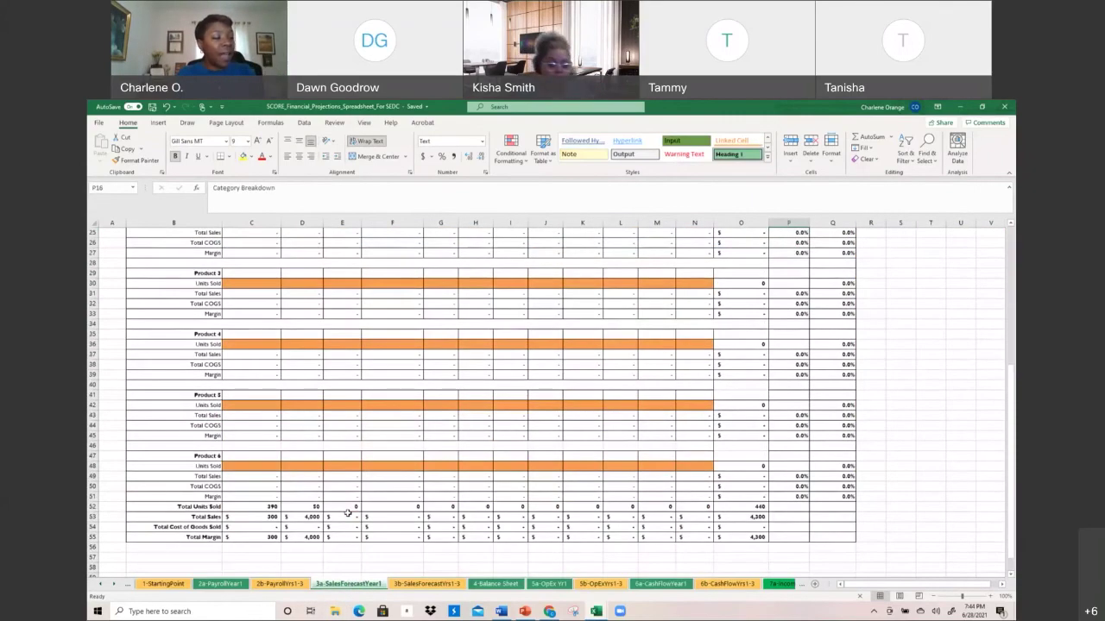
scroll(347, 512, up, 2)
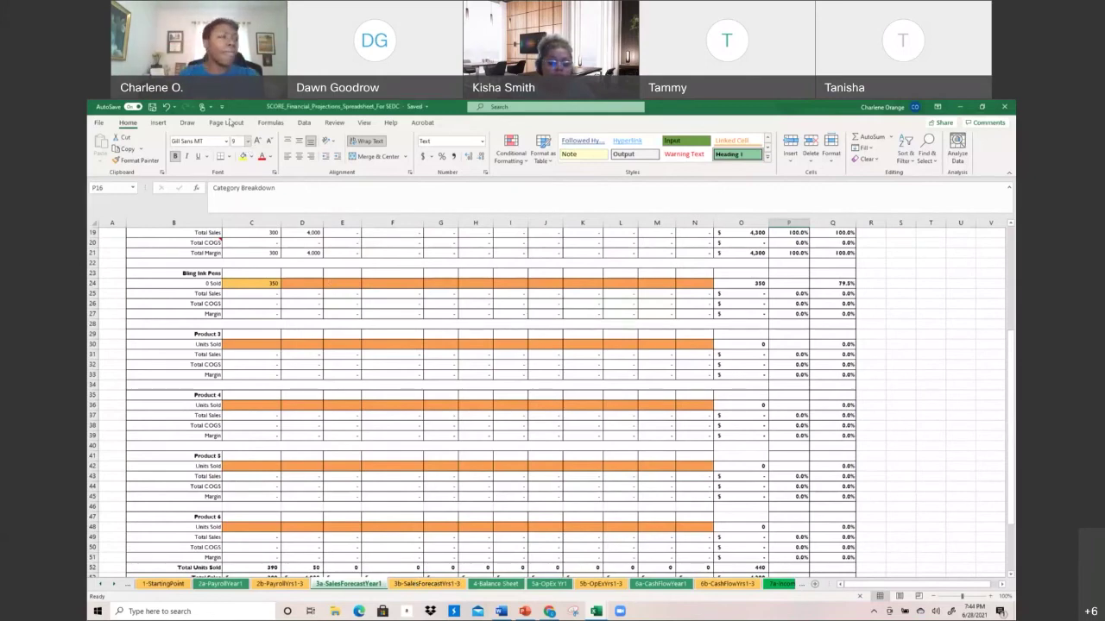
Undo three recent edits around Product 6, then view the 4-Balance Sheet depreciation assumptions
click(166, 108)
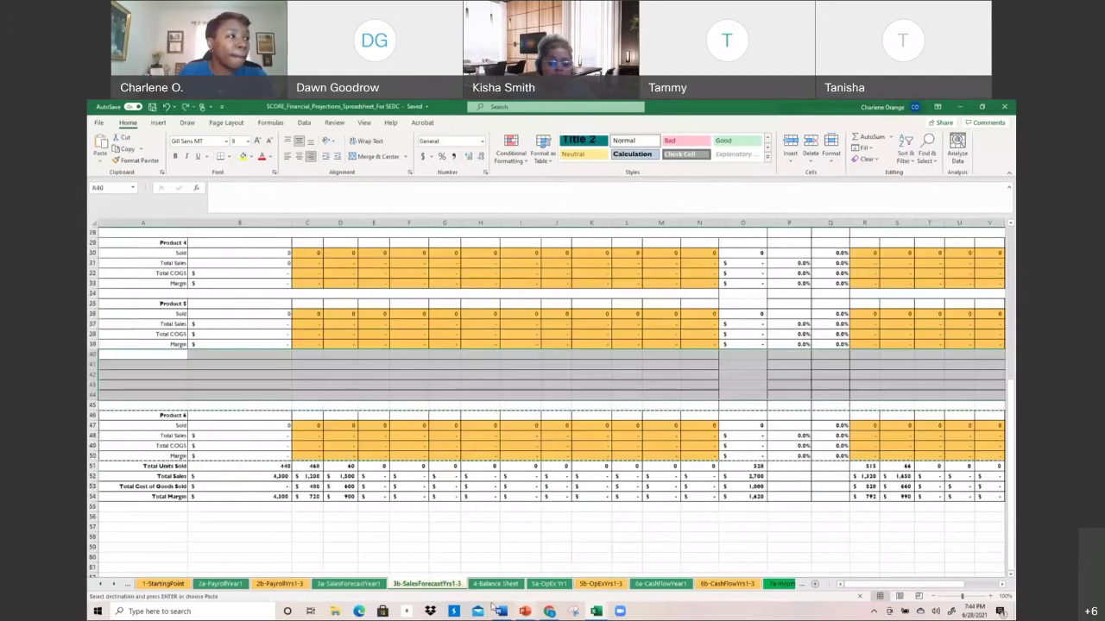
click(167, 108)
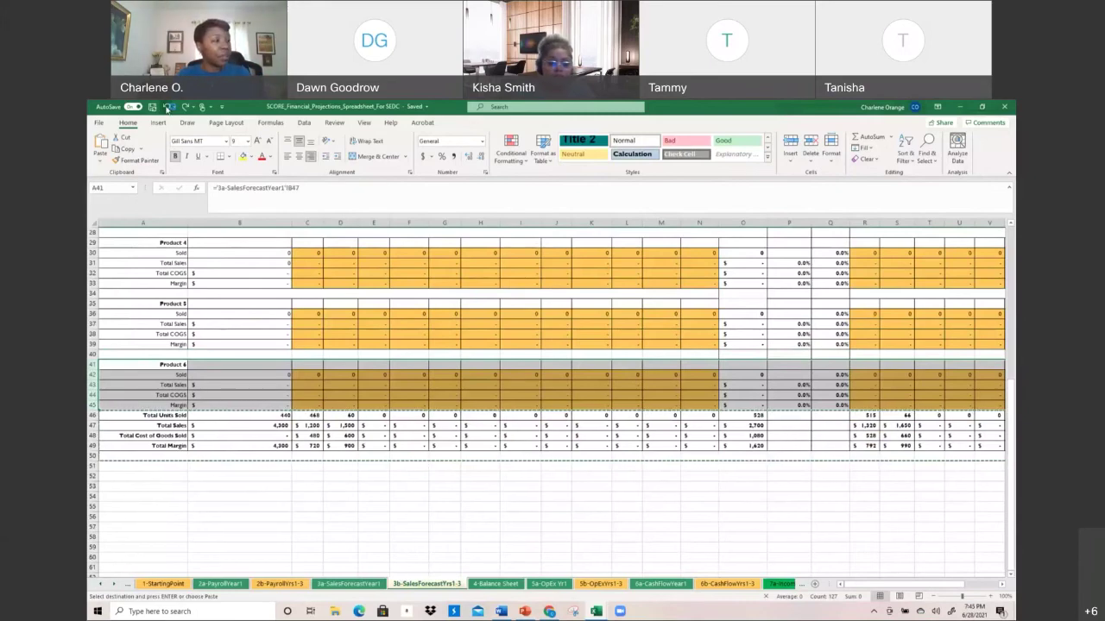
click(168, 107)
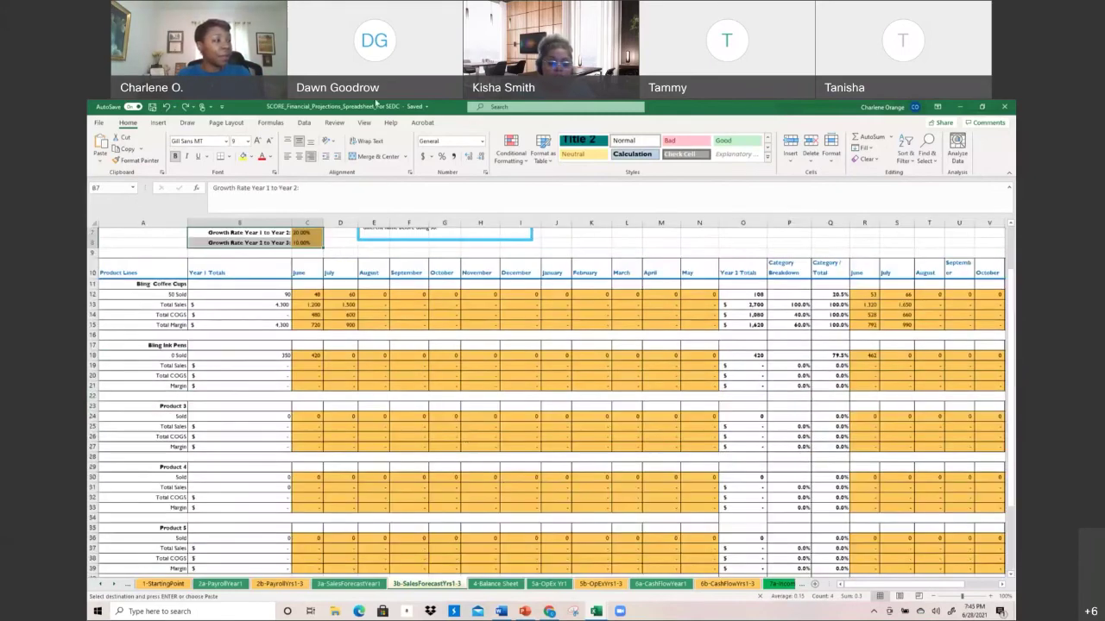
click(507, 584)
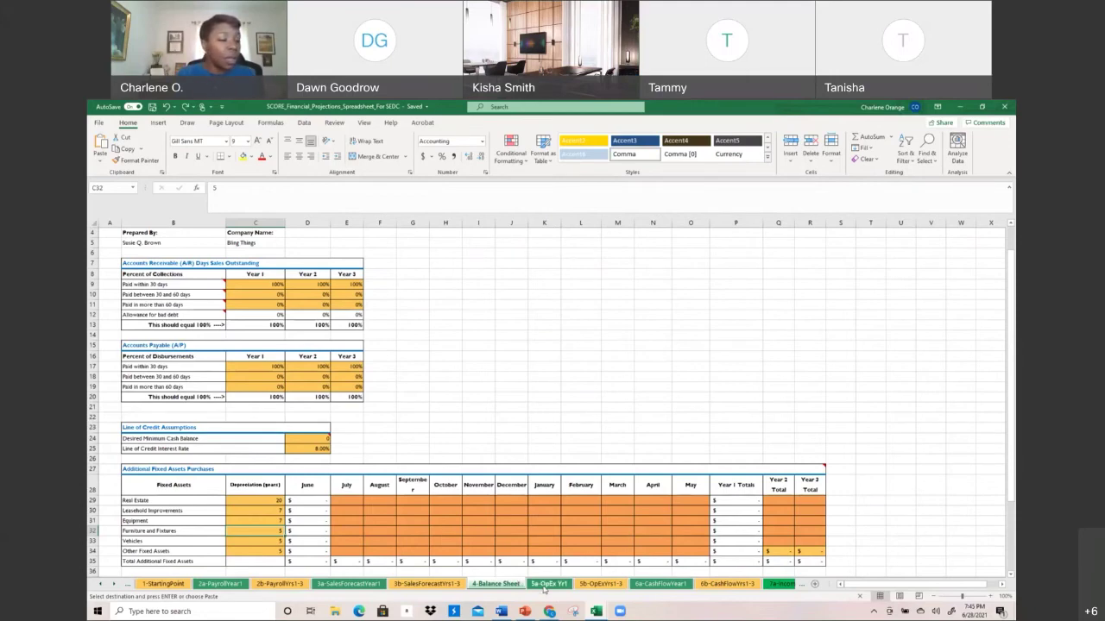
Open 5a-OpEx Yr1 and point out the Car and Truck Expenses row
click(544, 587)
scroll(542, 584, up, 4)
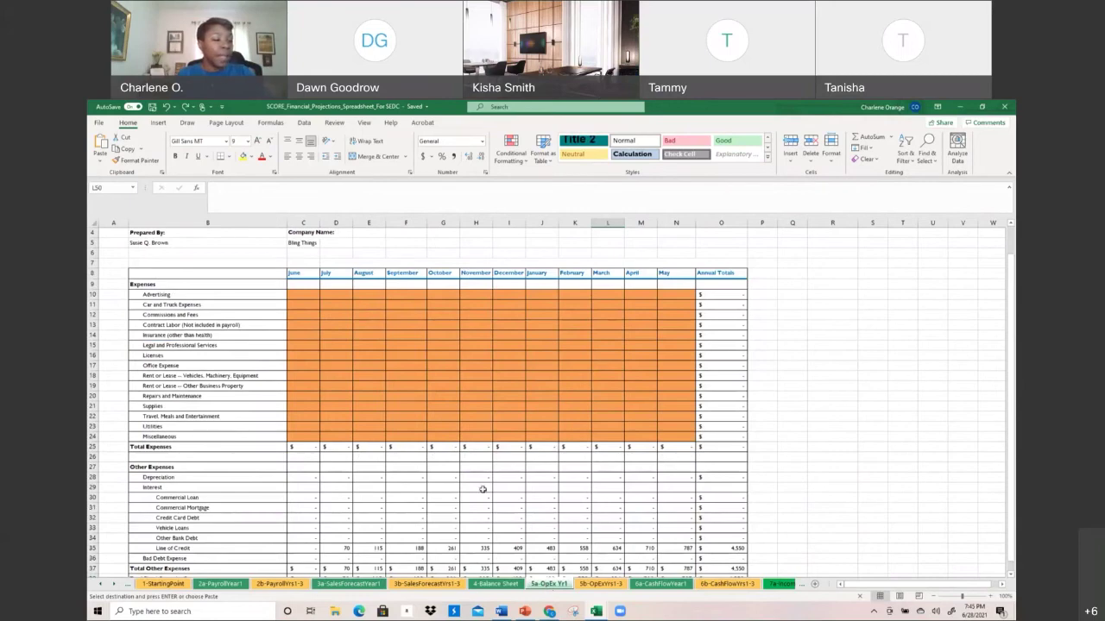
scroll(449, 485, down, 2)
scroll(448, 485, up, 3)
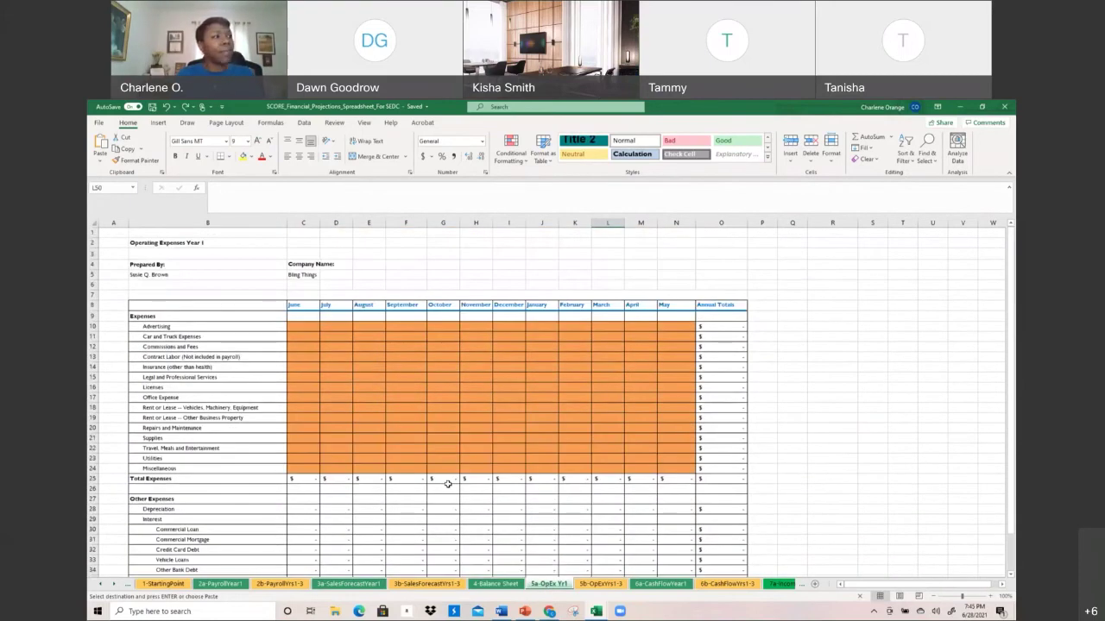
click(274, 333)
click(310, 316)
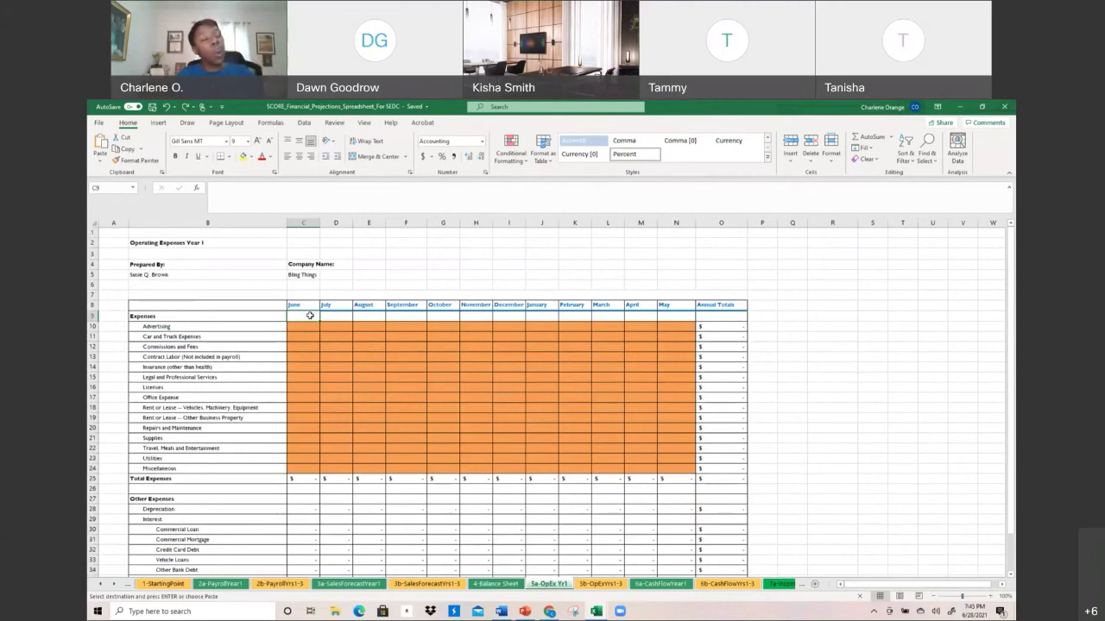
Highlight the Year 1 expense table, then the category list including Commissions and Contract Labor
mouse_move(178, 305)
mouse_down()
mouse_move(759, 395)
mouse_move(801, 470)
mouse_move(803, 512)
mouse_up()
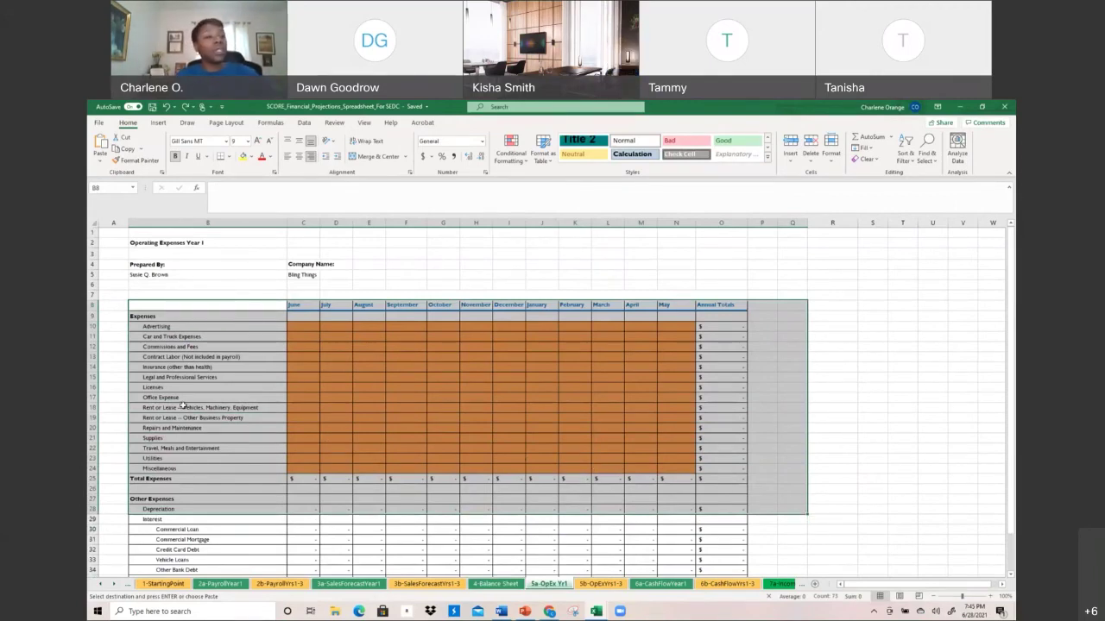
click(169, 328)
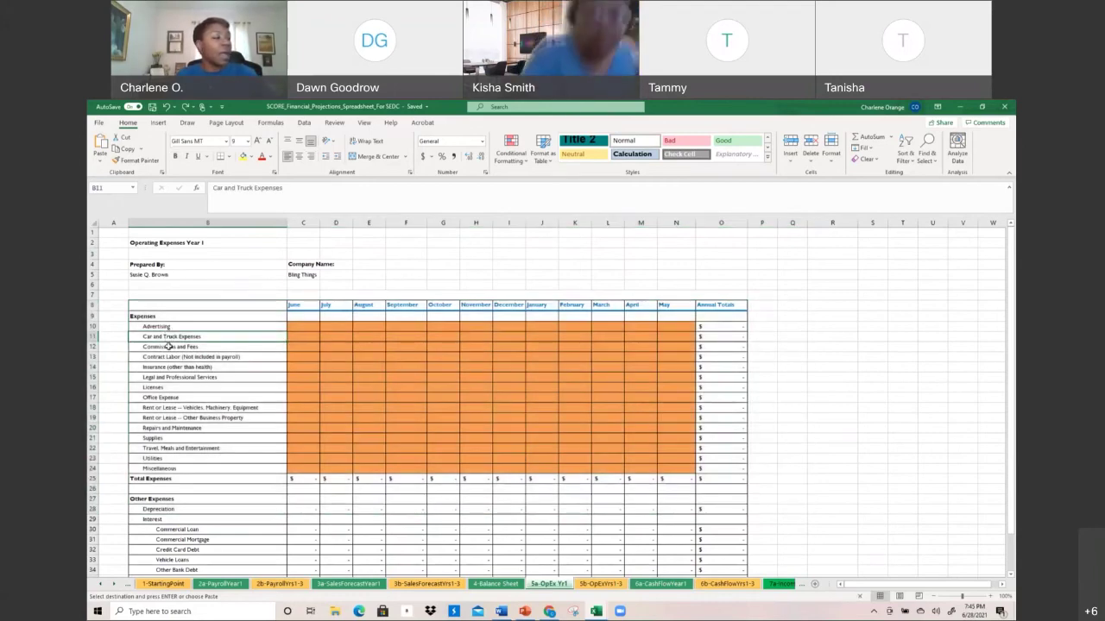
click(169, 346)
click(169, 357)
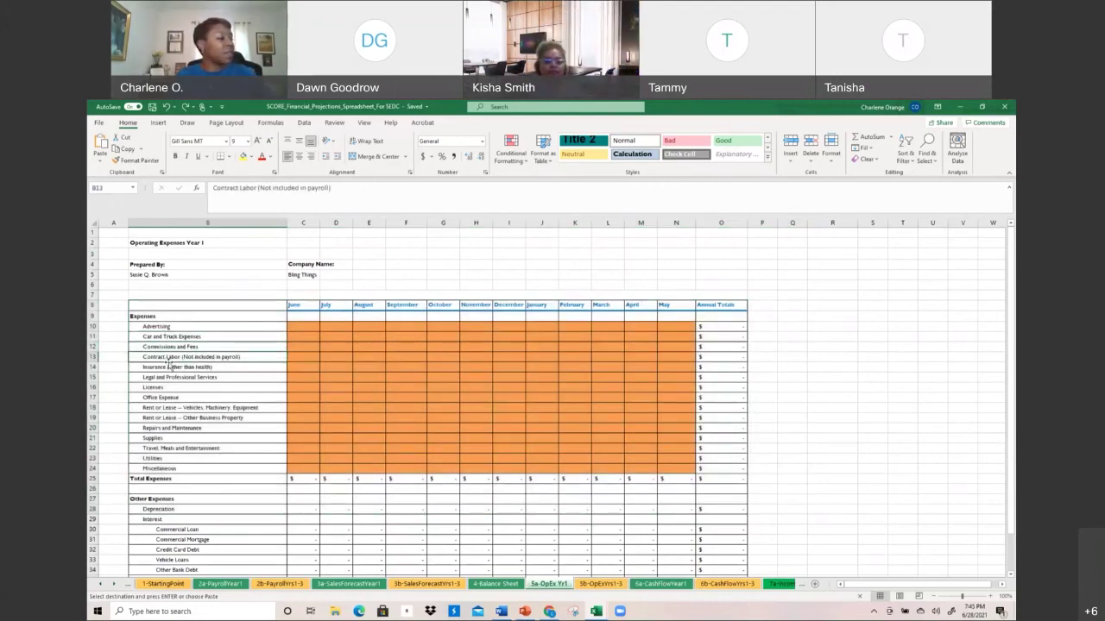
drag(164, 327, 172, 463)
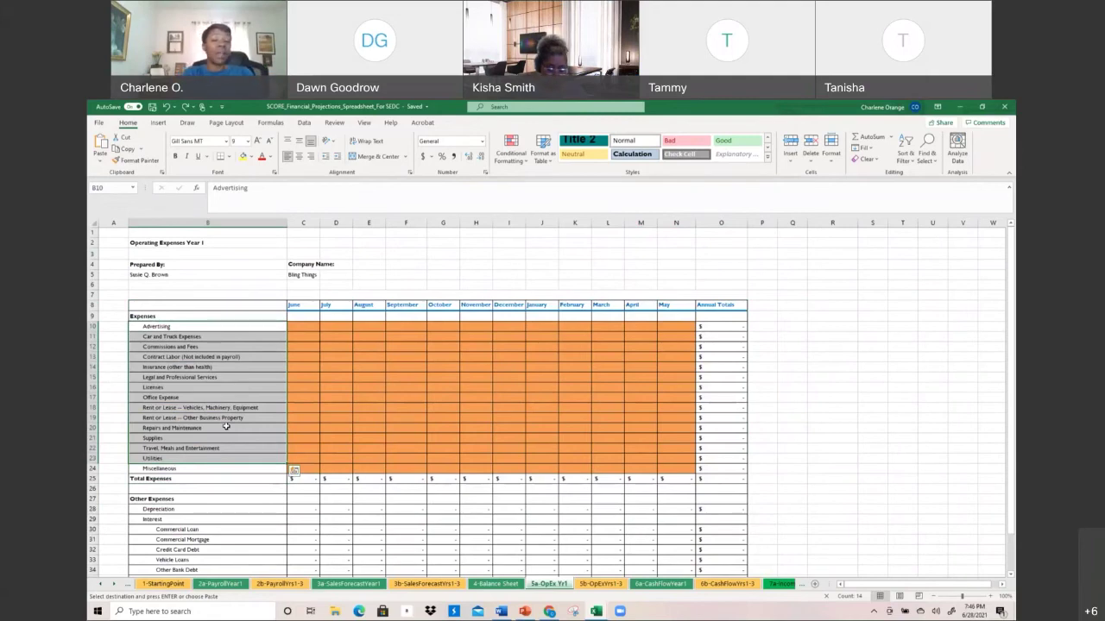
Enter June Advertising of 199 and Legal and Professional Services of 50
click(309, 333)
click(310, 328)
text(199)
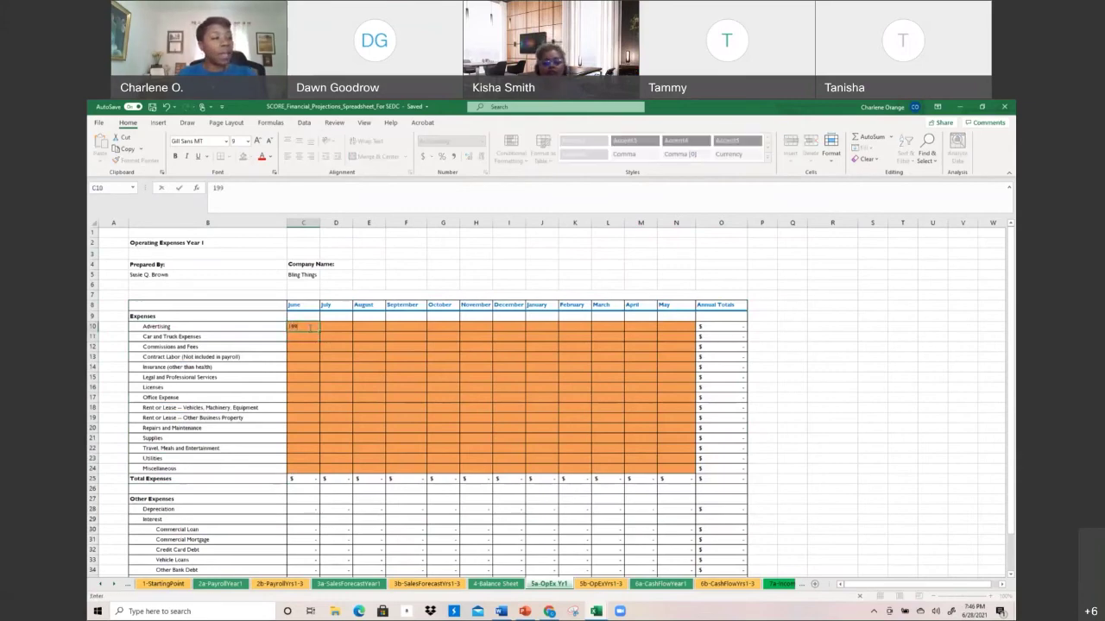
key(Return)
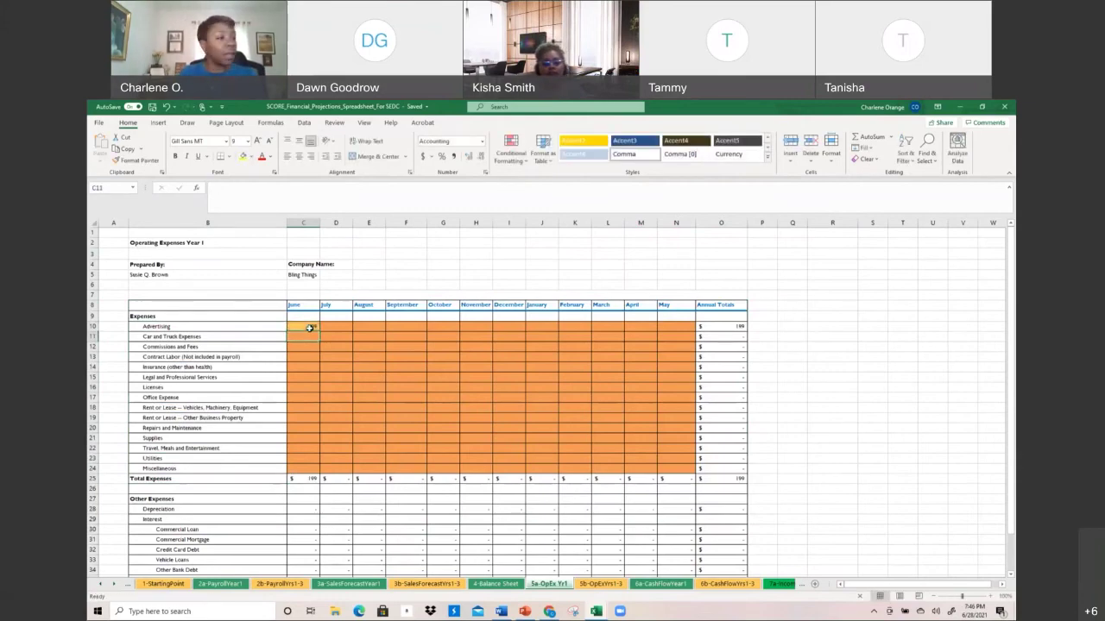
click(308, 371)
click(308, 382)
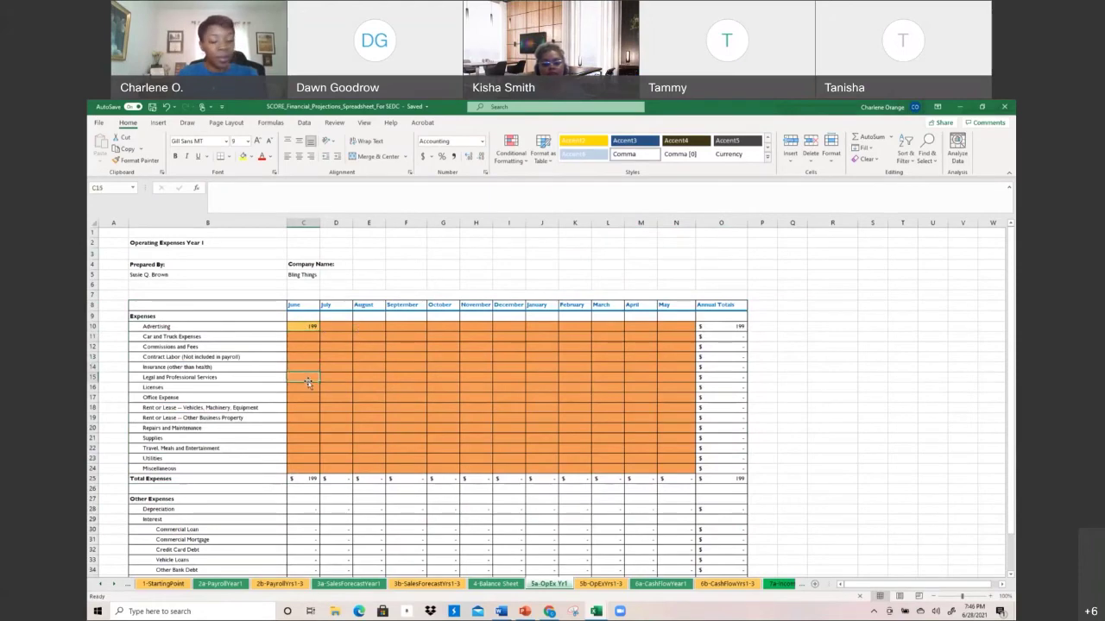
text(50)
key(Return)
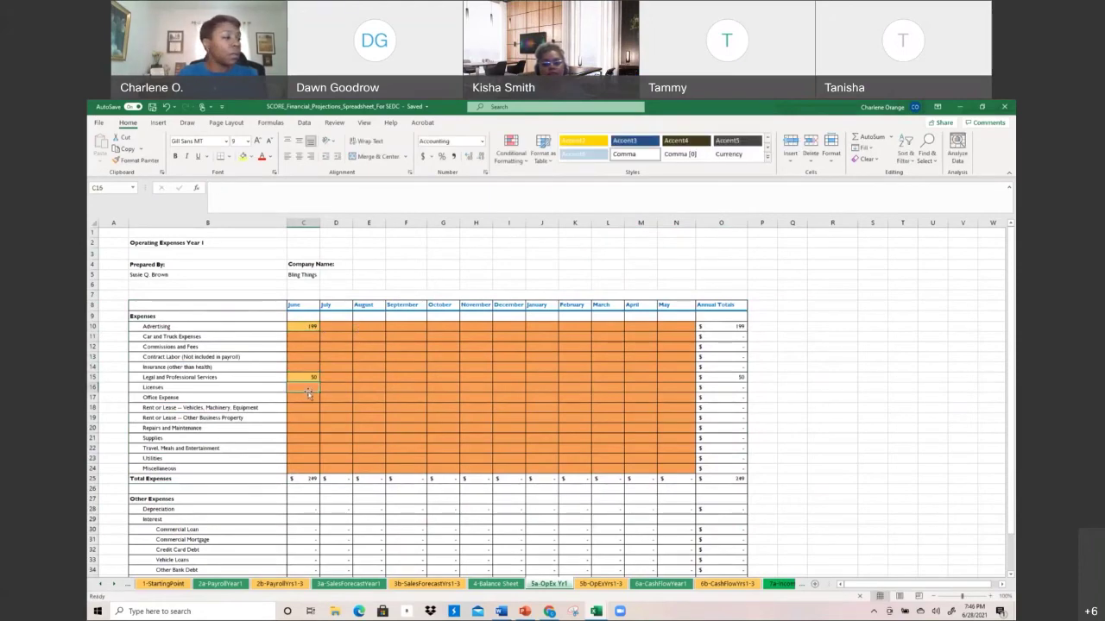
Enter June Office Expense of 30 and Supplies of 20
click(305, 402)
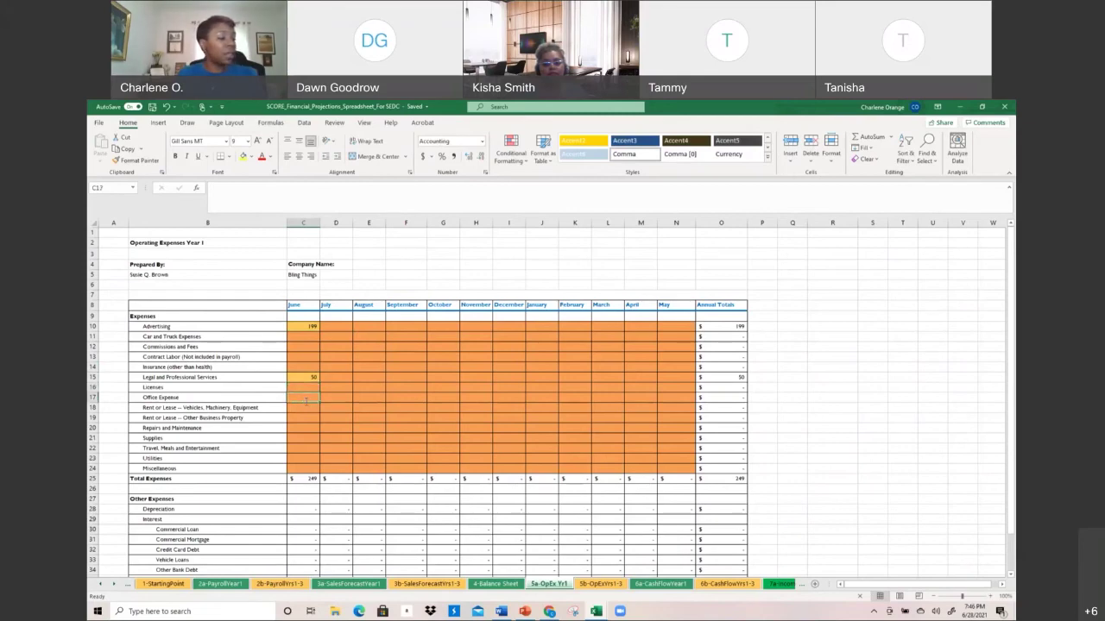
text(30)
key(Return)
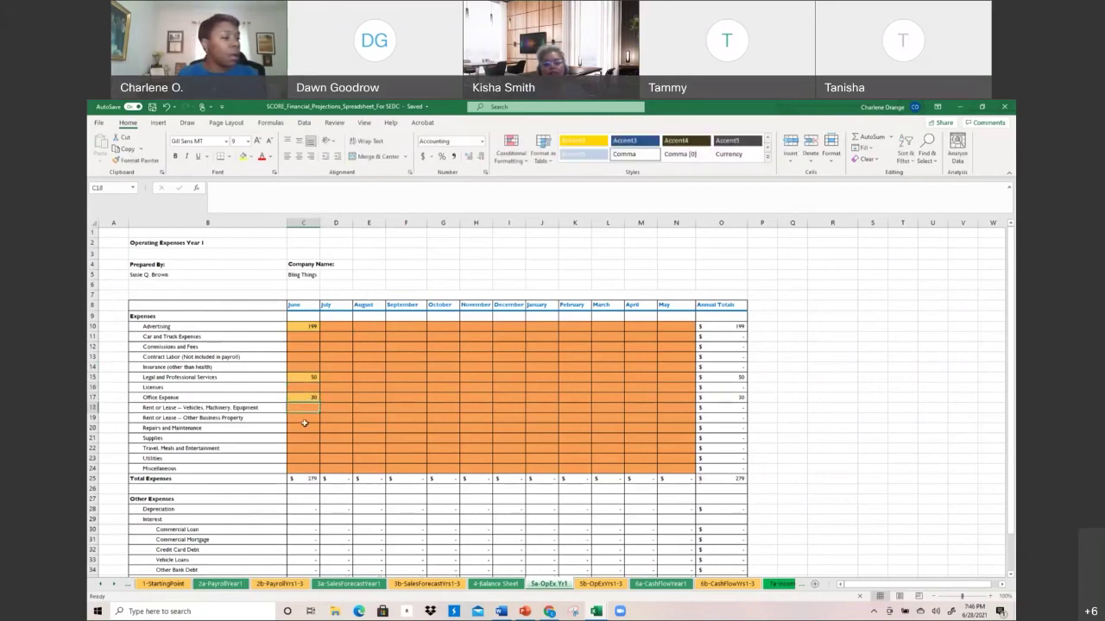
click(312, 437)
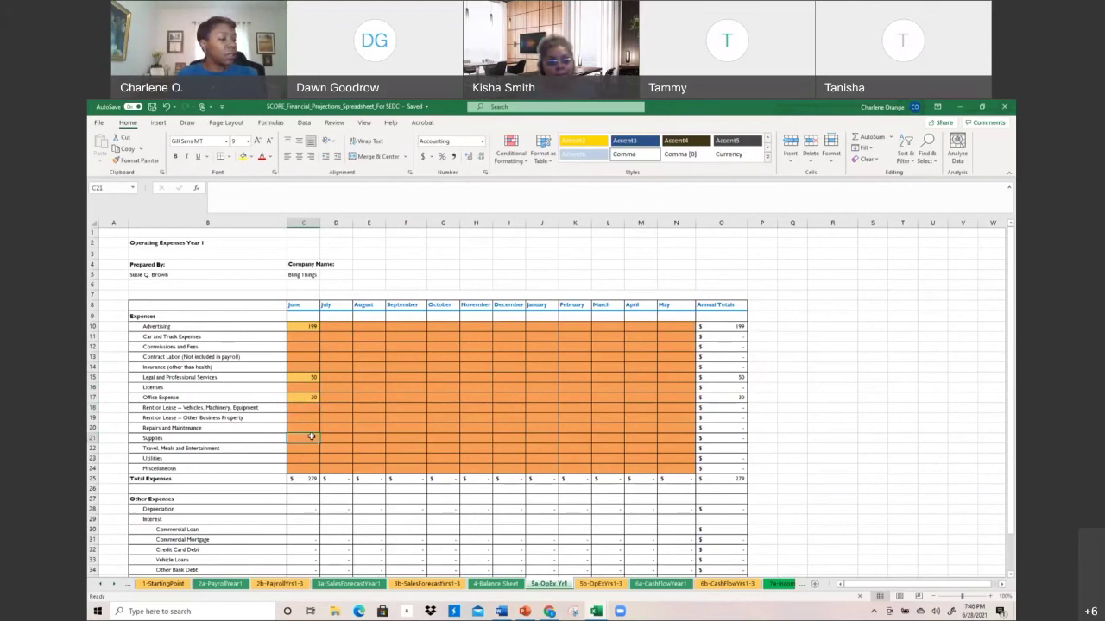
text(20)
key(Return)
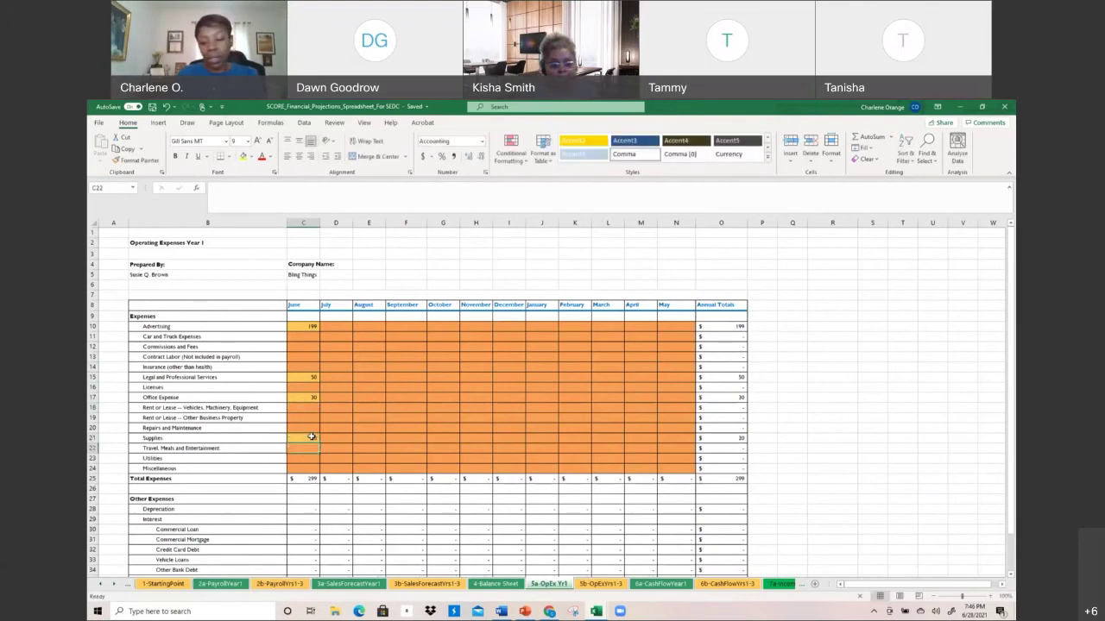
Check the June Total Expenses of 299 and the Advertising and Office Expense annual total formulas
click(293, 480)
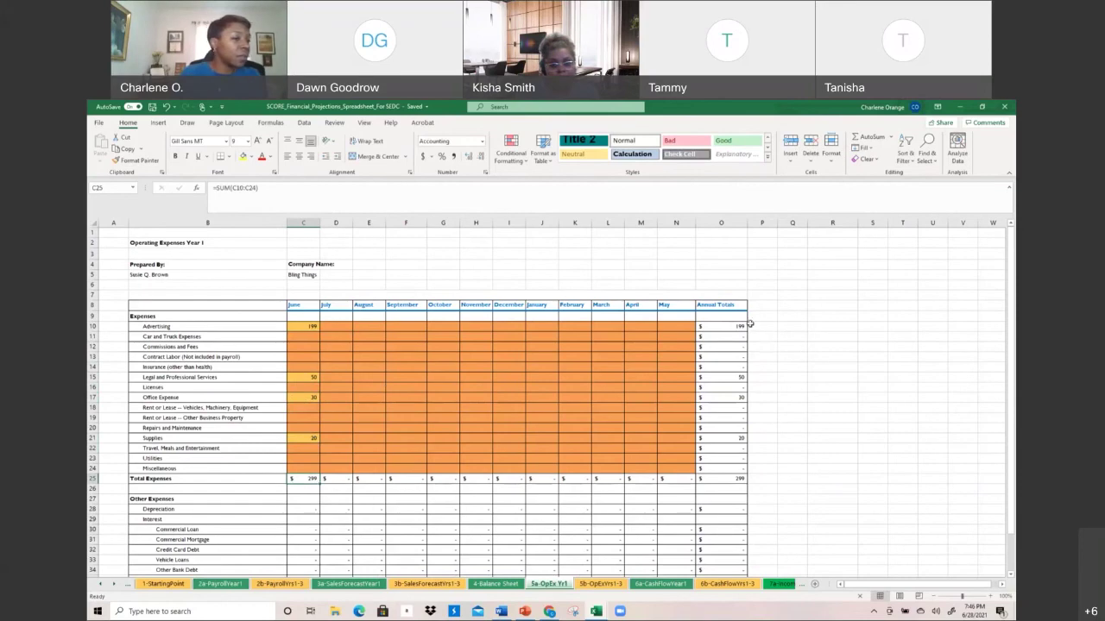
click(724, 325)
click(717, 397)
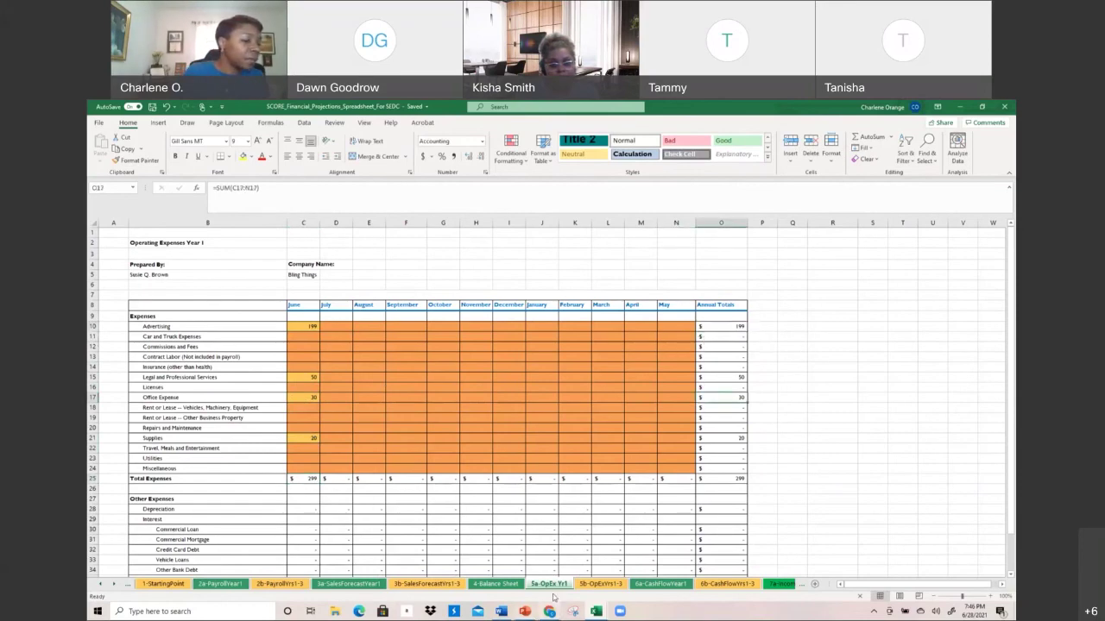
On 5b-OpExYrs1-3, review the 2021 expenses, Year 1-2 growth rates and the 3% Advertising 2022 projection
click(596, 585)
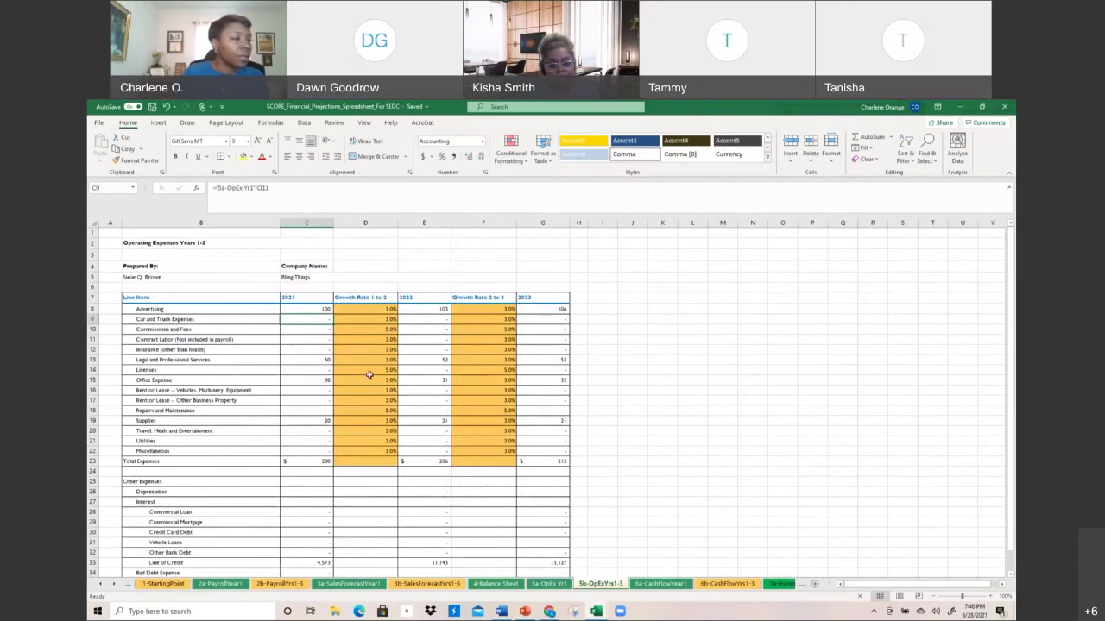
drag(288, 298, 299, 469)
drag(370, 312, 360, 465)
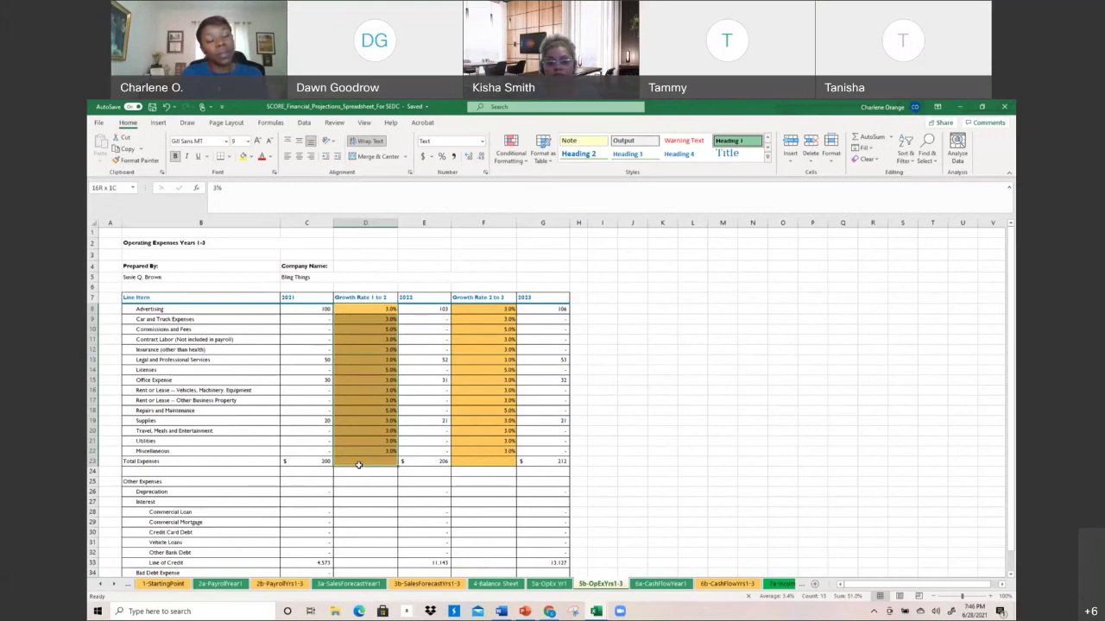
drag(359, 465, 359, 466)
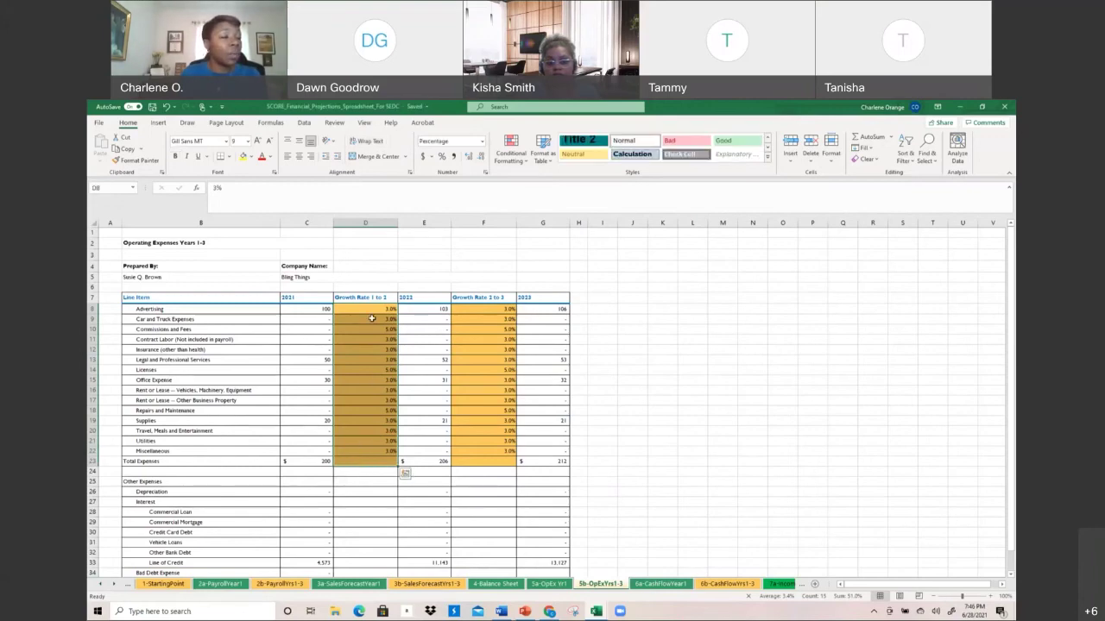
drag(370, 313, 369, 450)
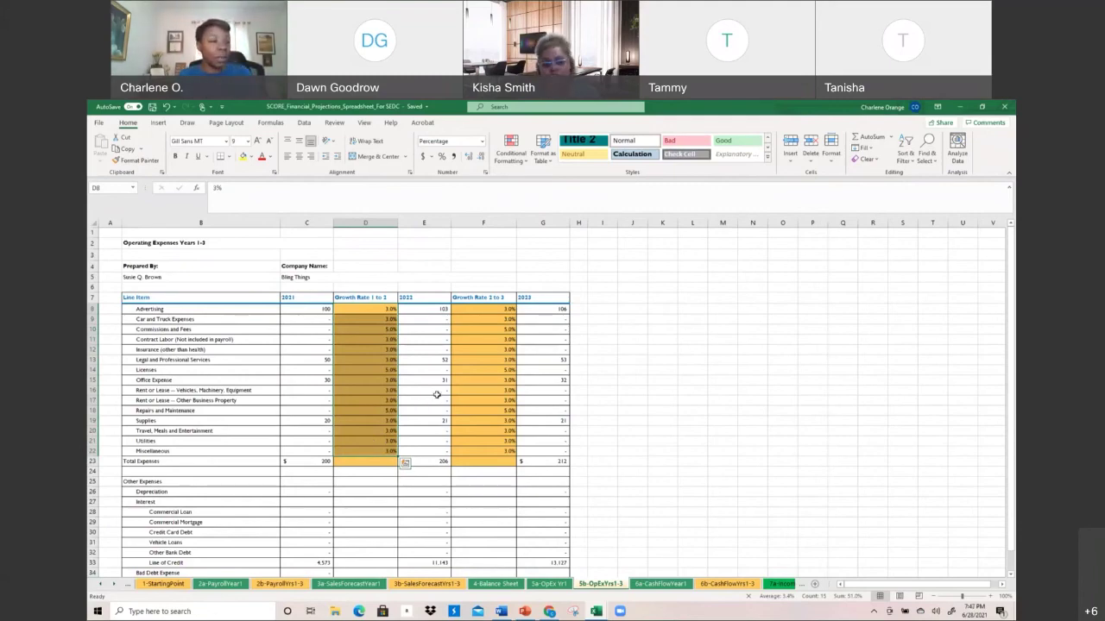
click(391, 352)
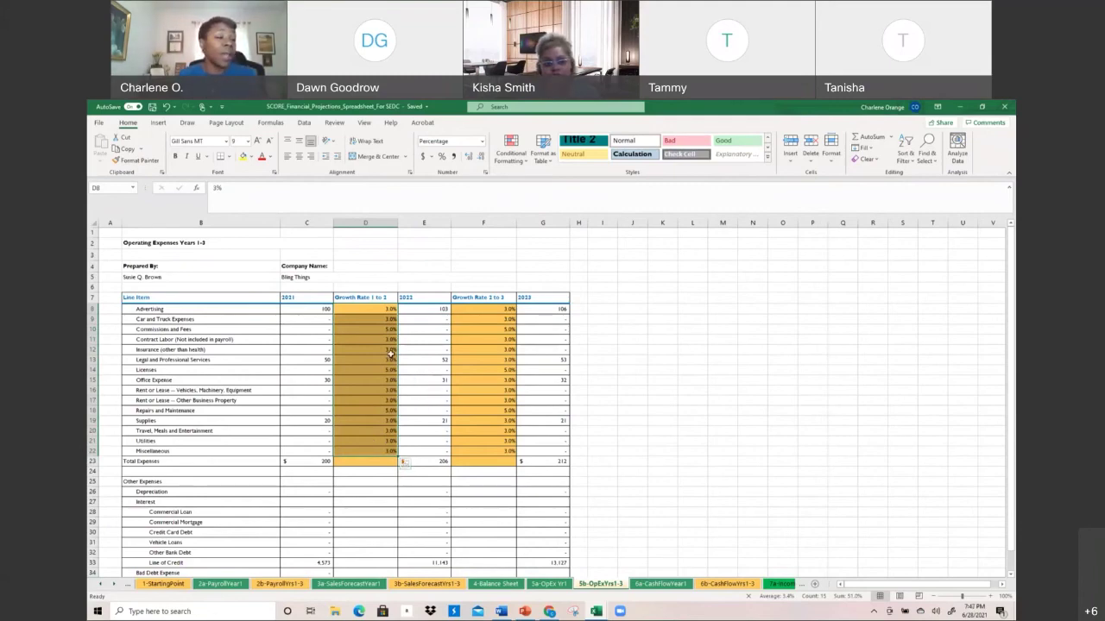
click(430, 309)
drag(430, 309, 423, 471)
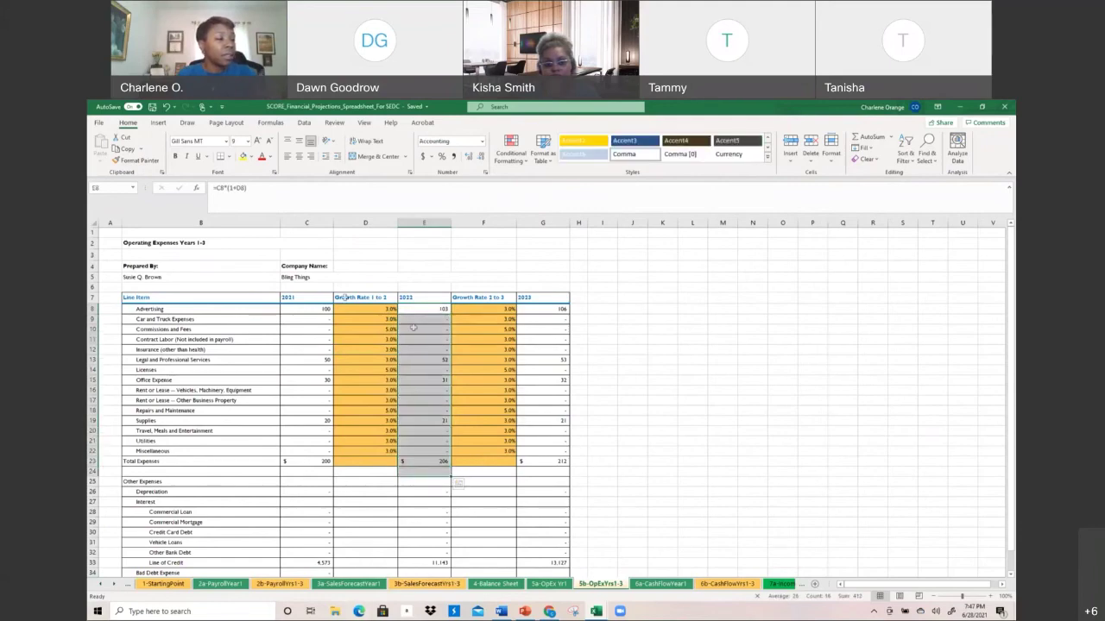
click(365, 311)
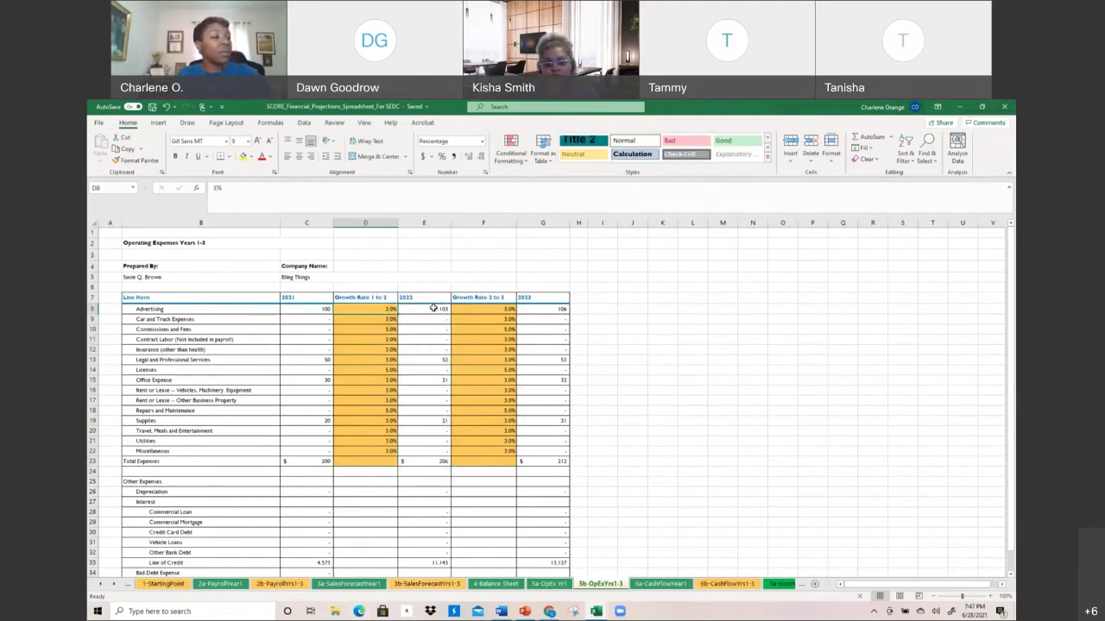
click(433, 308)
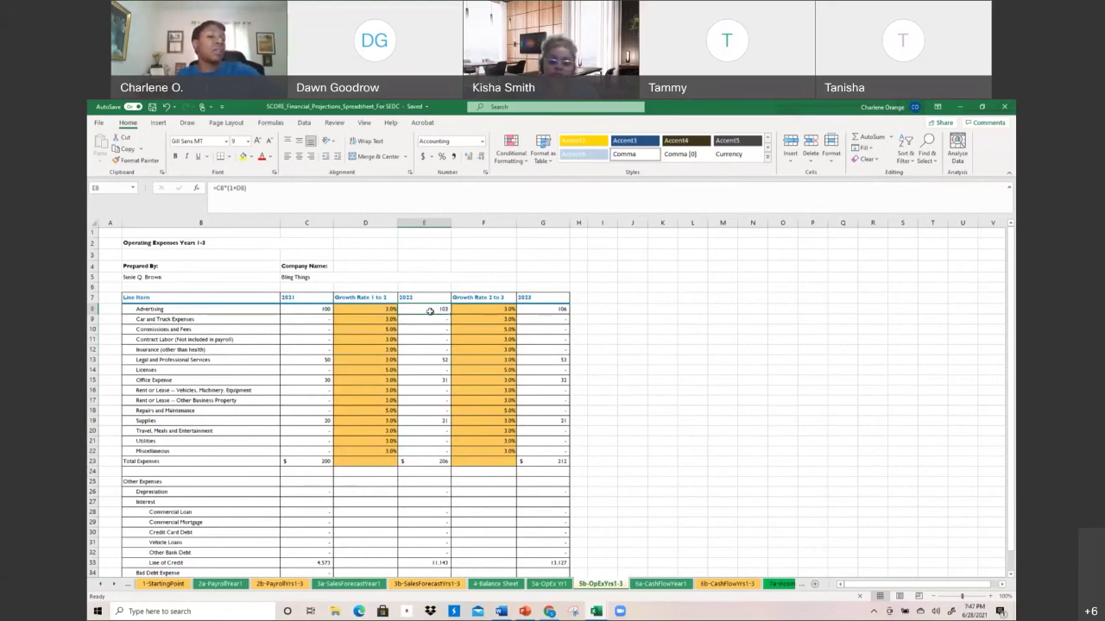
click(321, 311)
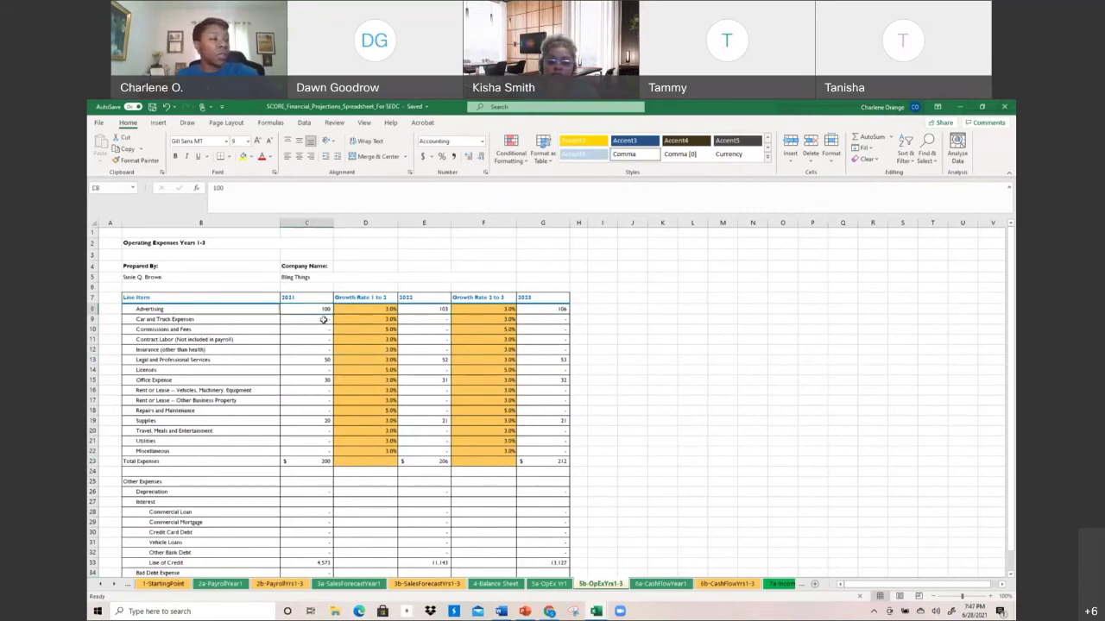
Flip between 5a-OpEx Yr1 and 5b-OpExYrs1-3, ending on the 6a-CashFlowYear1 sheet
click(565, 584)
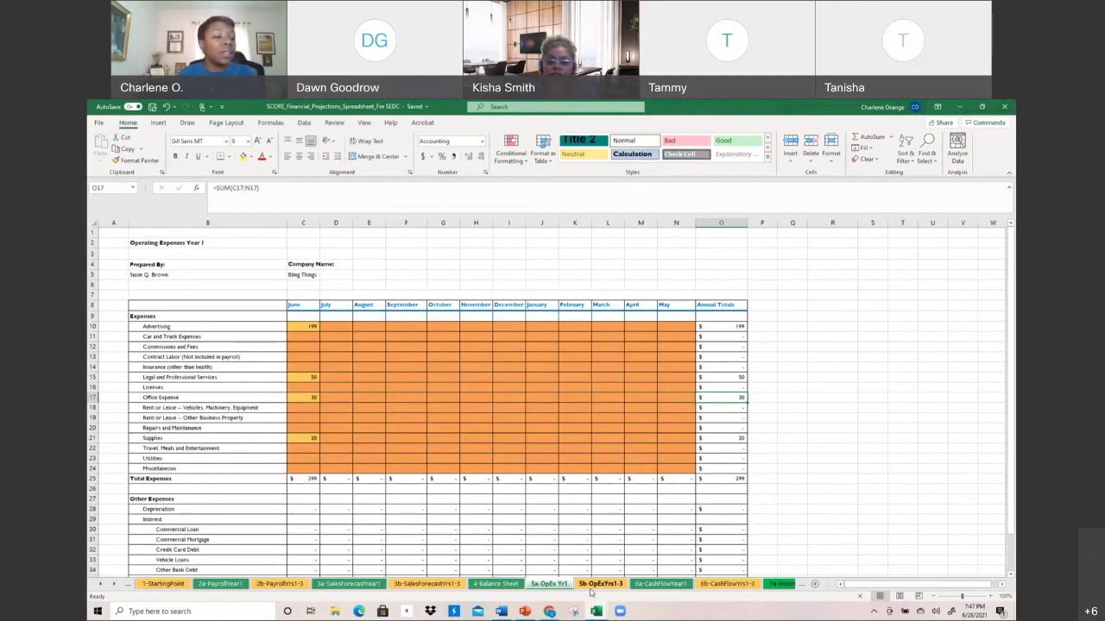
click(591, 591)
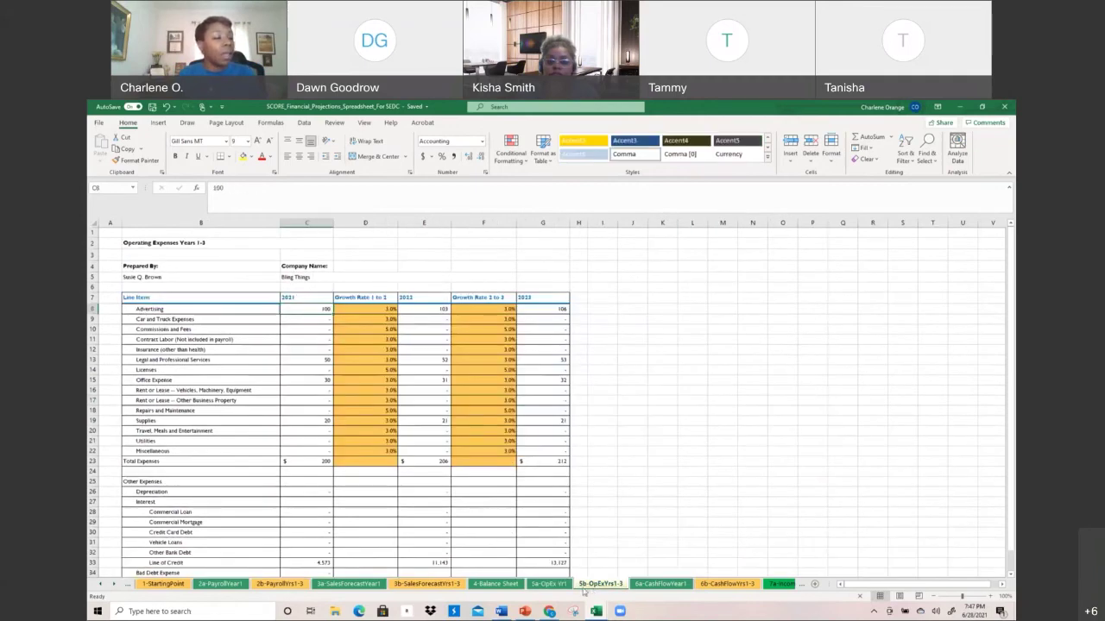
click(568, 589)
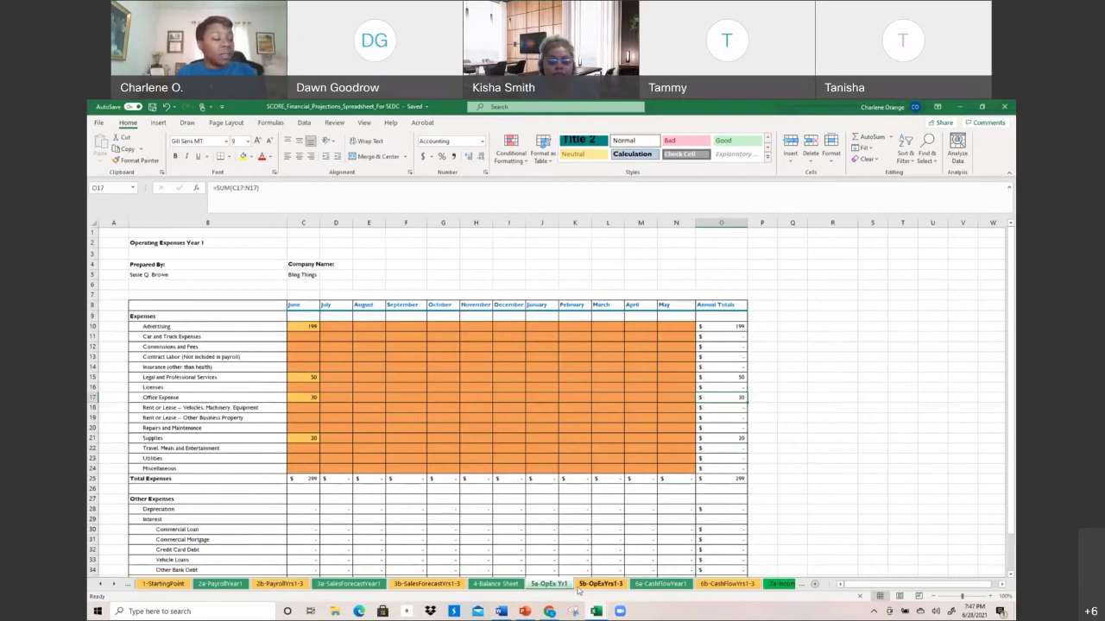
click(601, 584)
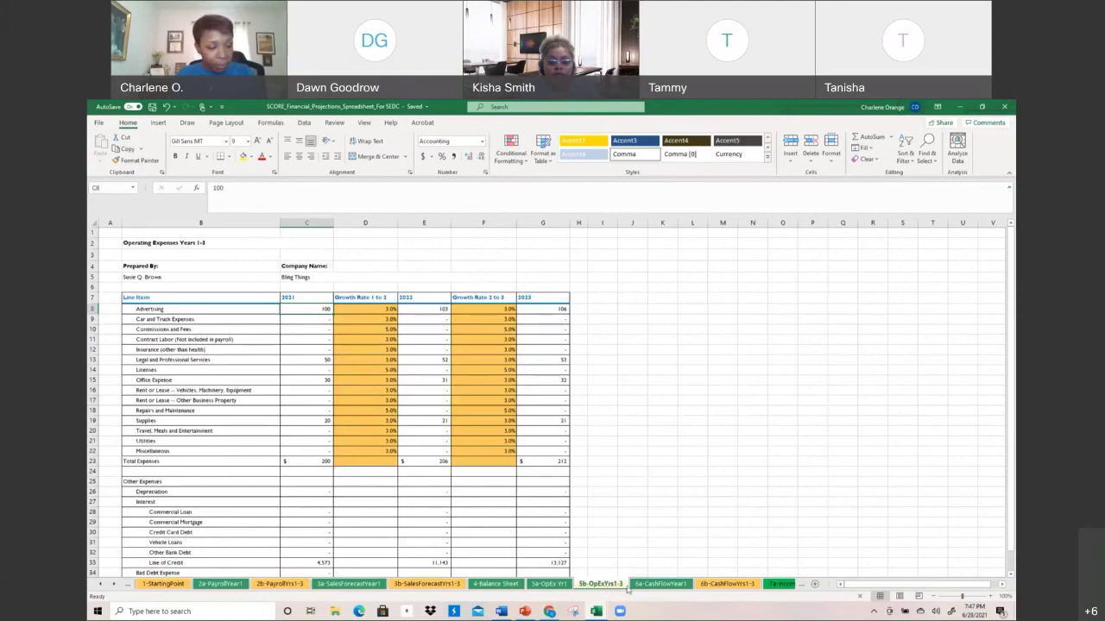
click(658, 584)
scroll(657, 588, up, 4)
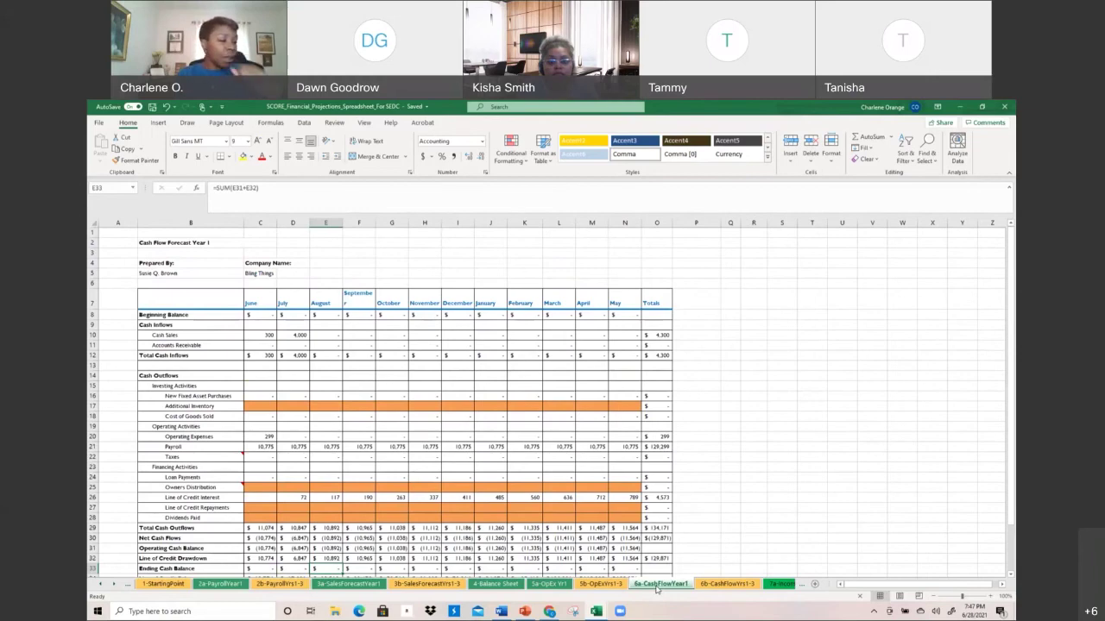
Enter 5000 as the June beginning balance in C8
click(181, 333)
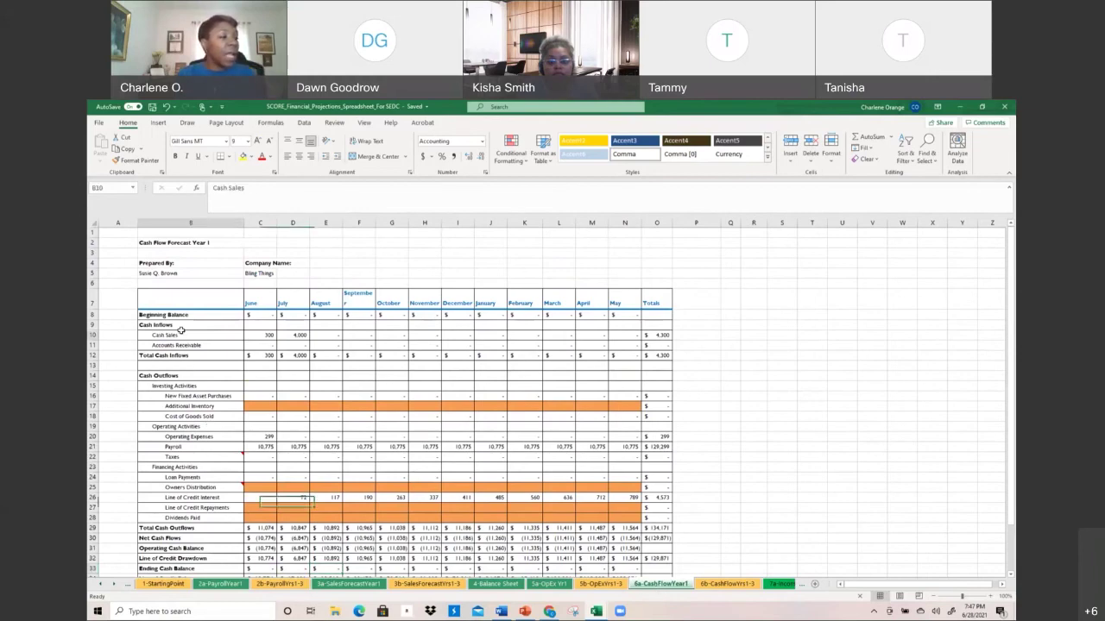
click(263, 314)
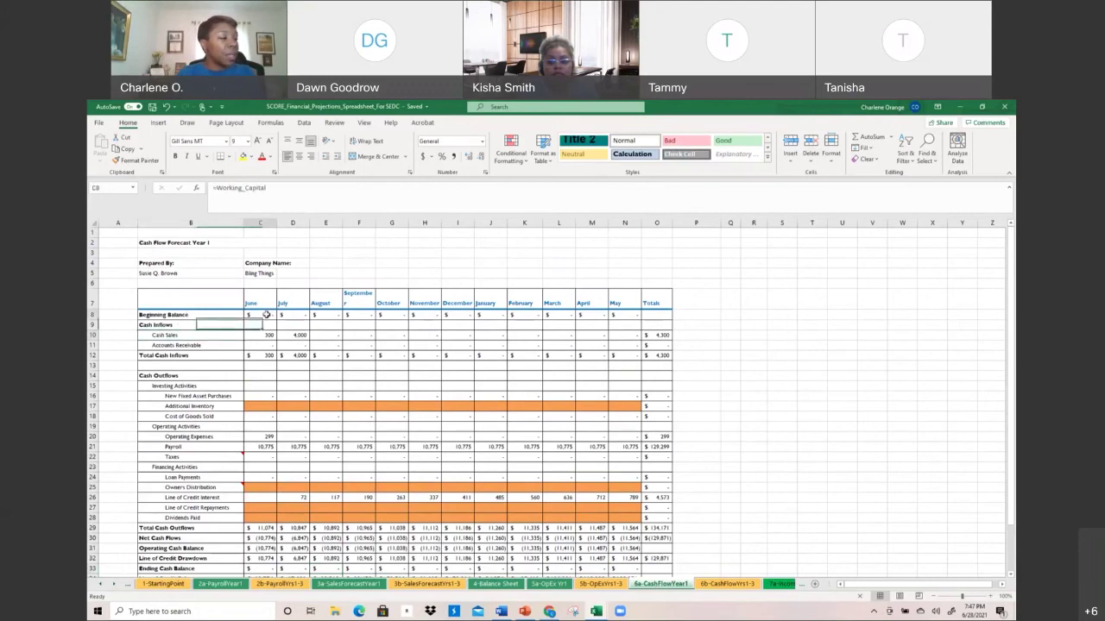
text(5000)
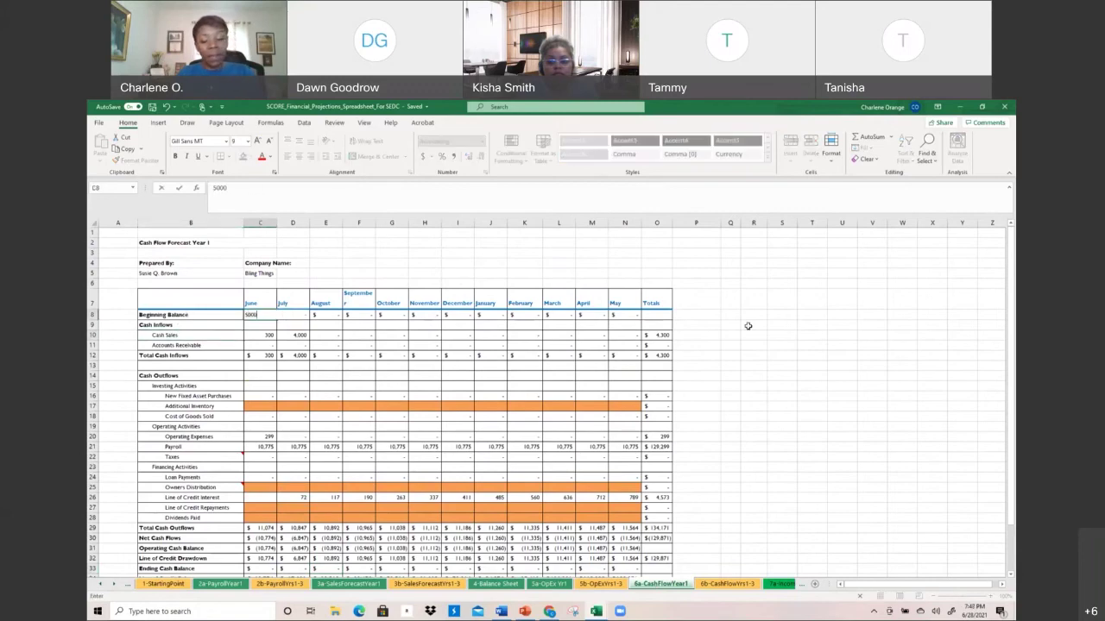
key(Return)
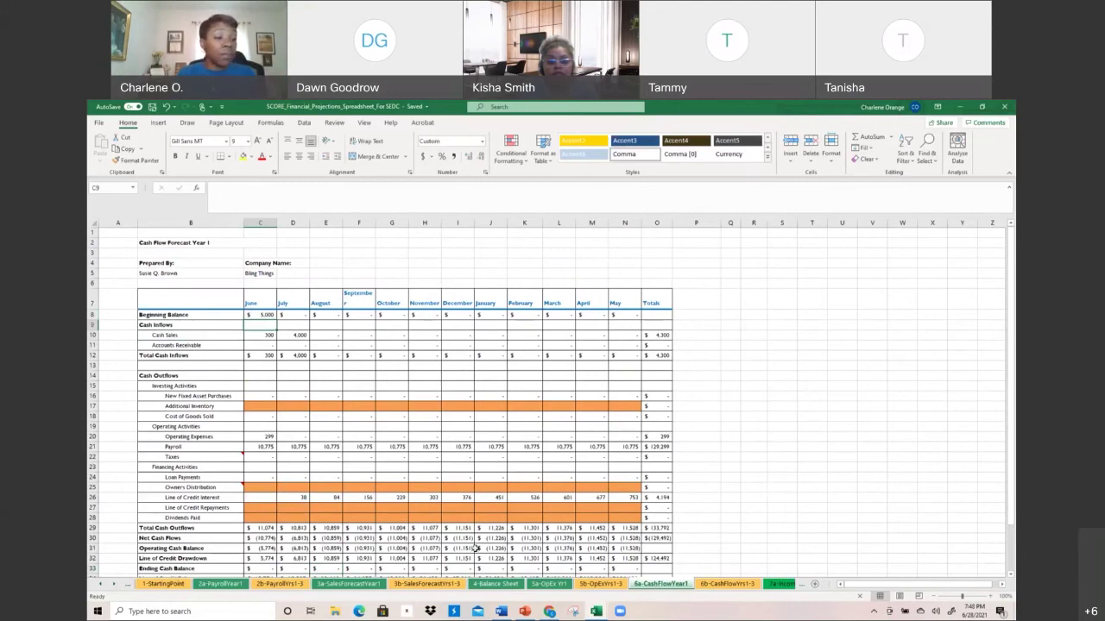
Check the recalculated June total cash outflows, cash balance rows and 10,775 payroll in C21
scroll(476, 549, down, 3)
click(263, 426)
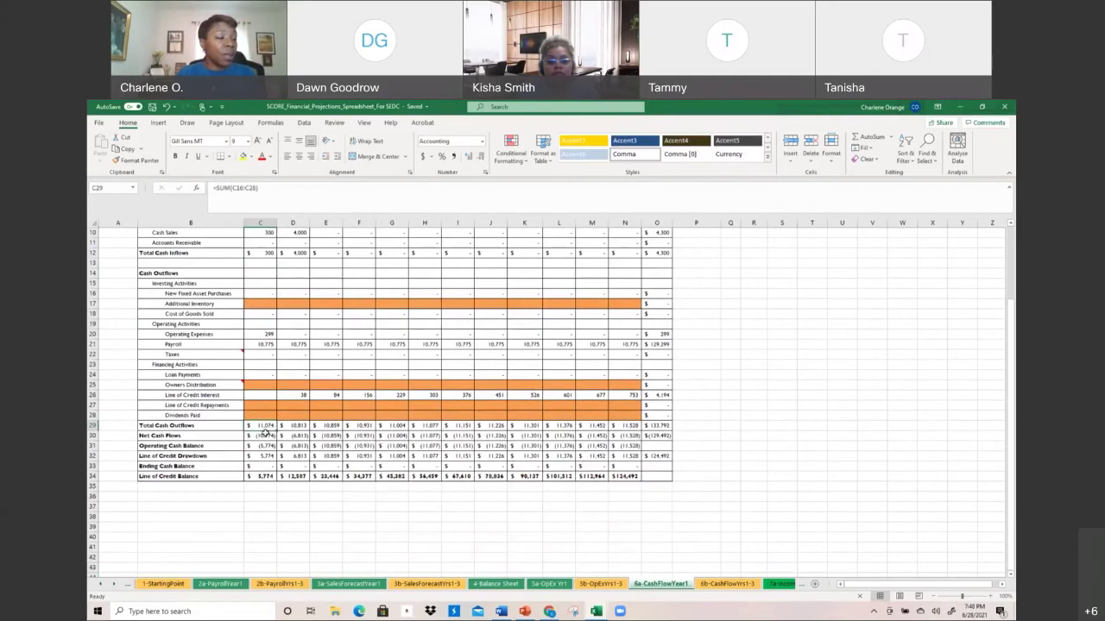
click(195, 435)
key(Down)
key(Down)
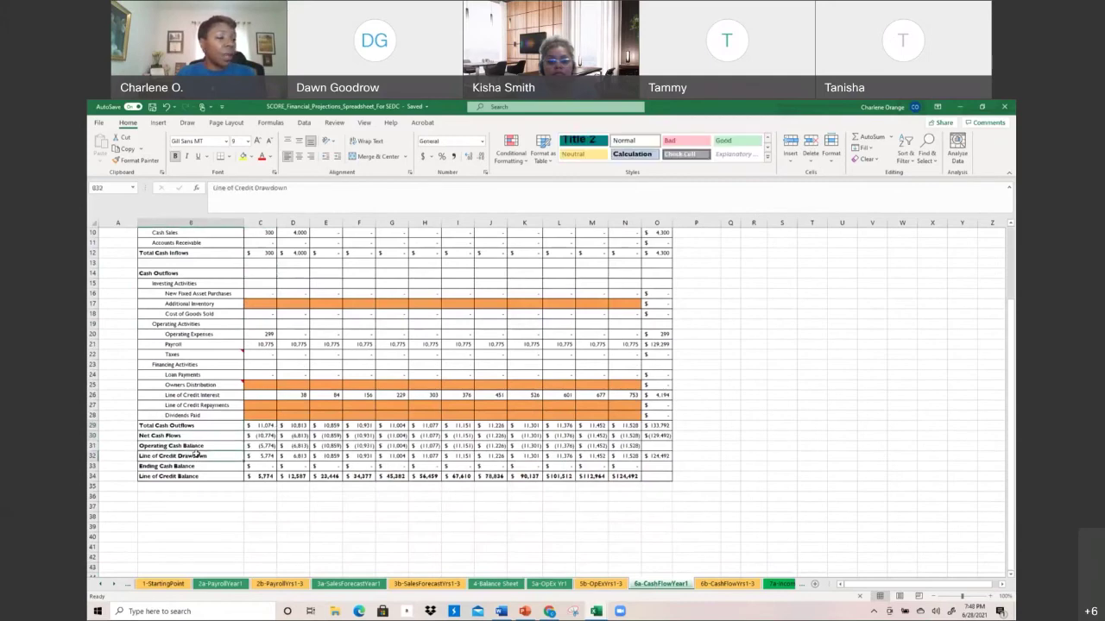
scroll(285, 445, up, 3)
click(269, 443)
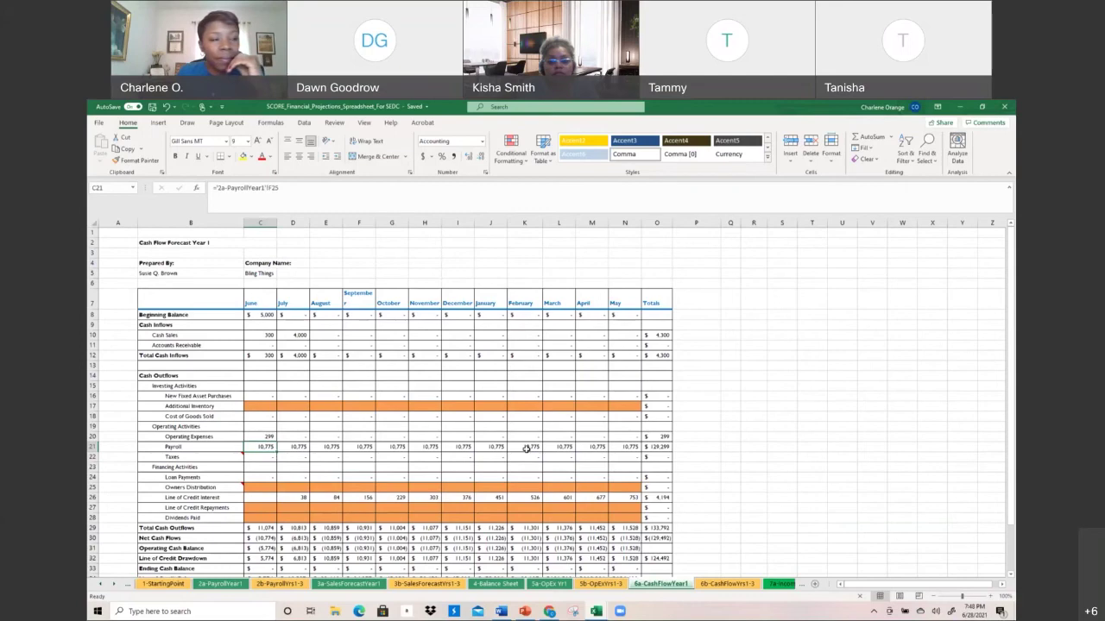
click(261, 315)
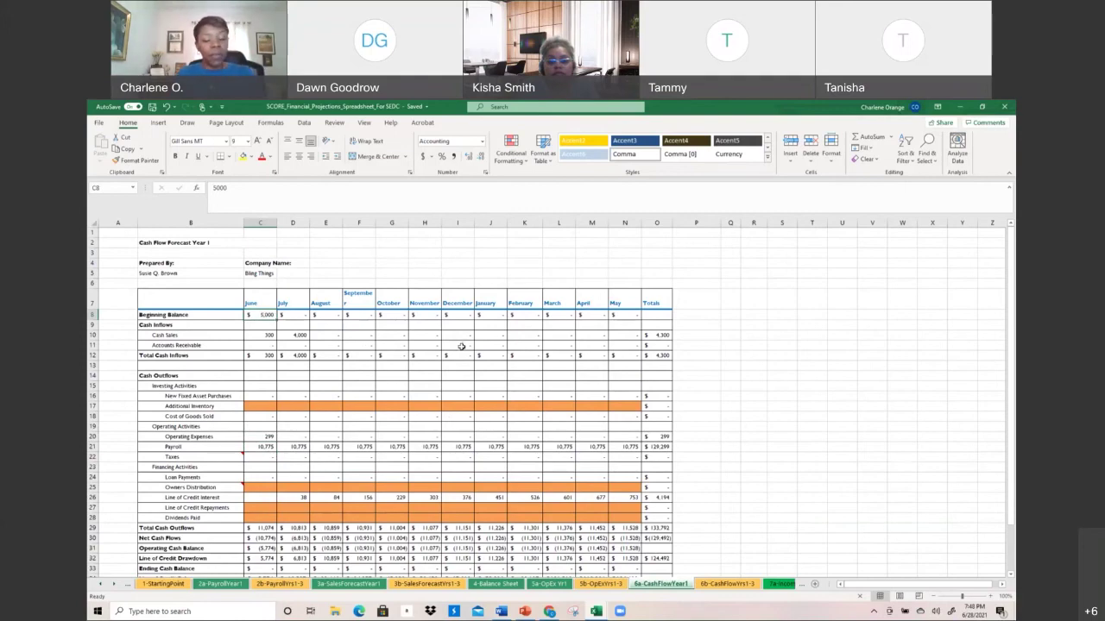
Change the June beginning balance in C8 to 4000 and add a note to that cell
text(4000)
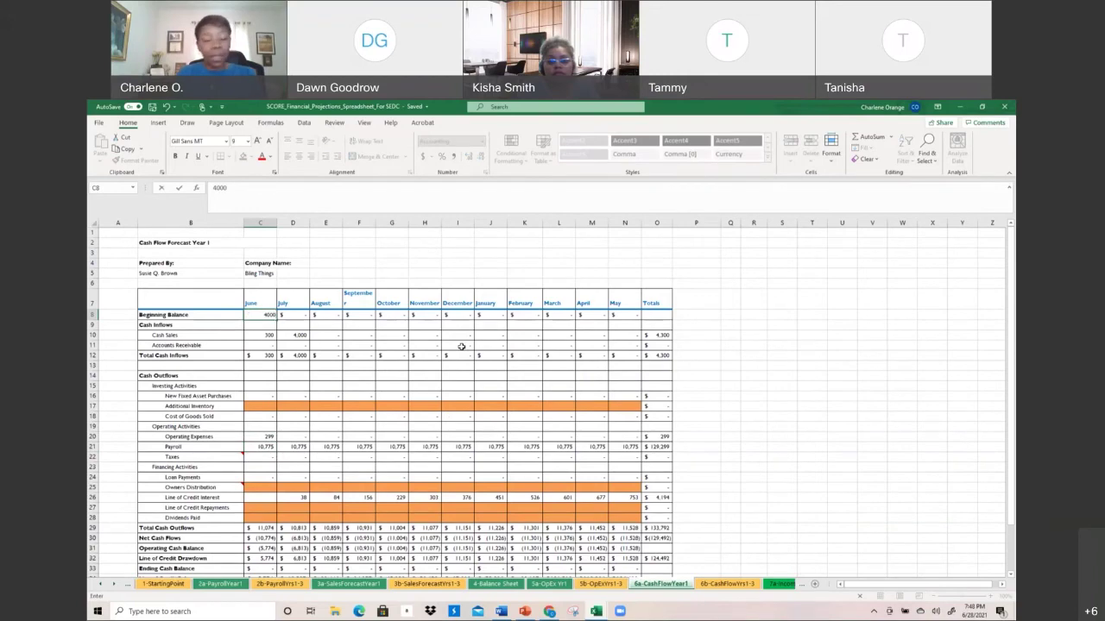
key(Return)
click(271, 316)
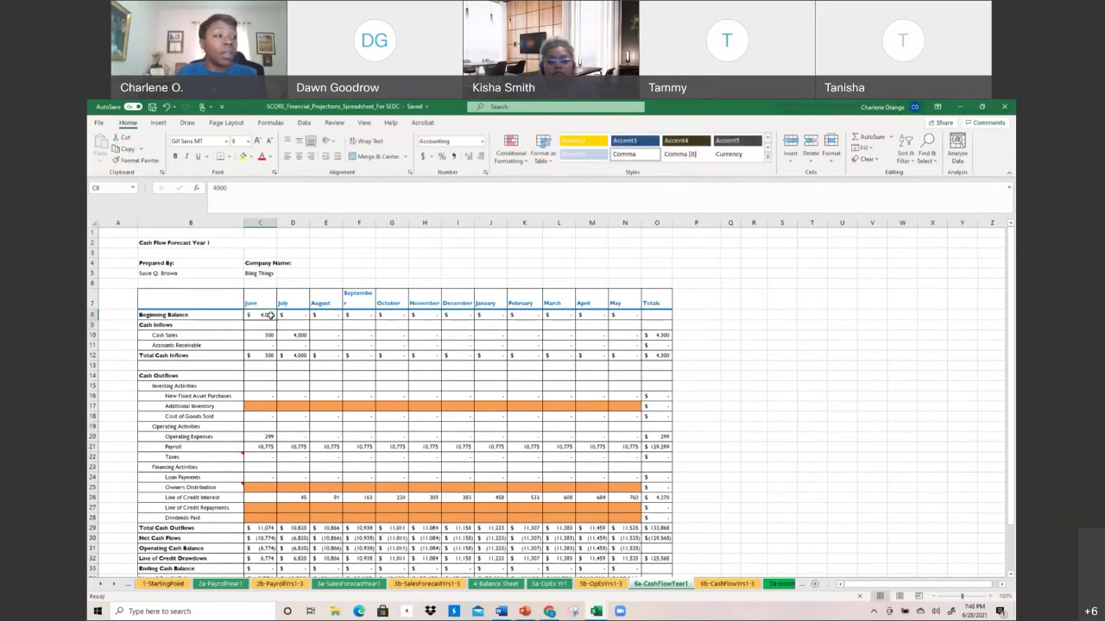
right_click(271, 316)
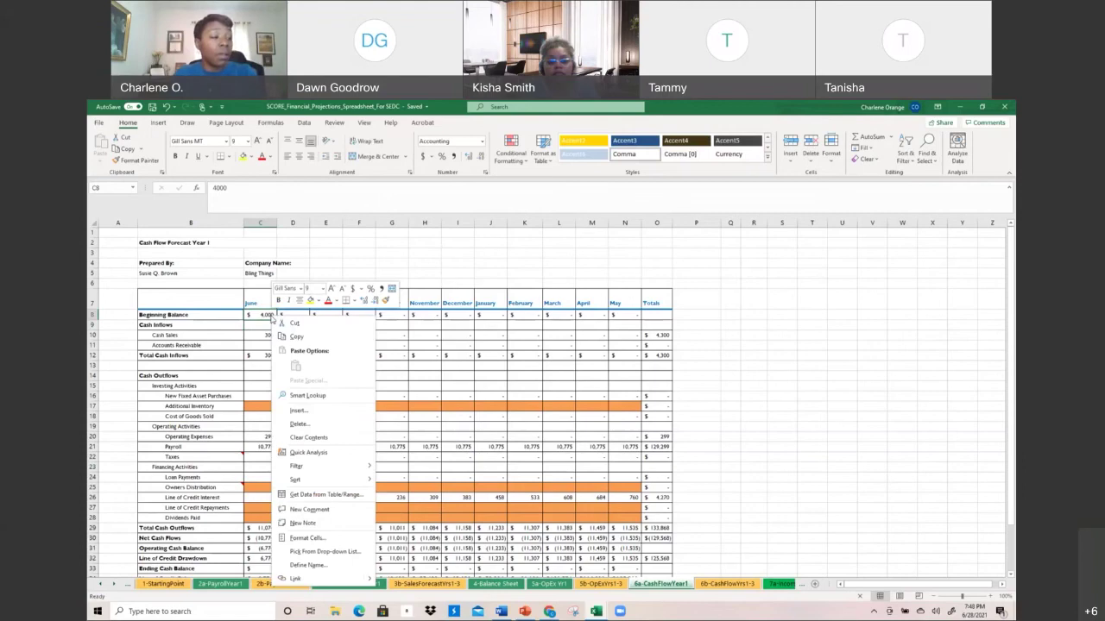
click(340, 530)
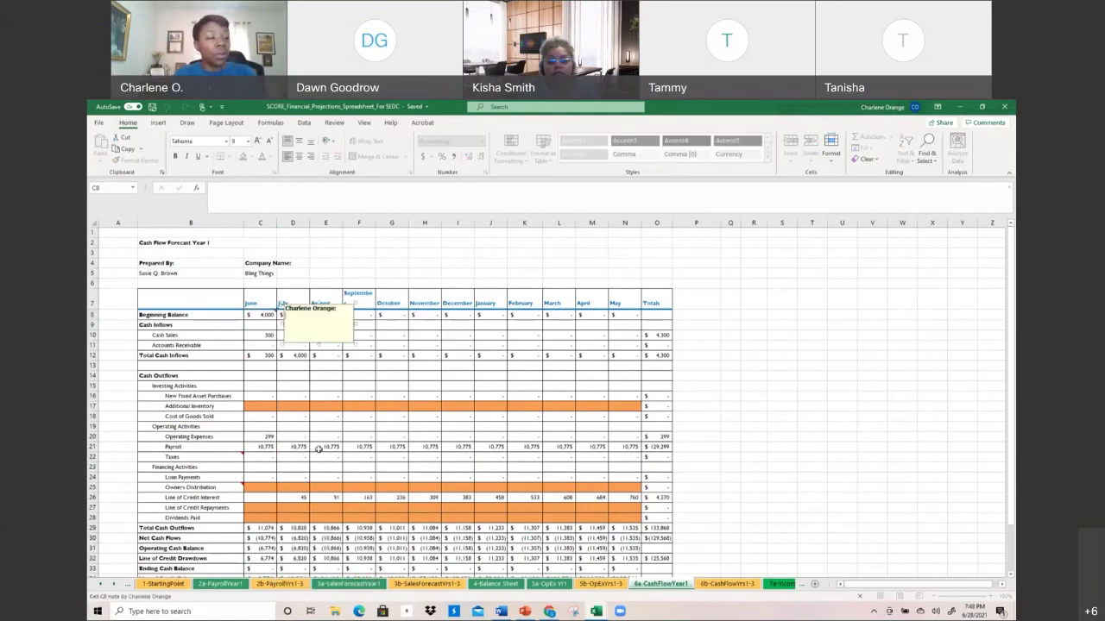
click(319, 449)
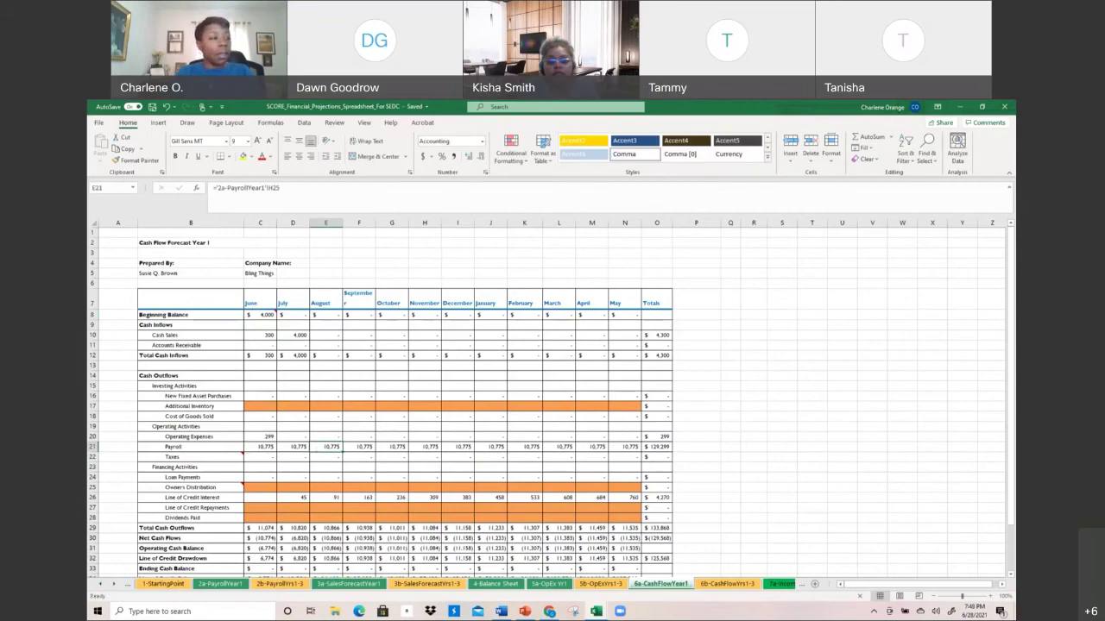
Write 'Corrected from 5000 in July, error' in the C8 note
click(274, 315)
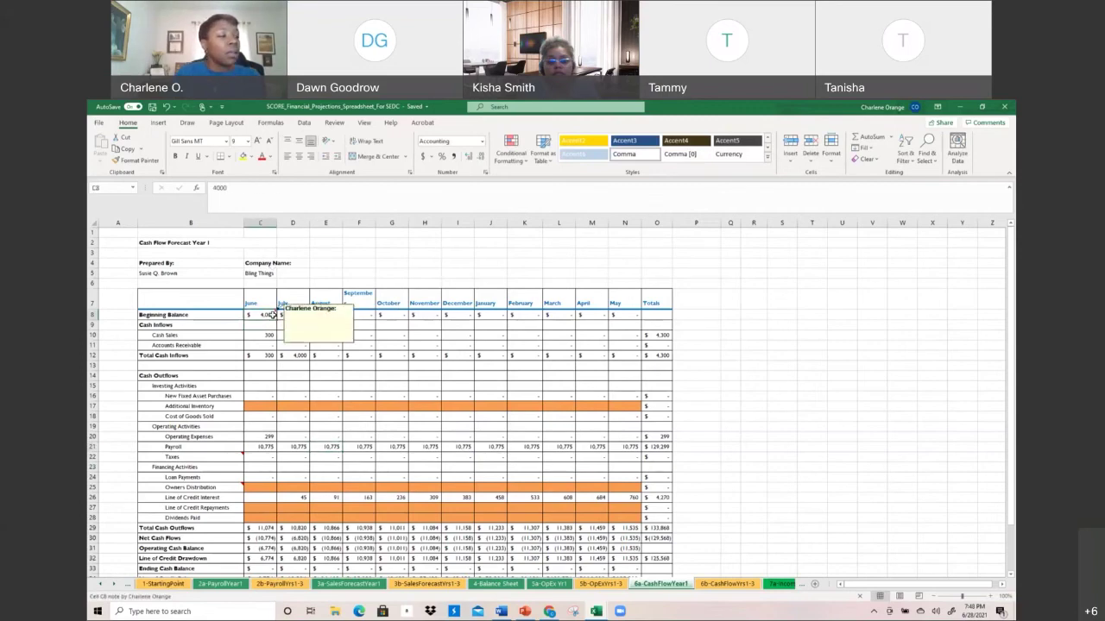
right_click(273, 314)
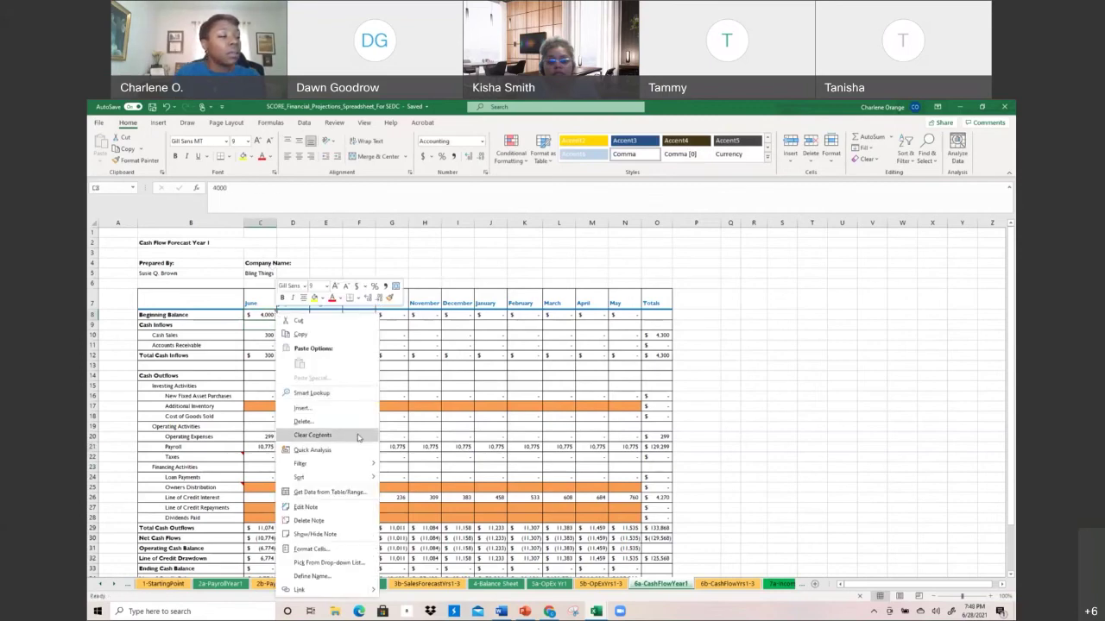
click(369, 508)
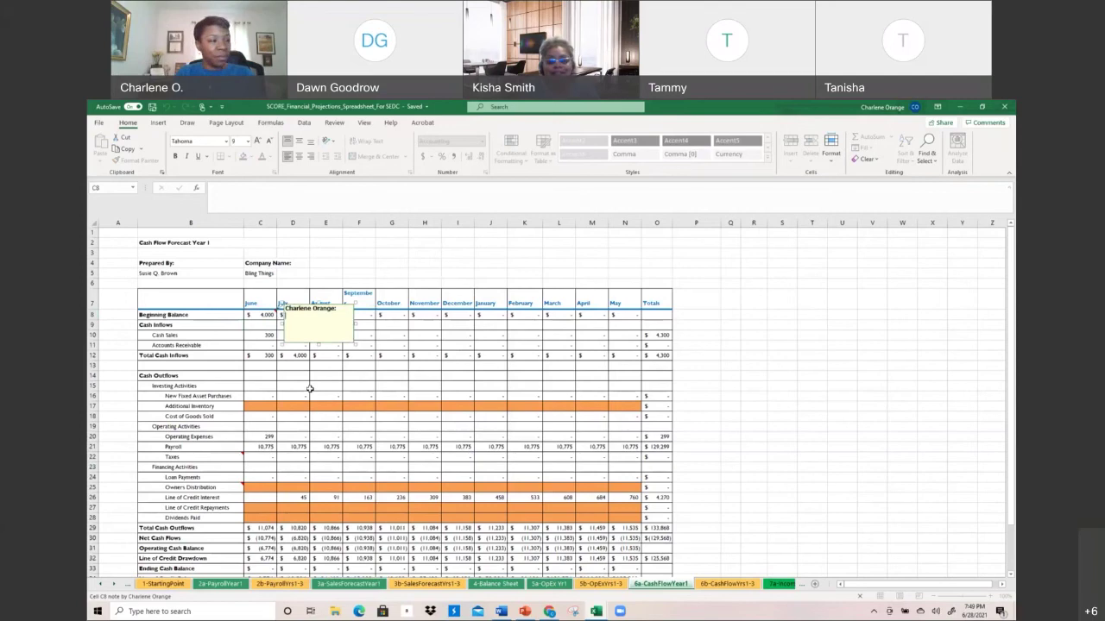
text(Entered)
key(BackSpace)
key(BackSpace)
key(BackSpace)
key(BackSpace)
key(BackSpace)
key(BackSpace)
key(BackSpace)
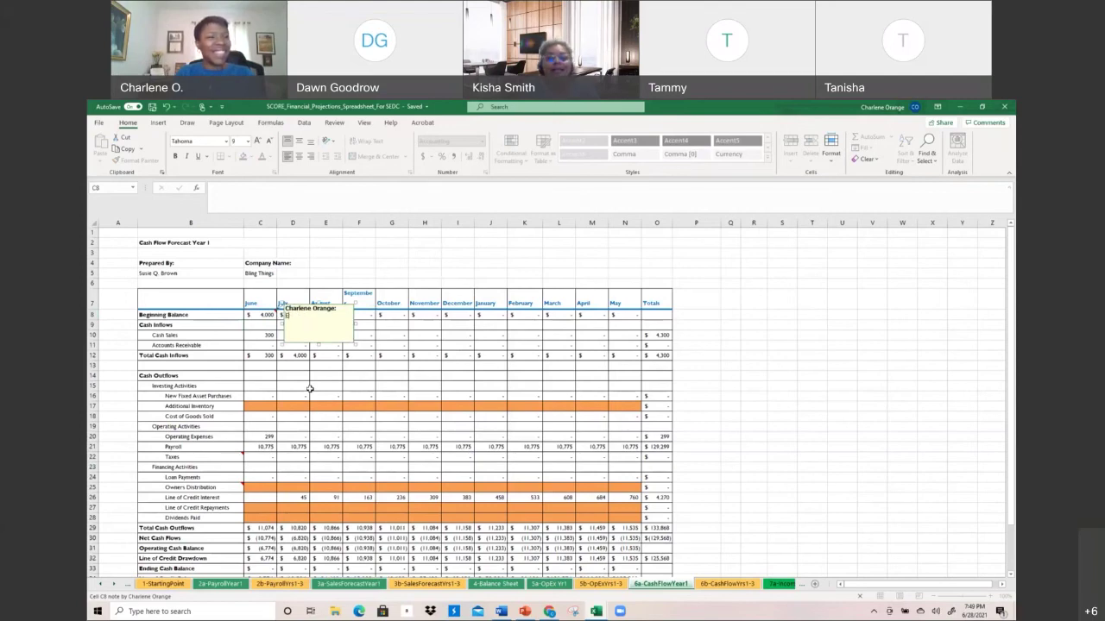
text(Corr)
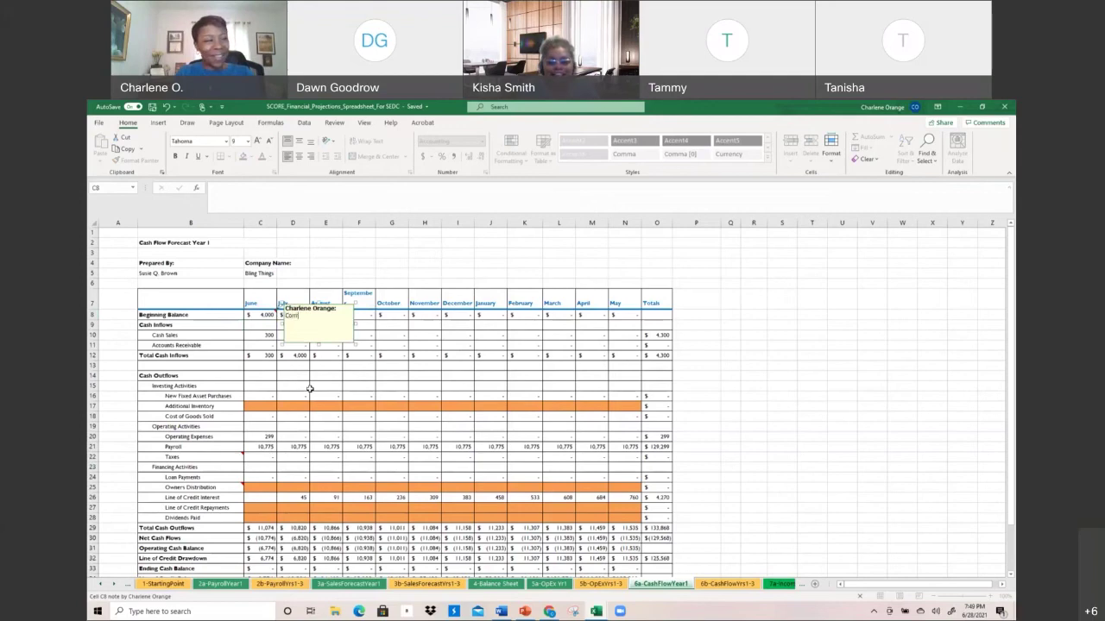
text(ected f)
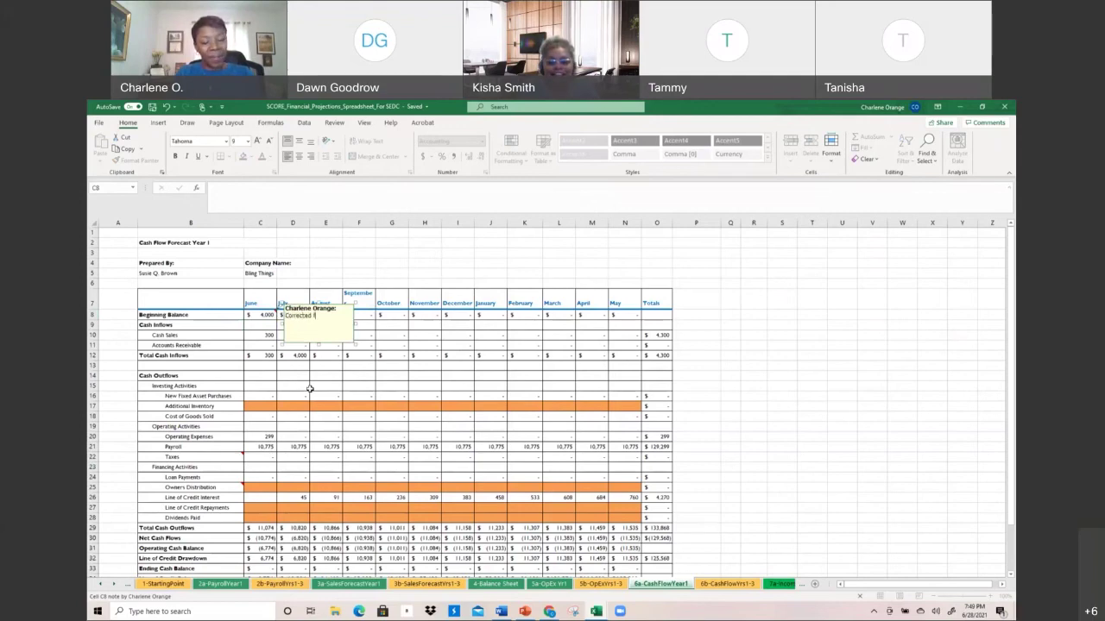
text(rom 5000)
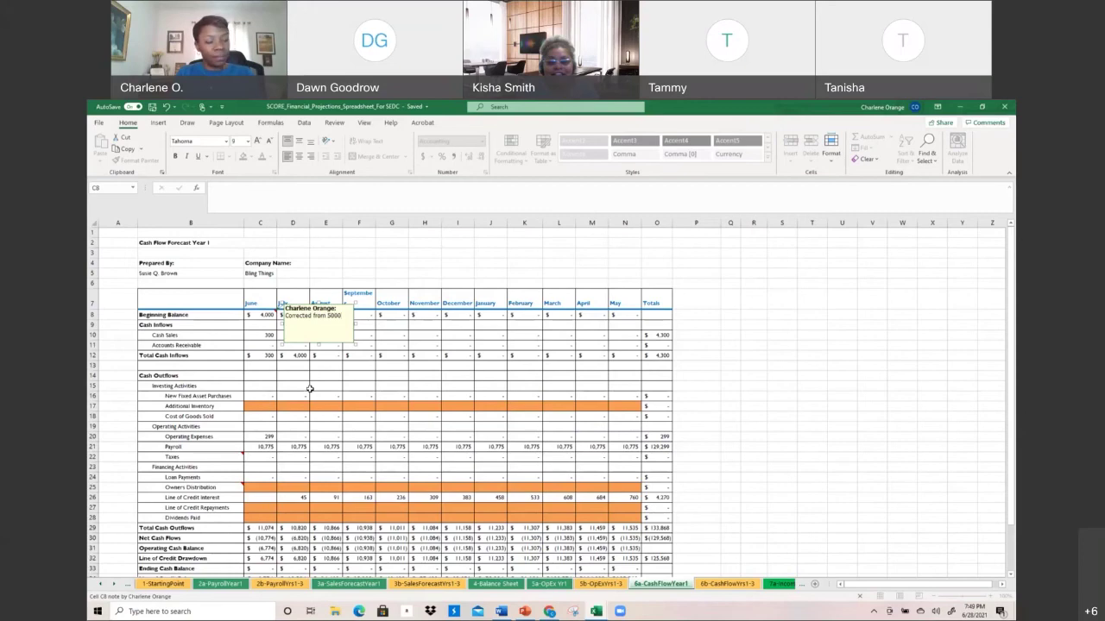
text( in July, error)
click(366, 386)
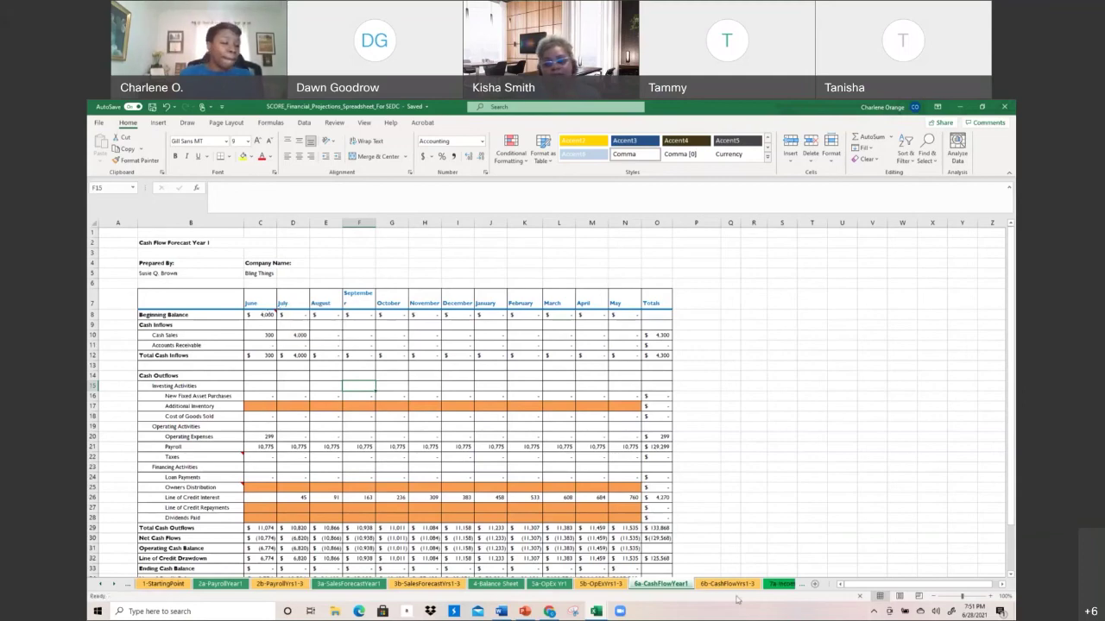
Compare the 6a-CashFlowYear1 and 6b-CashFlowYrs1-3 sheets, ending on the Years 1-3 forecast
click(703, 586)
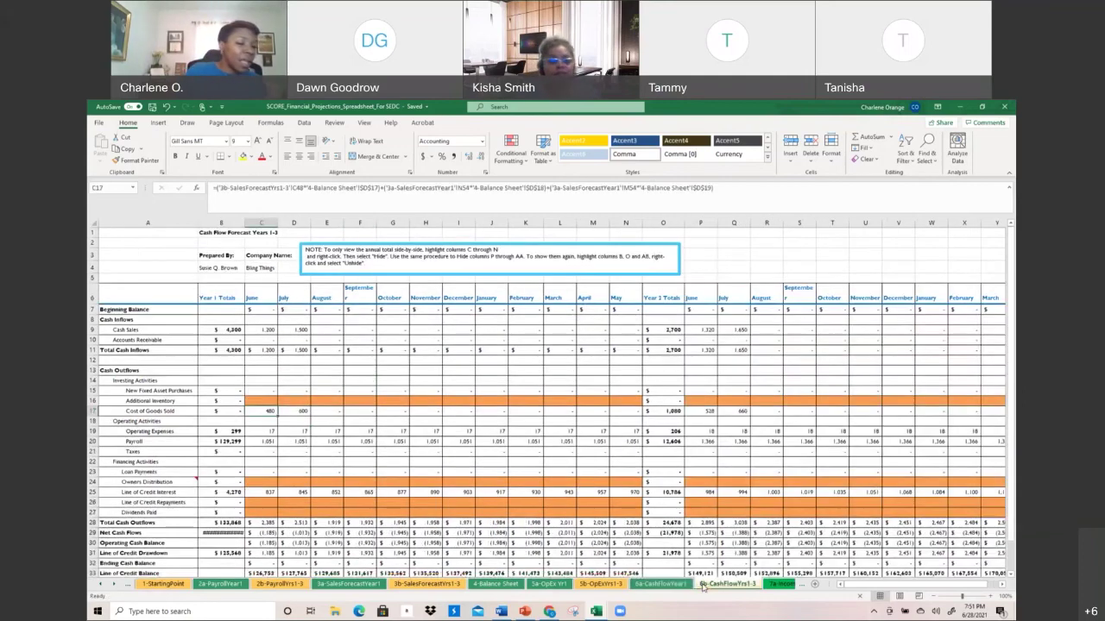
click(682, 586)
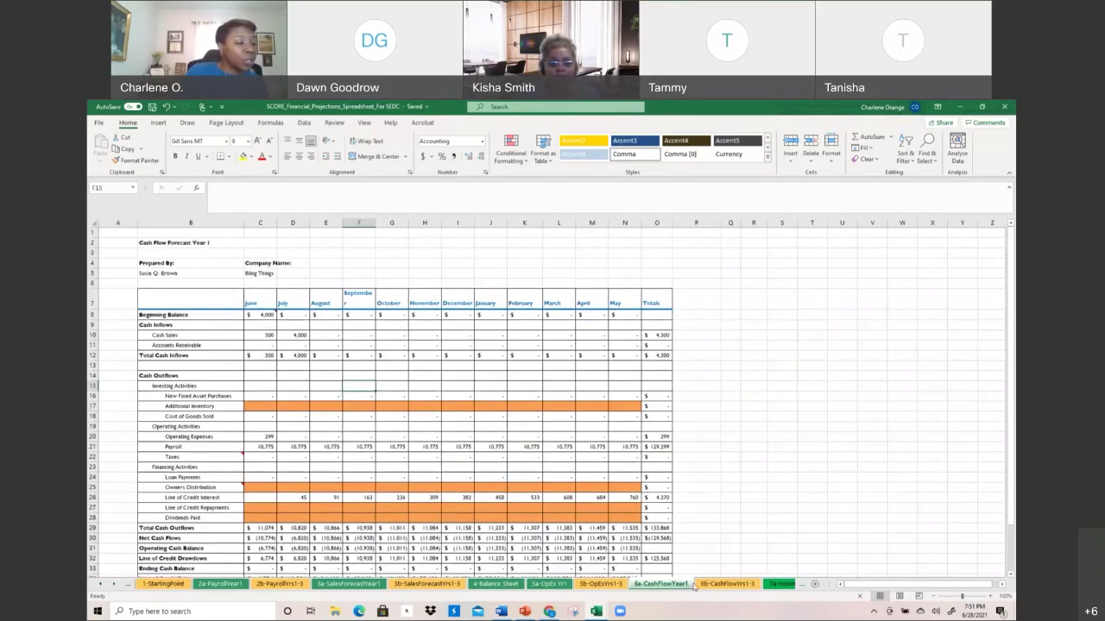
click(712, 586)
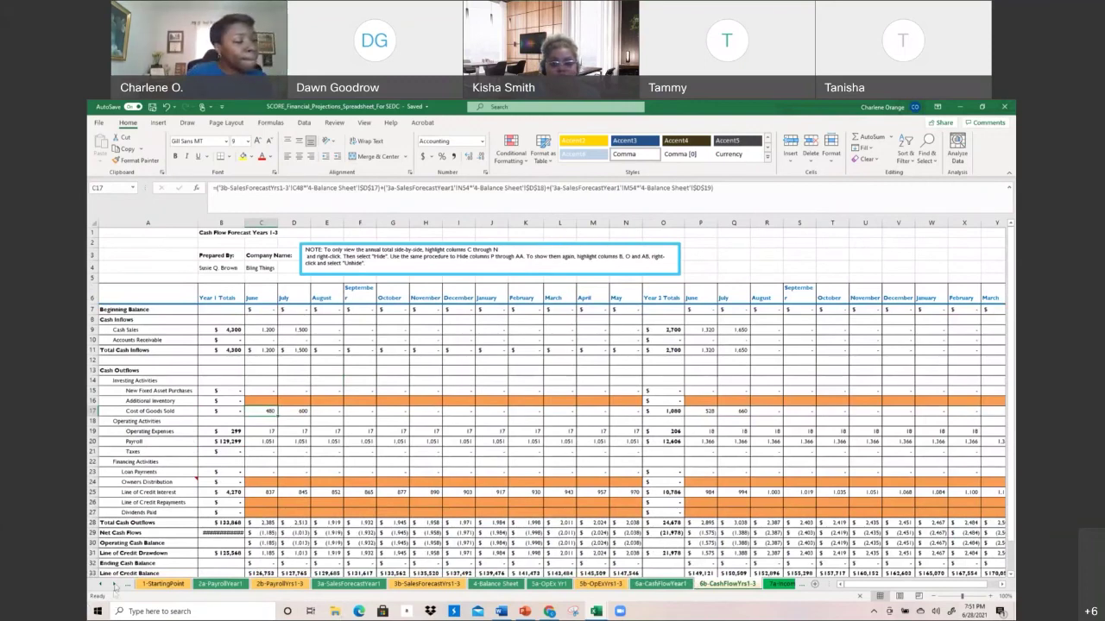
Scroll the sheet tabs right to reach and open 7a-IncomeStatementYear1
click(115, 585)
click(115, 584)
click(115, 585)
click(114, 585)
click(114, 585)
click(115, 584)
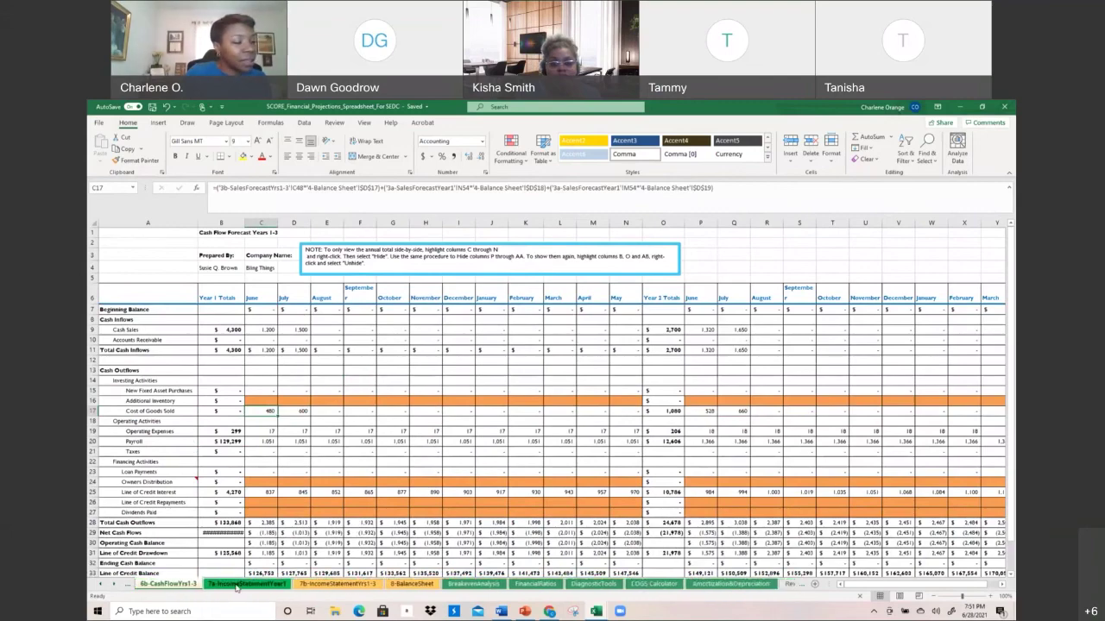
click(247, 584)
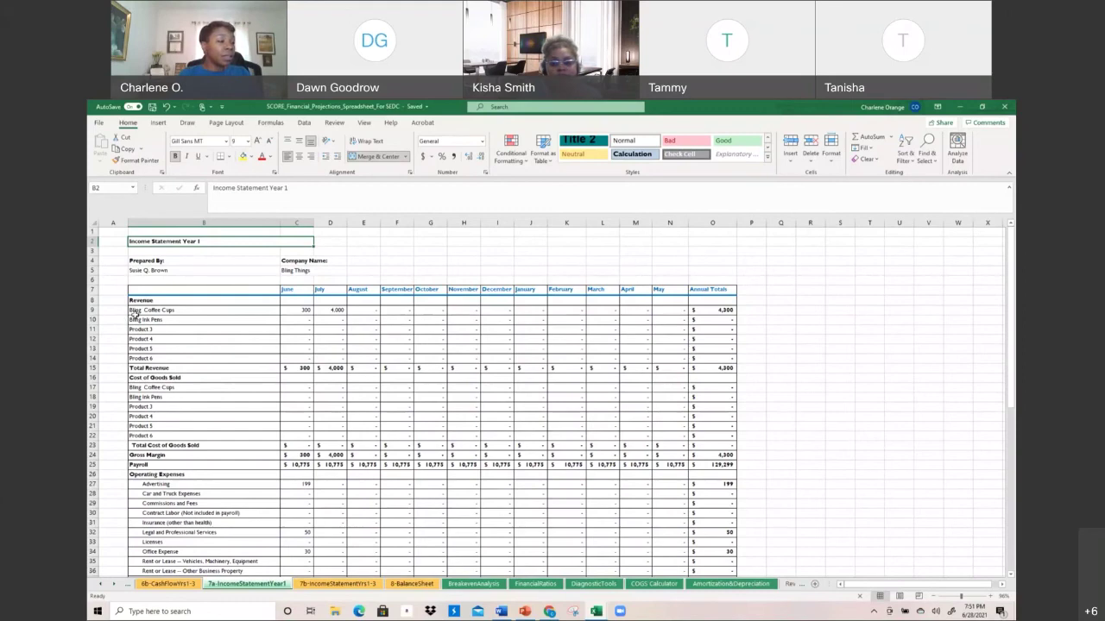
Trace the source of the Bling Ink Pens label and the July revenue formula
key(Down)
key(Down)
key(Down)
key(Down)
key(Down)
key(Down)
key(Down)
key(Down)
key(Down)
key(Down)
key(Down)
key(Down)
key(Down)
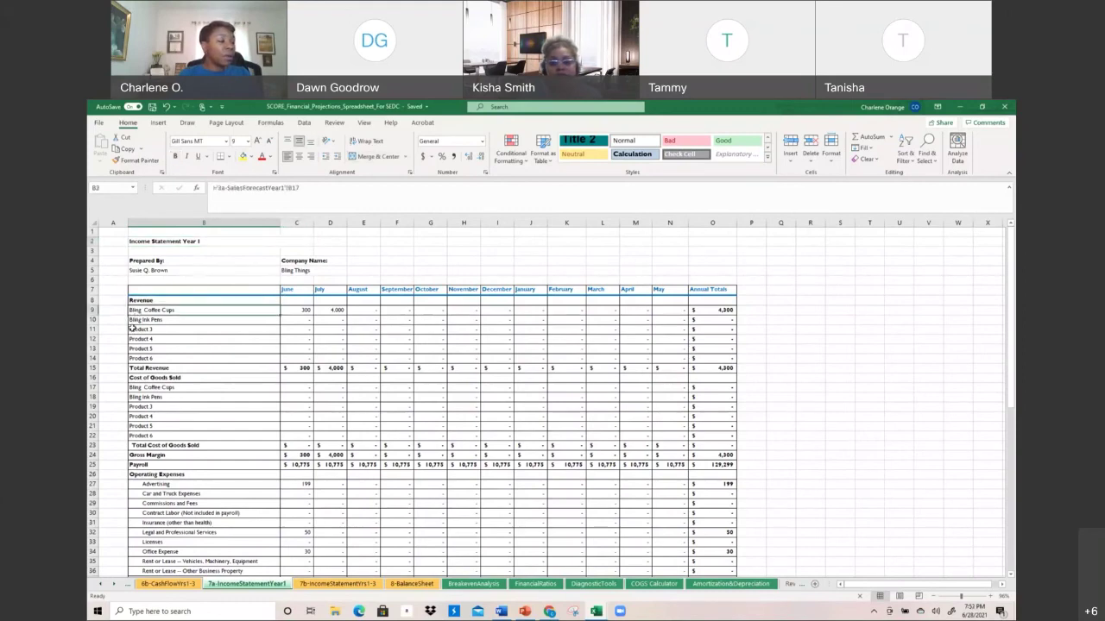
click(150, 319)
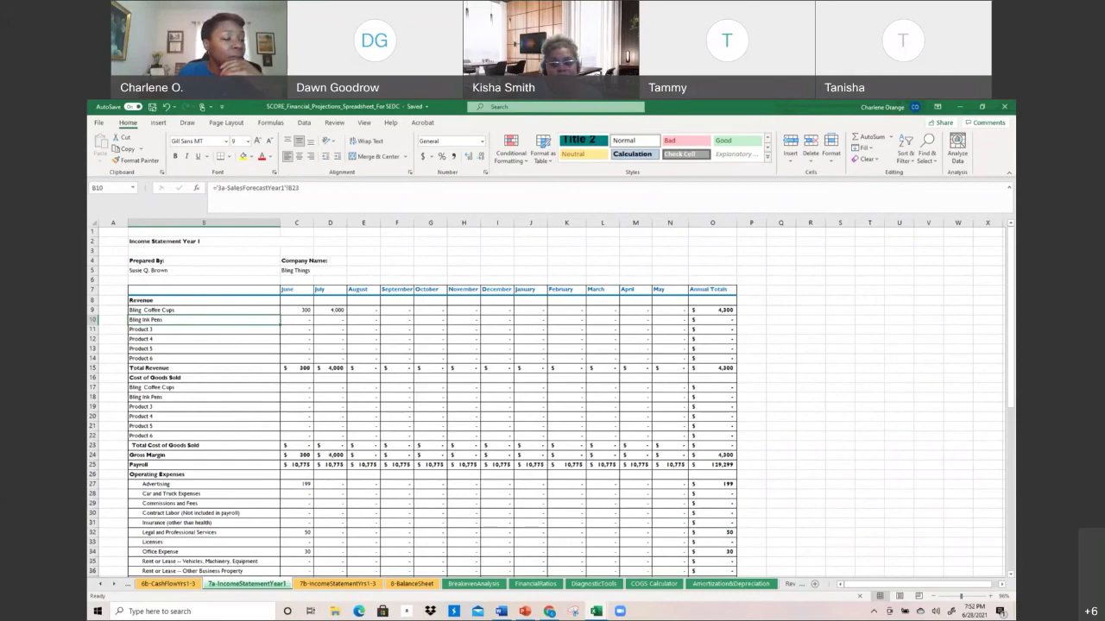
click(301, 321)
scroll(300, 320, down, 5)
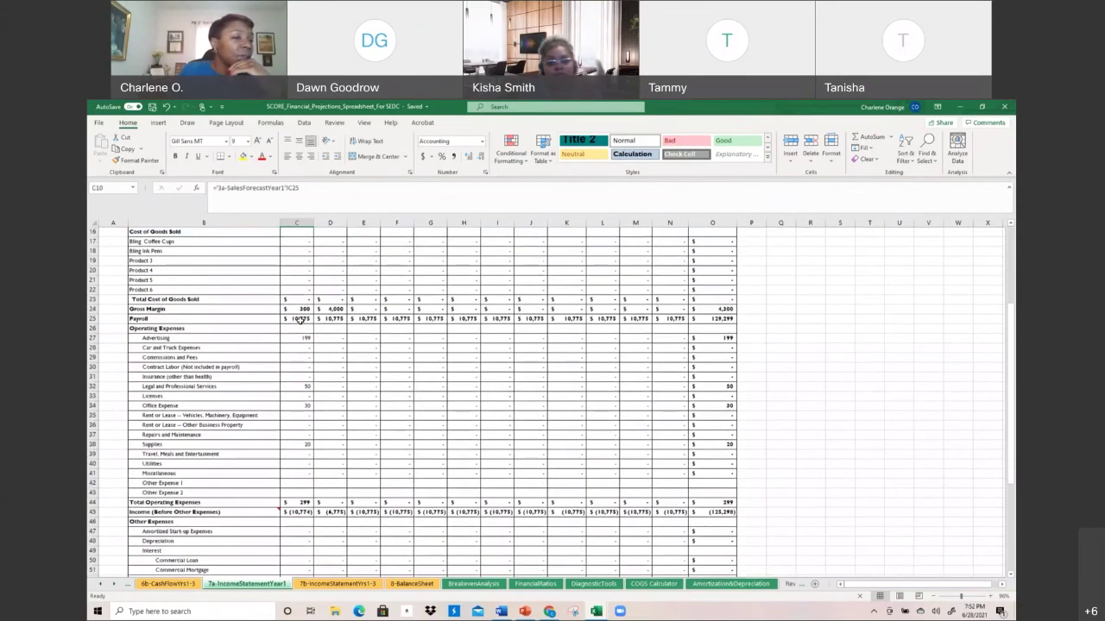
scroll(300, 320, down, 2)
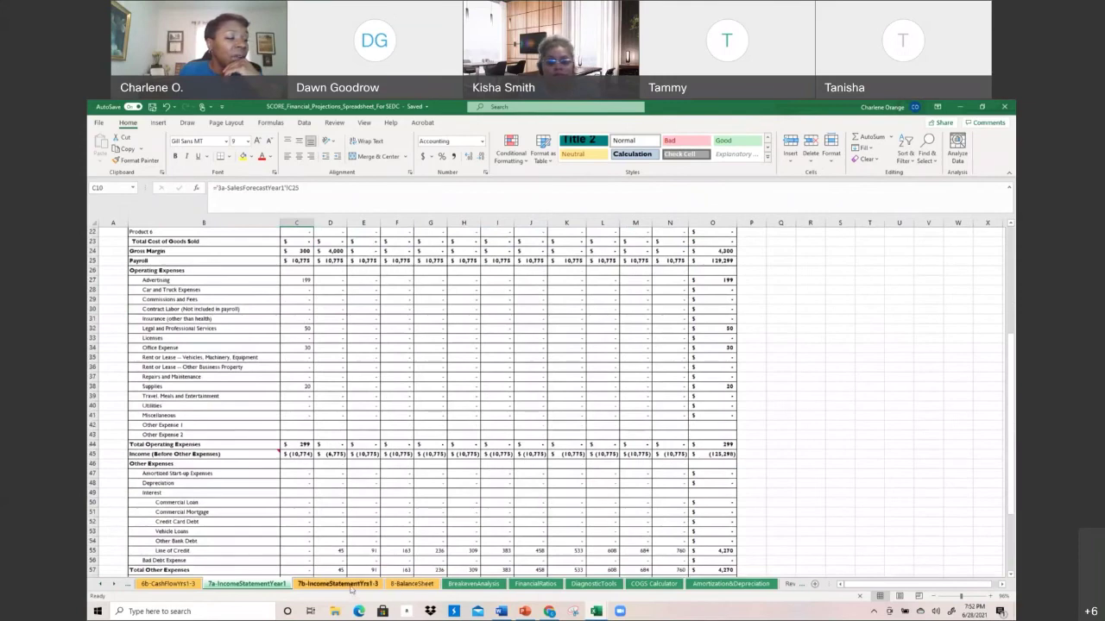
scroll(329, 516, down, 2)
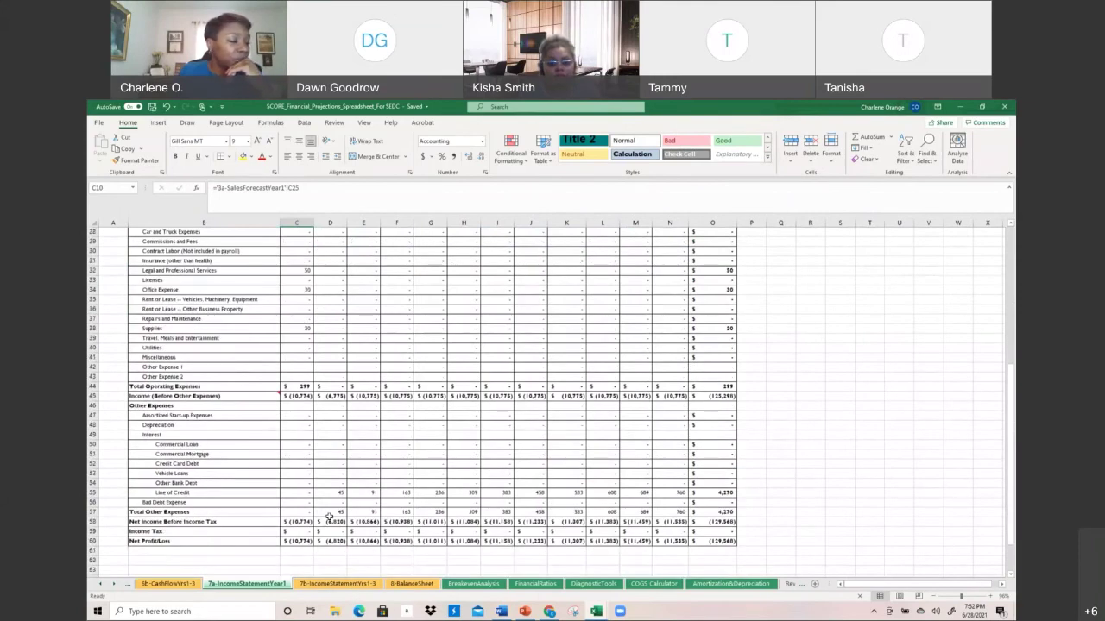
scroll(204, 251, up, 1)
Check the Office Expense label source, then the Contract Labor label on 7b-IncomeStatementYrs1-3
drag(203, 251, 206, 398)
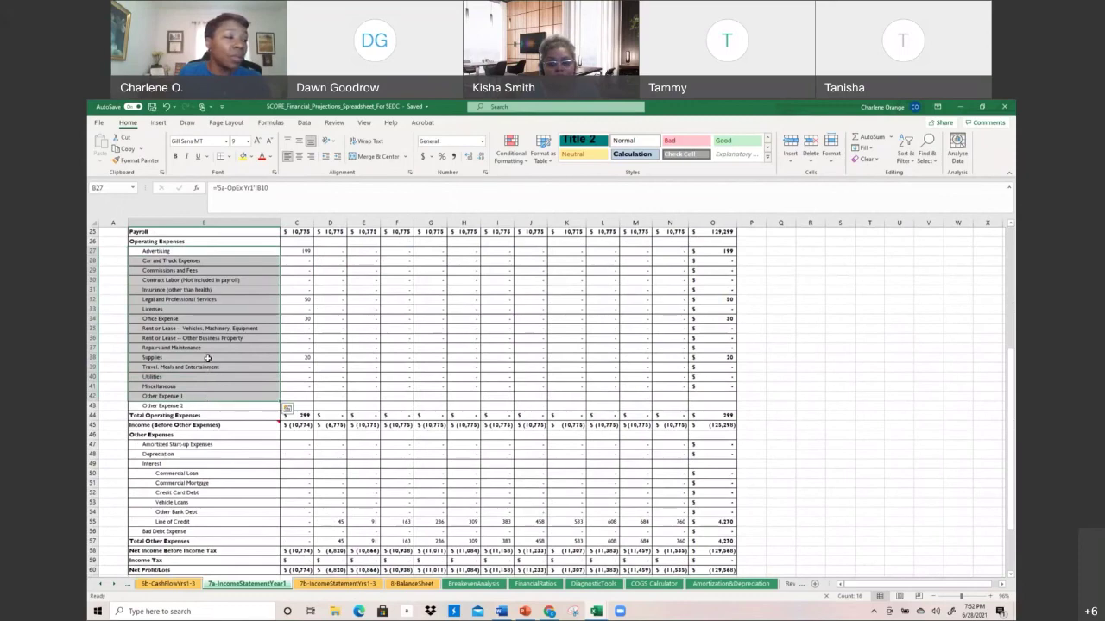
click(207, 318)
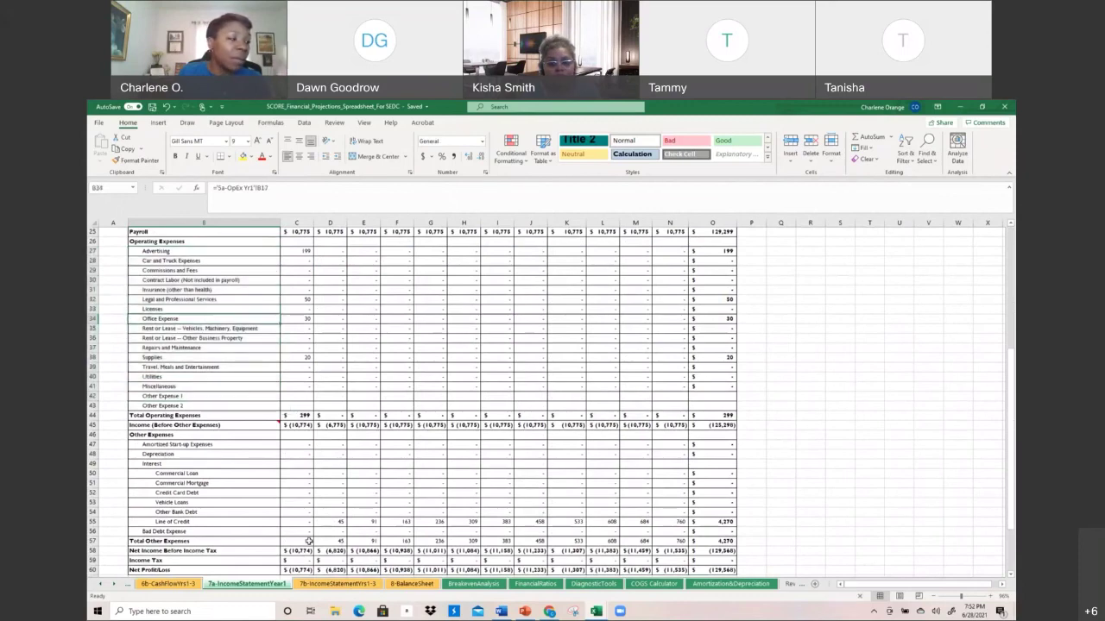
click(316, 585)
click(146, 495)
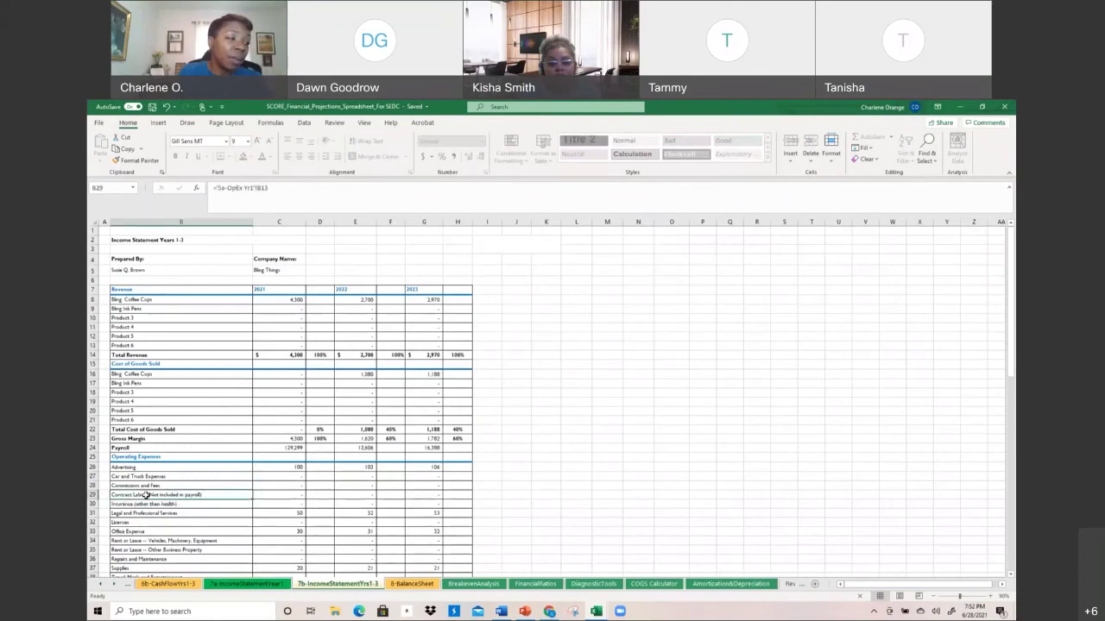
Scroll through the 8-BalanceSheet figures, then move on to the BreakevenAnalysis sheet
scroll(146, 495, down, 1)
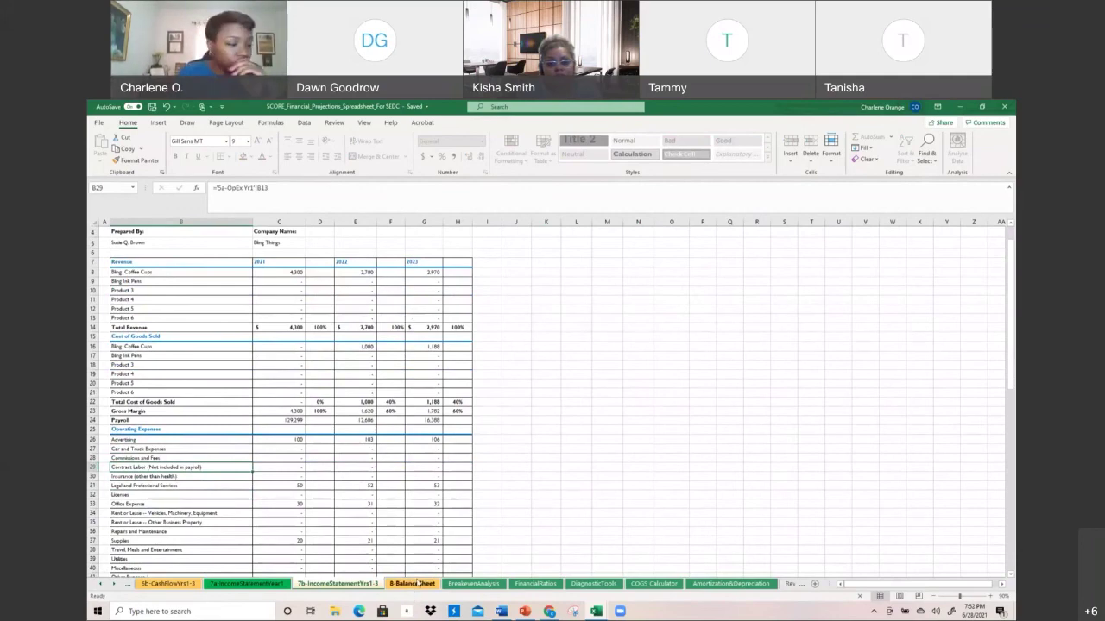
click(416, 584)
scroll(418, 519, up, 1)
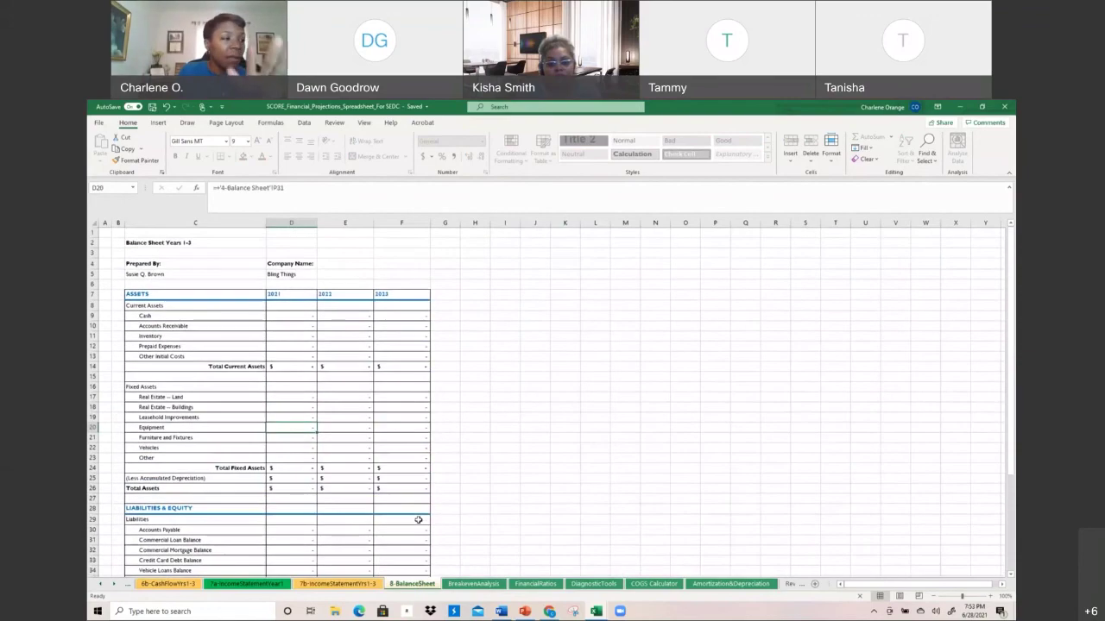
scroll(418, 519, down, 2)
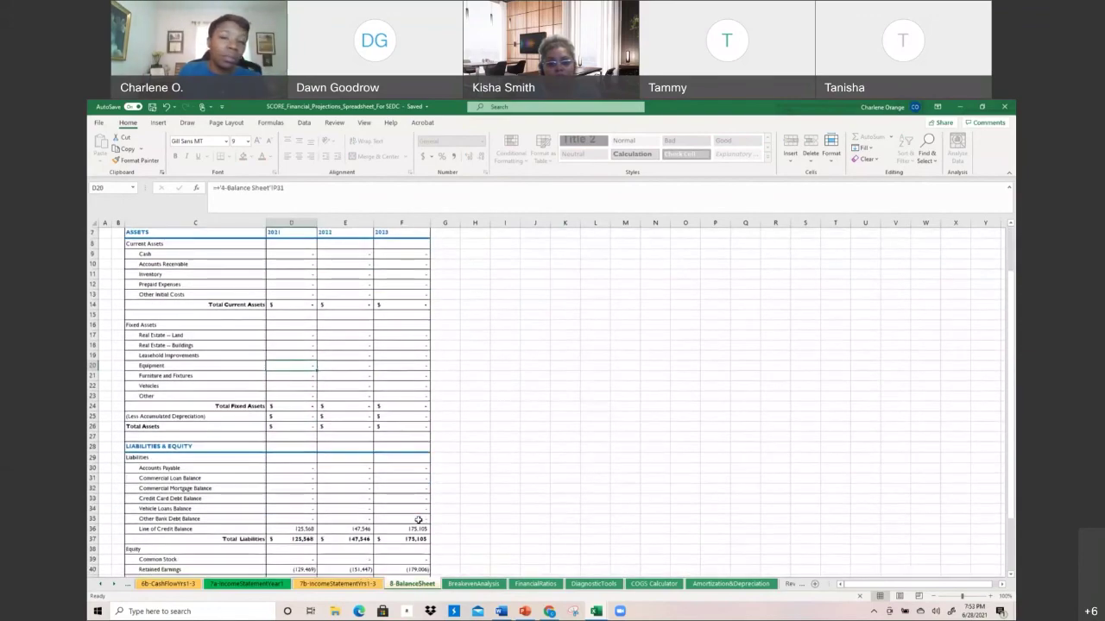
click(458, 583)
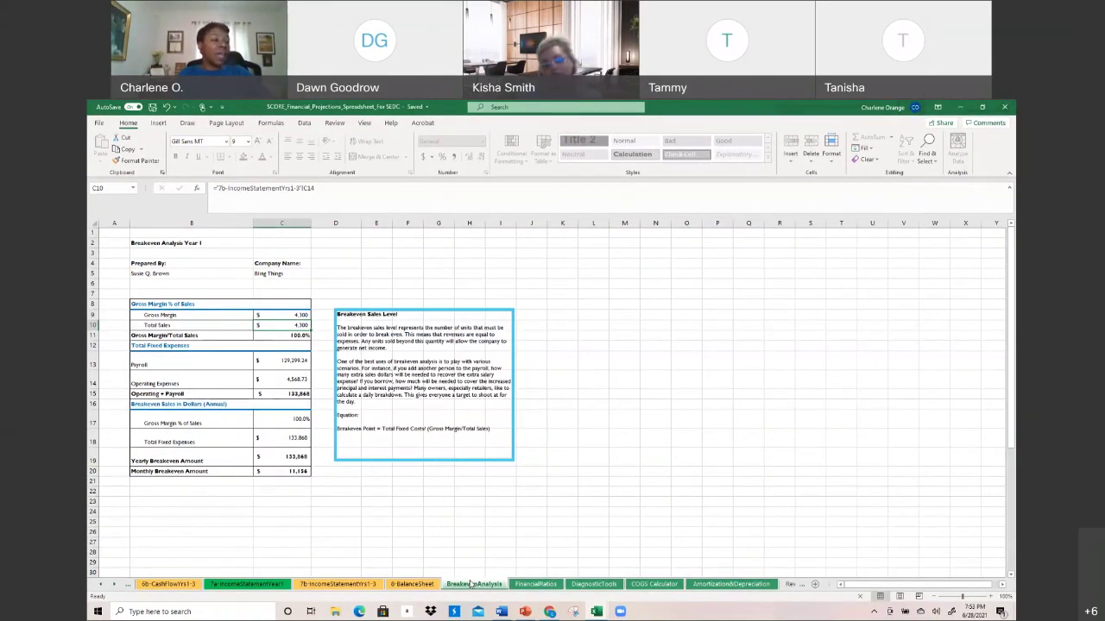
Select breakeven table B8:C20, Gross Margin % of Sales through Monthly Breakeven Amount, then go to FinancialRatios
click(177, 304)
drag(202, 332, 283, 476)
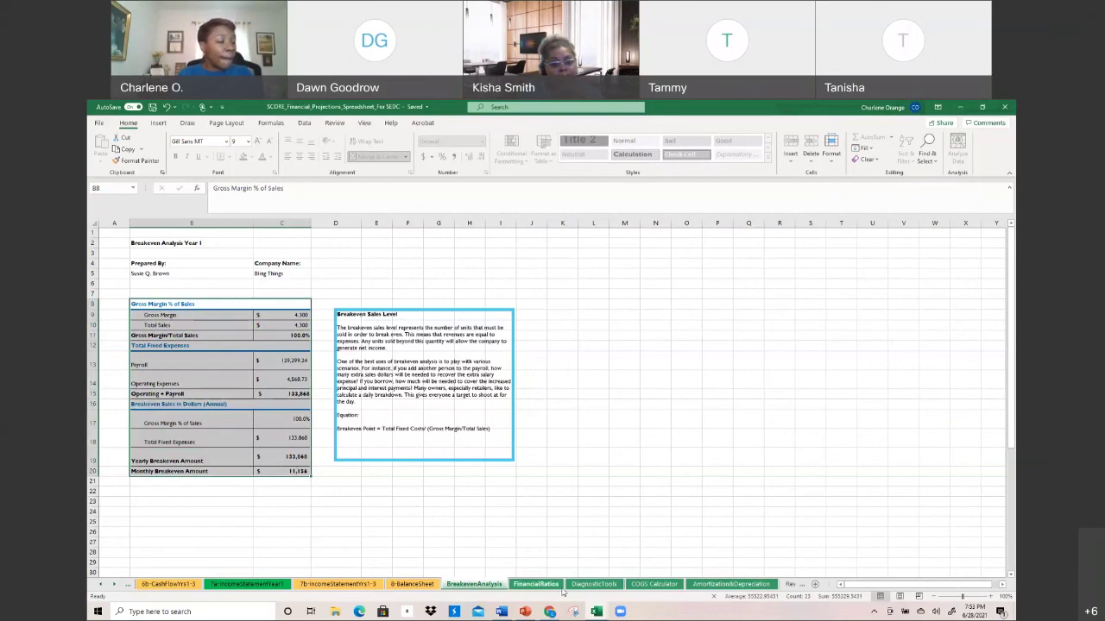
click(535, 585)
Attempt to edit the Year One Current Ratio formula in C9, hitting the protected-sheet warning
scroll(513, 512, up, 3)
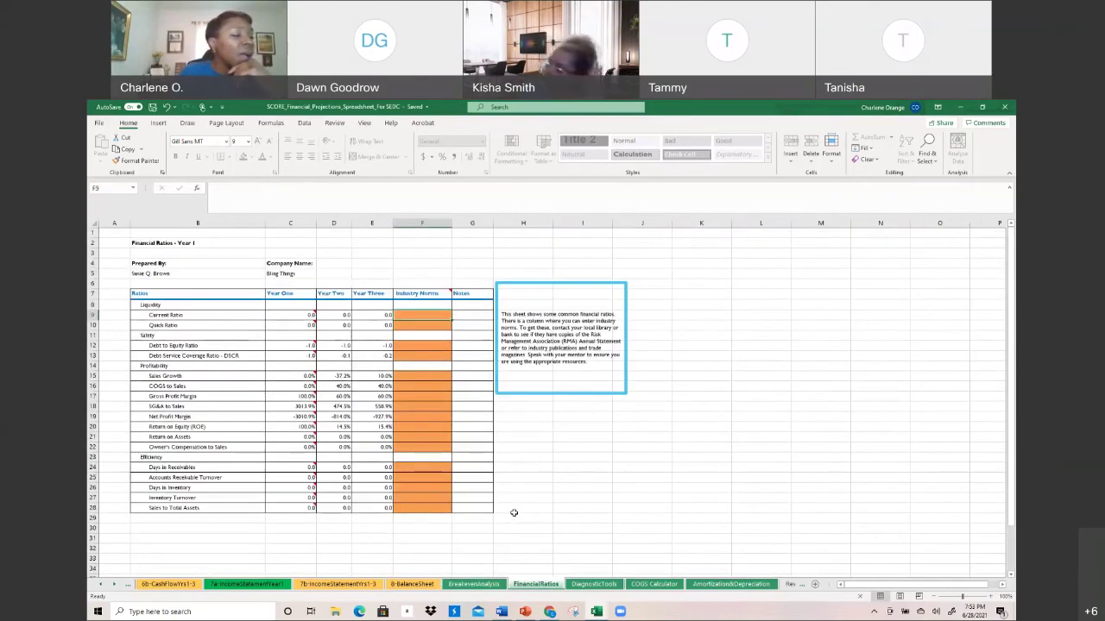
mouse_move(287, 311)
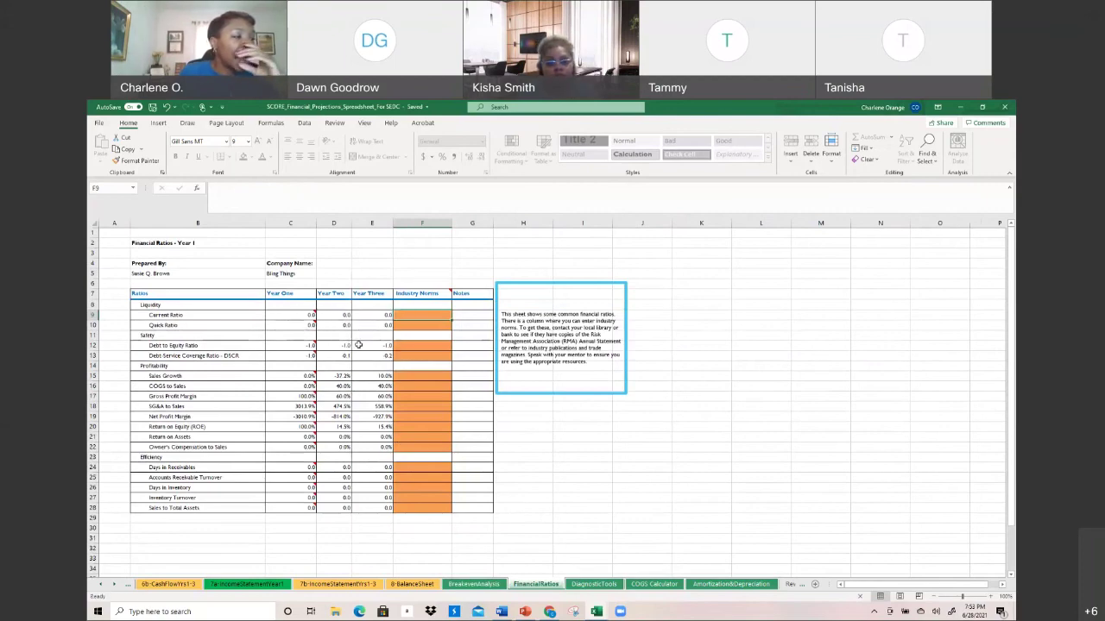
click(294, 316)
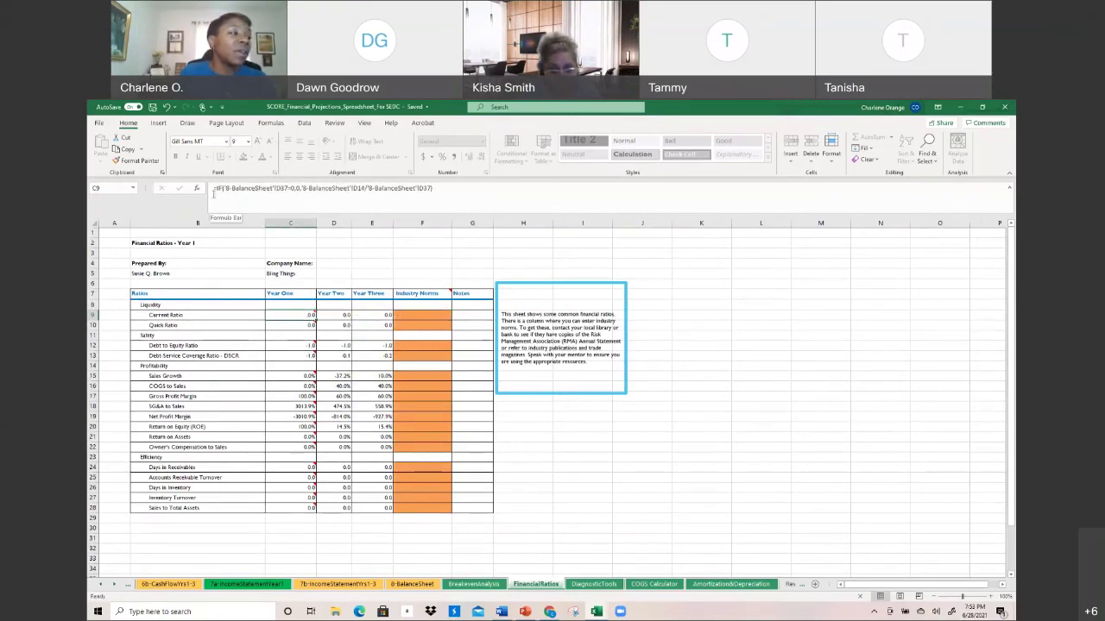
click(213, 186)
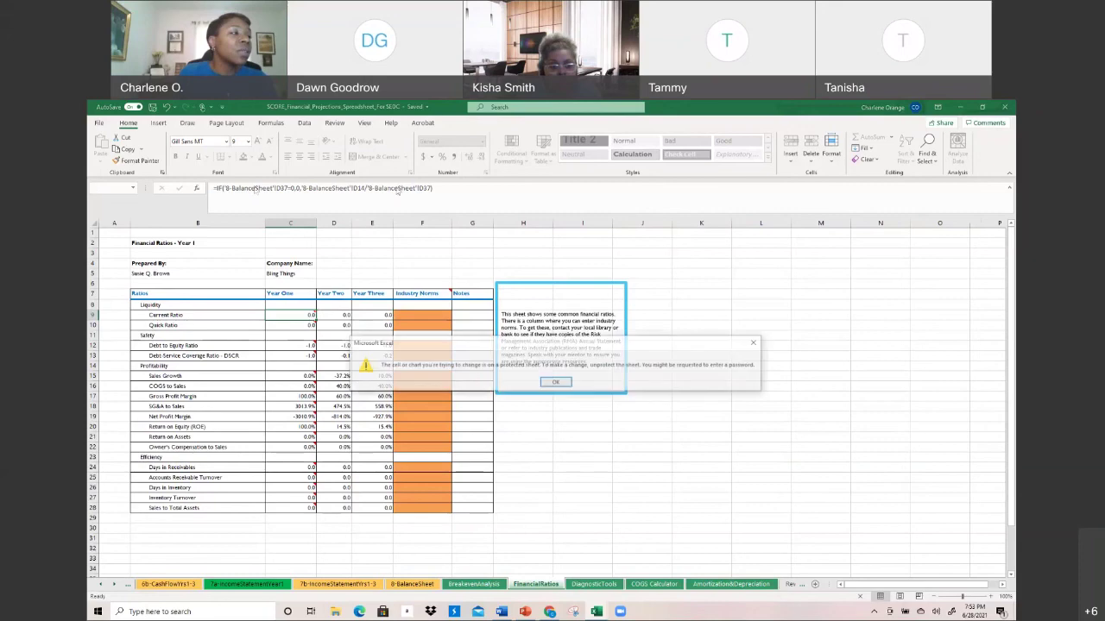
click(544, 384)
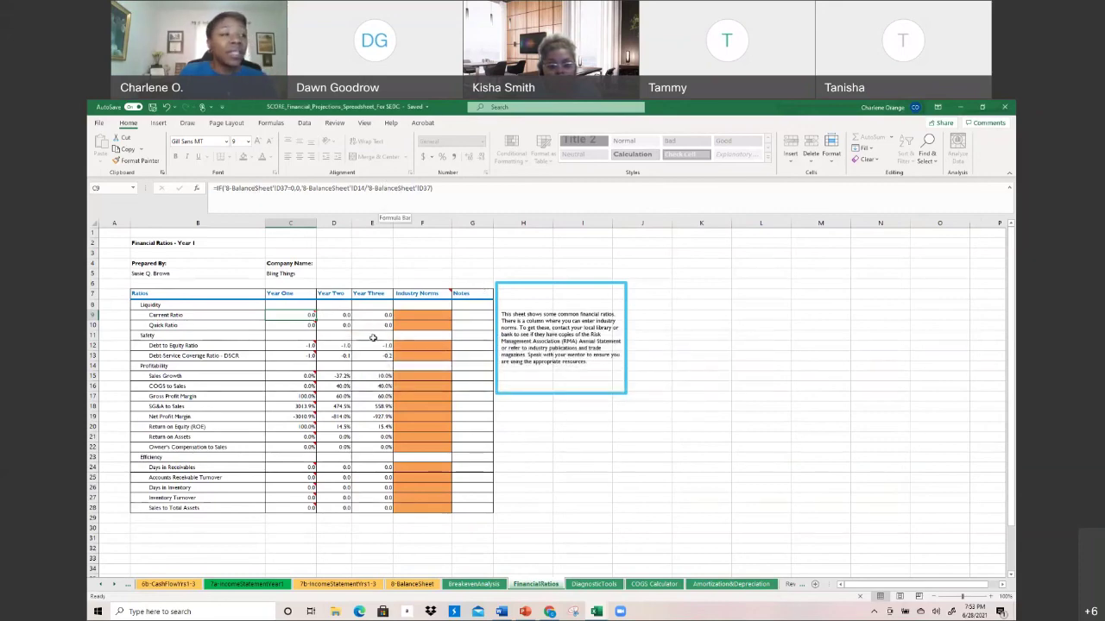
click(347, 355)
click(292, 474)
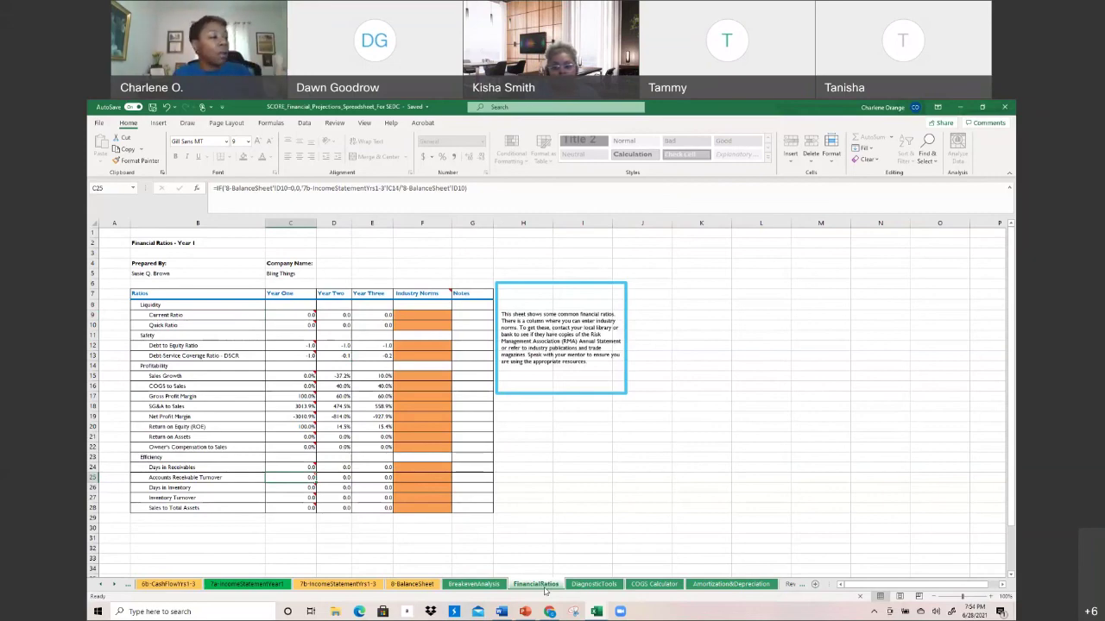
Confirm C9 stays locked on in-place editing and bring up the FinancialRatios tab's Unprotect Sheet option
right_click(545, 589)
key(Escape)
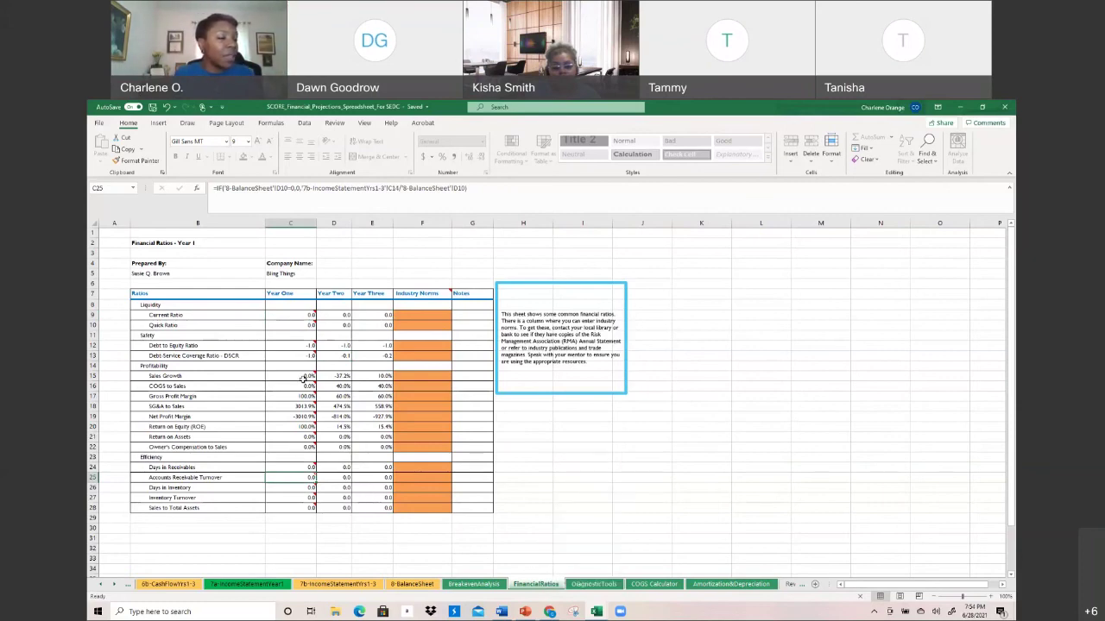
click(302, 317)
right_click(302, 317)
key(Escape)
double_click(302, 317)
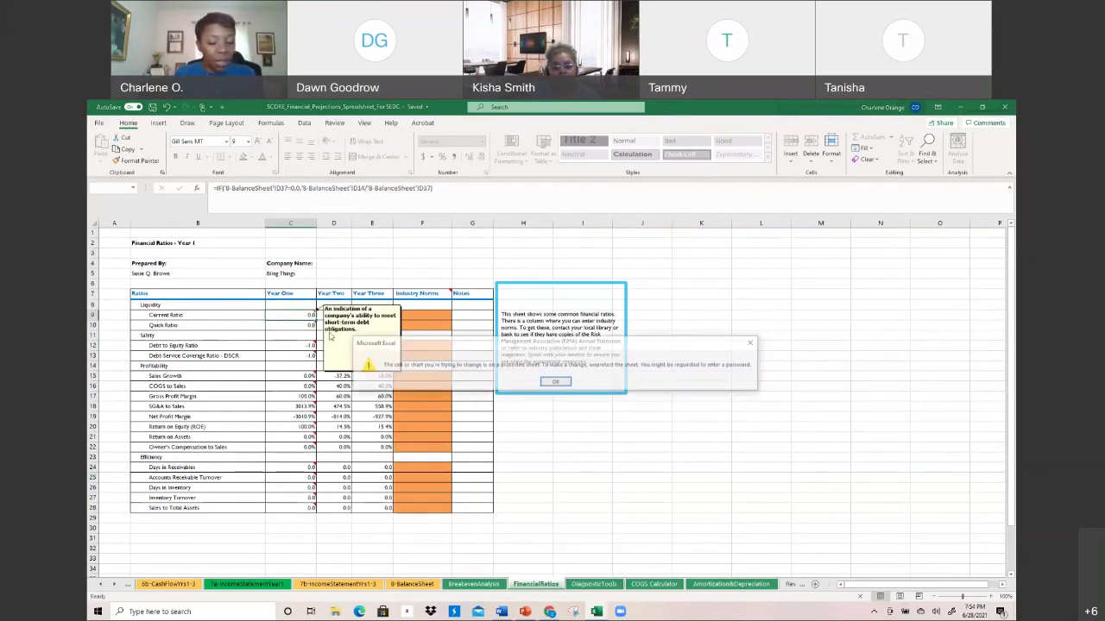
click(565, 386)
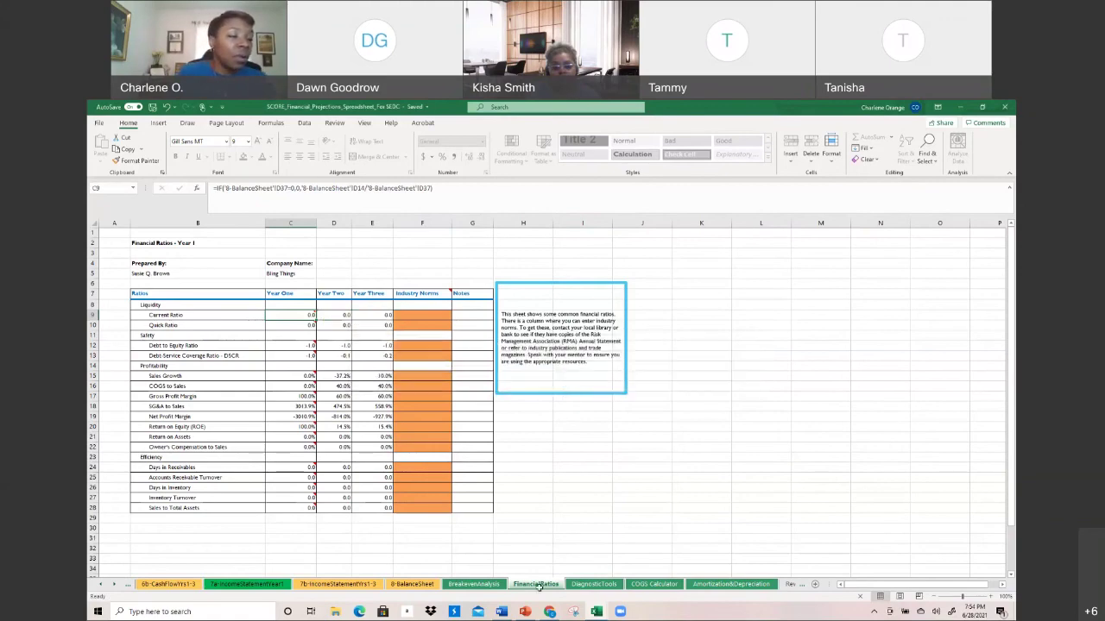
click(620, 490)
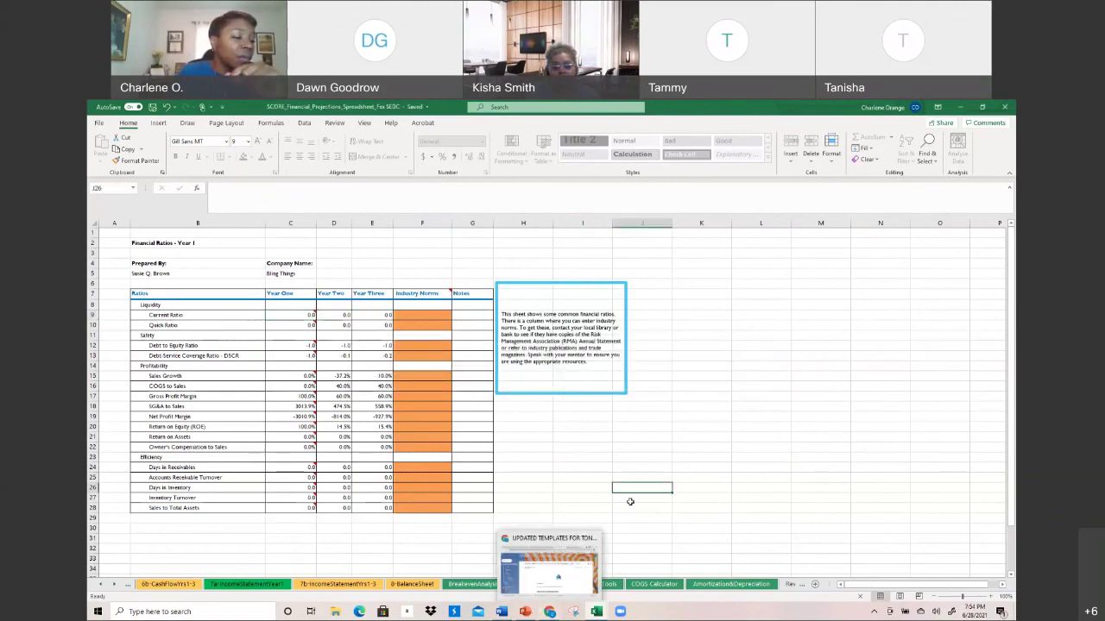
key(Left)
key(Left)
key(Up)
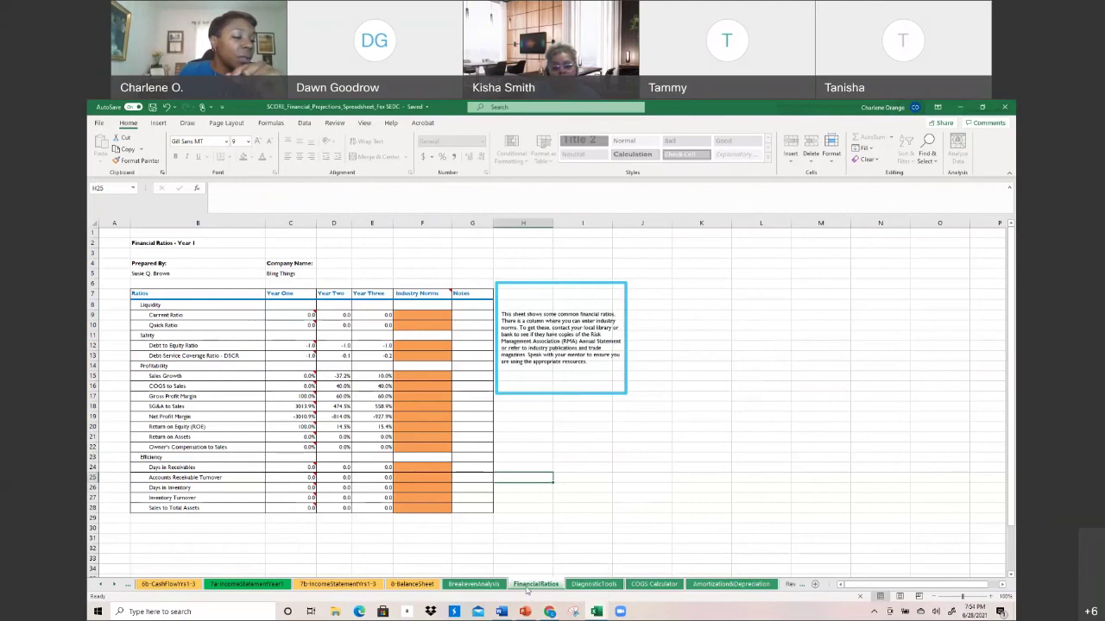
right_click(526, 587)
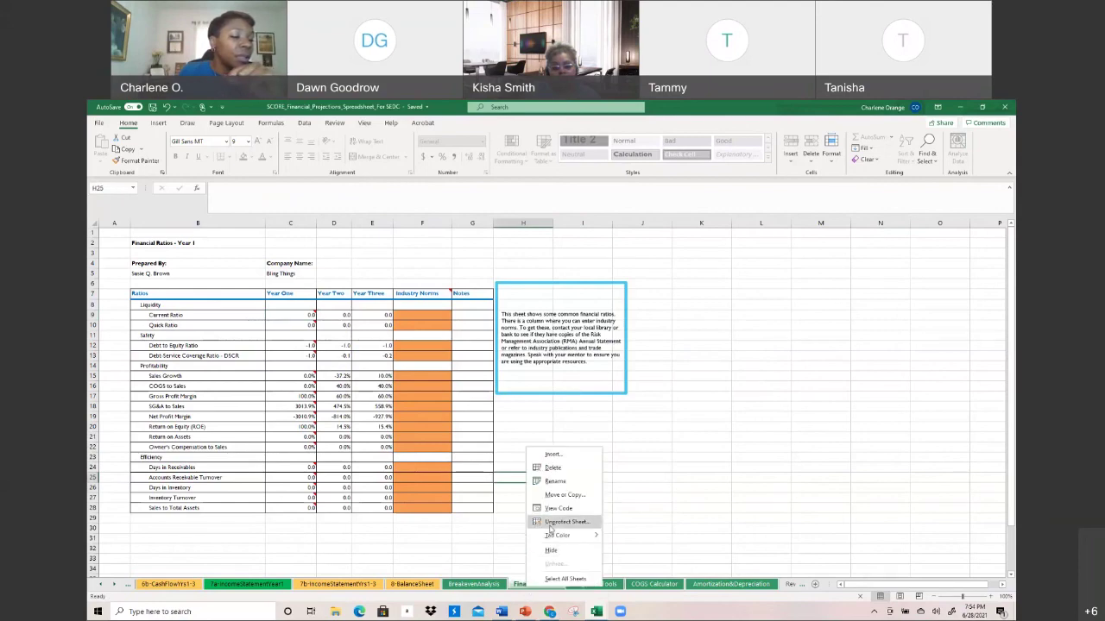
click(539, 523)
text(abc)
click(549, 531)
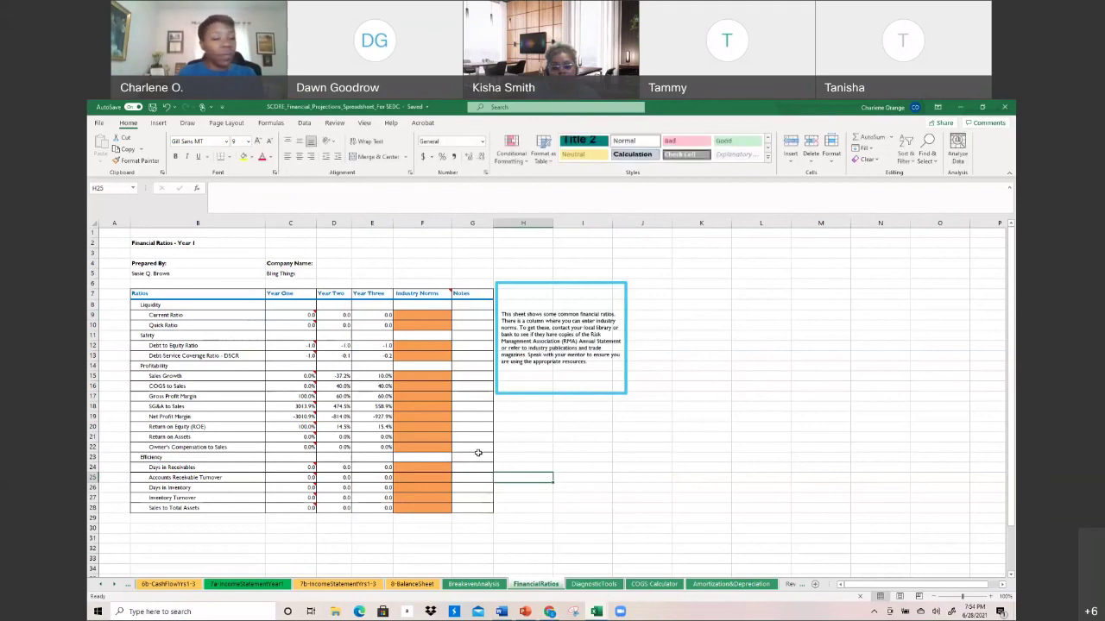
click(279, 325)
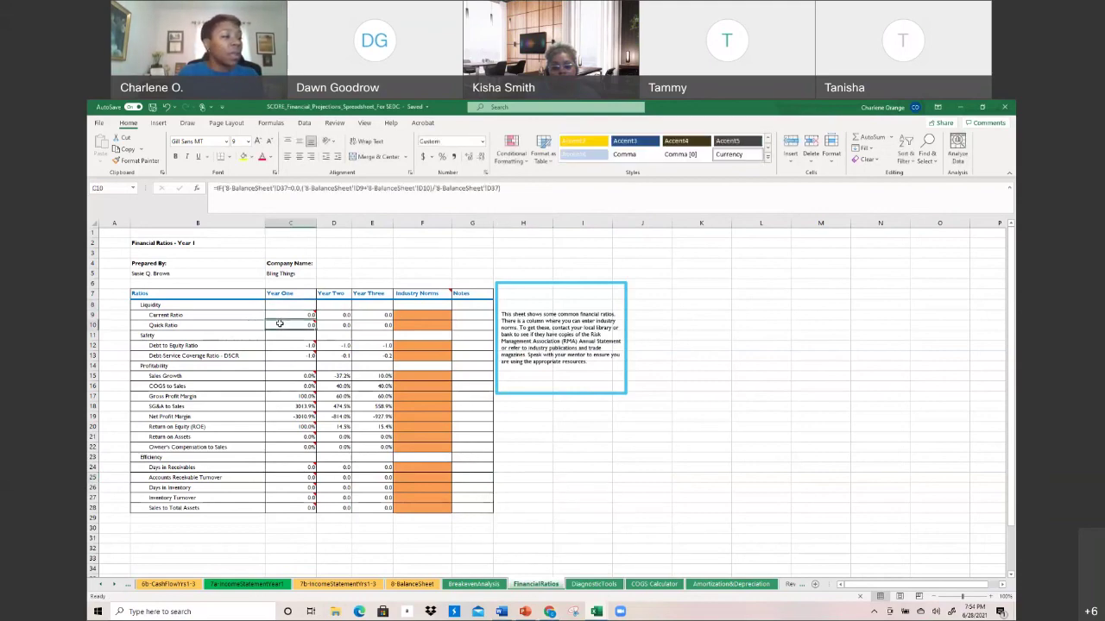
click(279, 334)
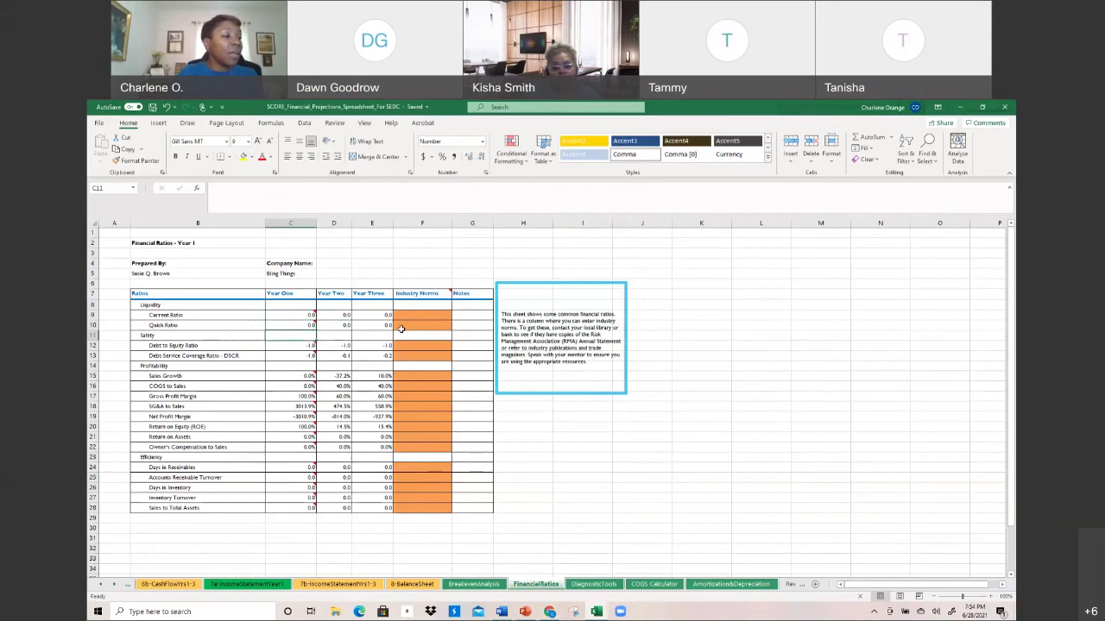
text(kdkja)
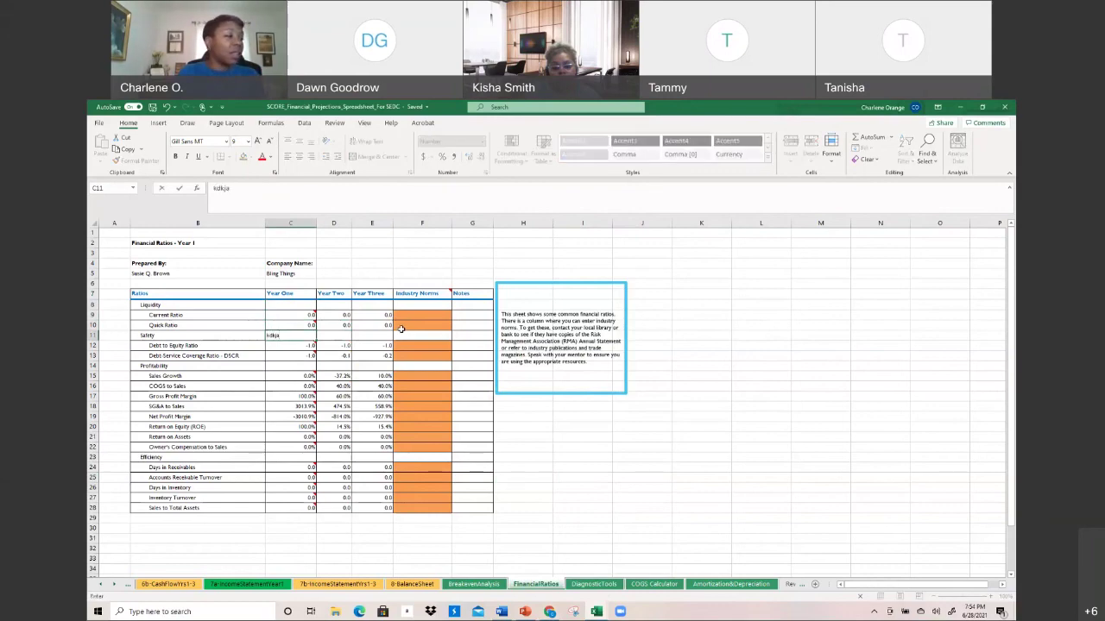
key(BackSpace)
key(BackSpace)
key(BackSpace)
key(BackSpace)
key(BackSpace)
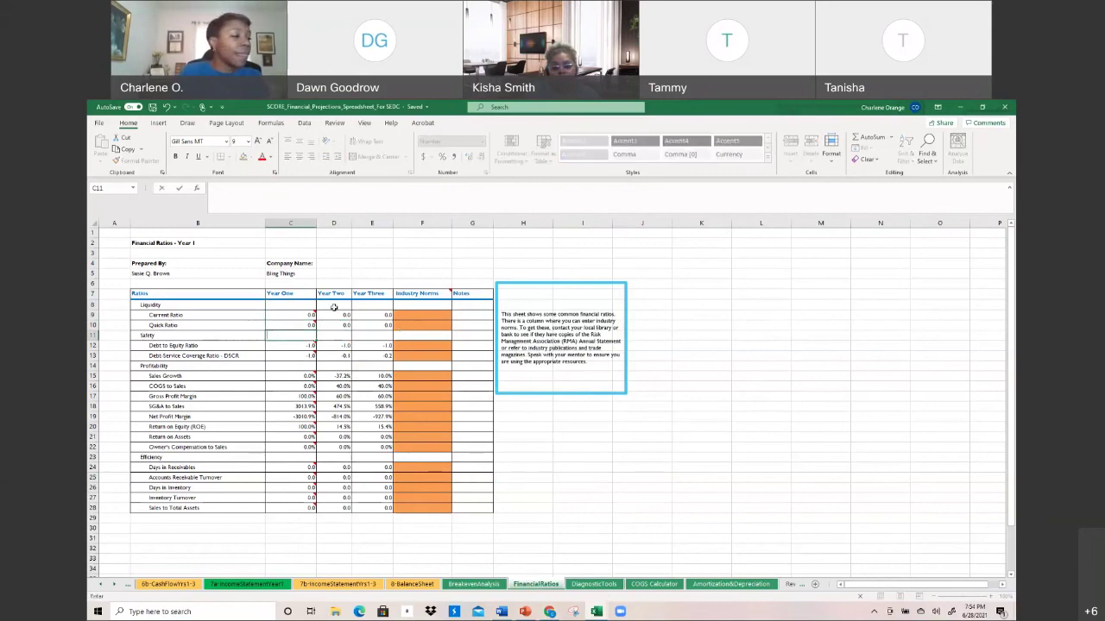
click(309, 315)
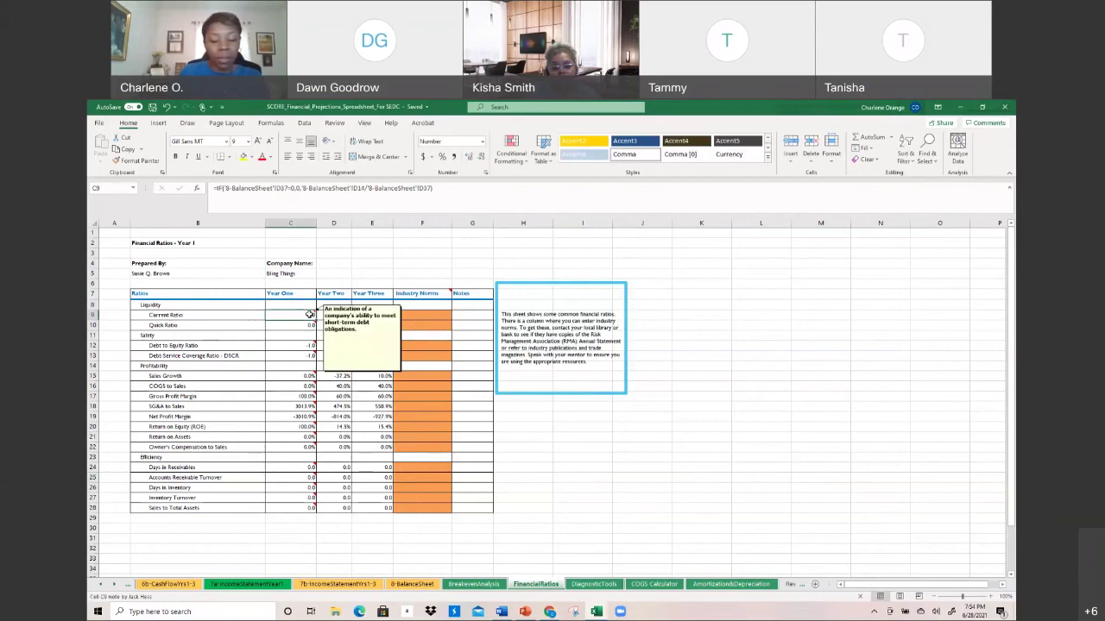
text(=20)
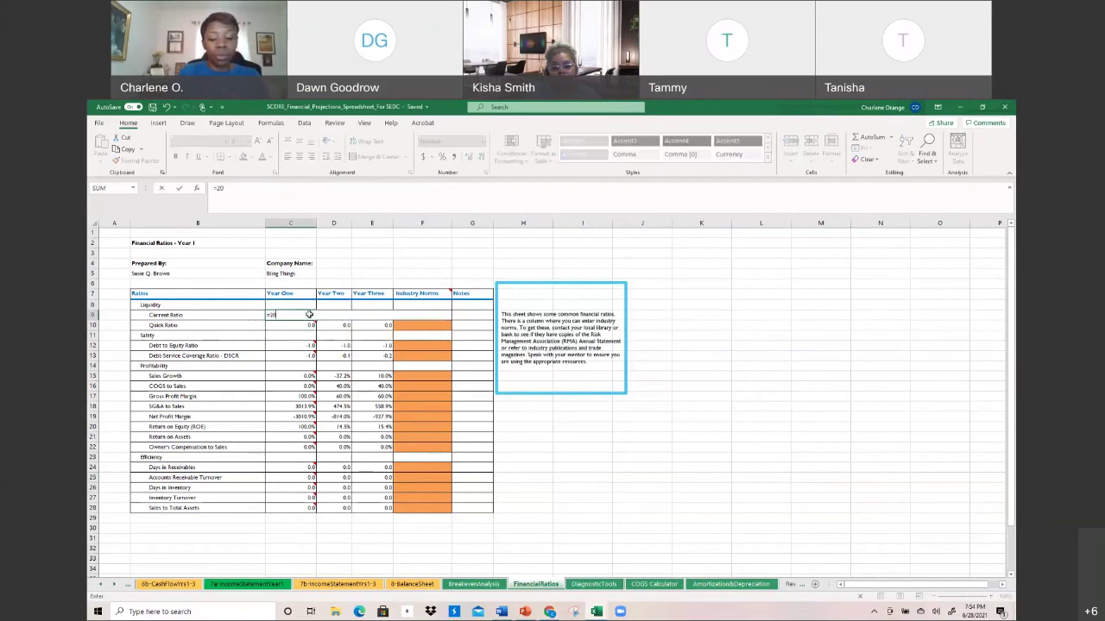
key(Return)
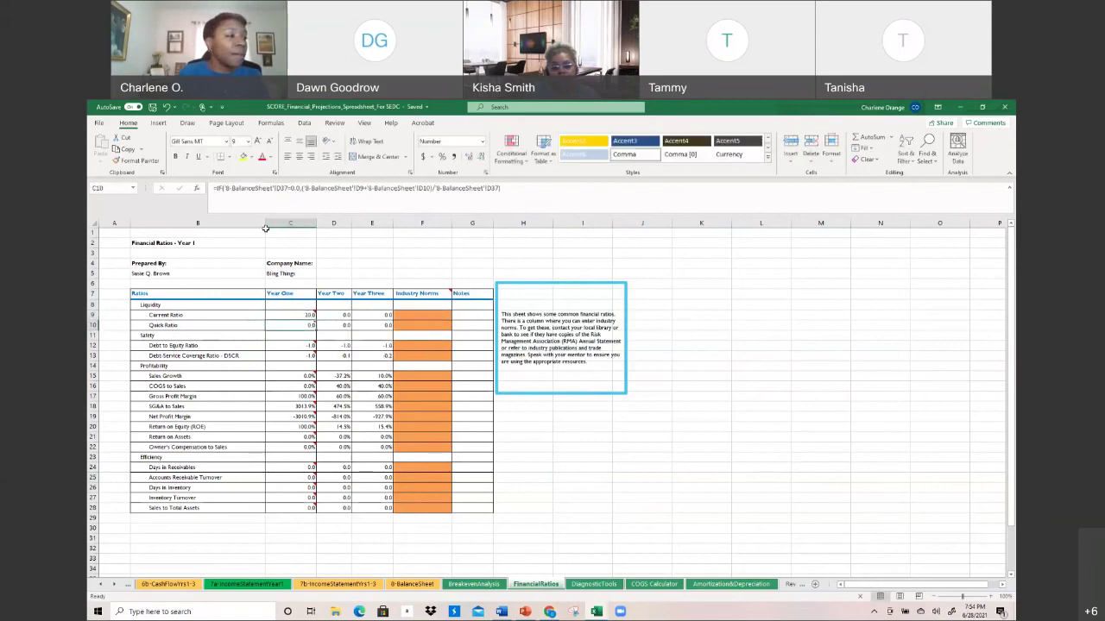
click(167, 107)
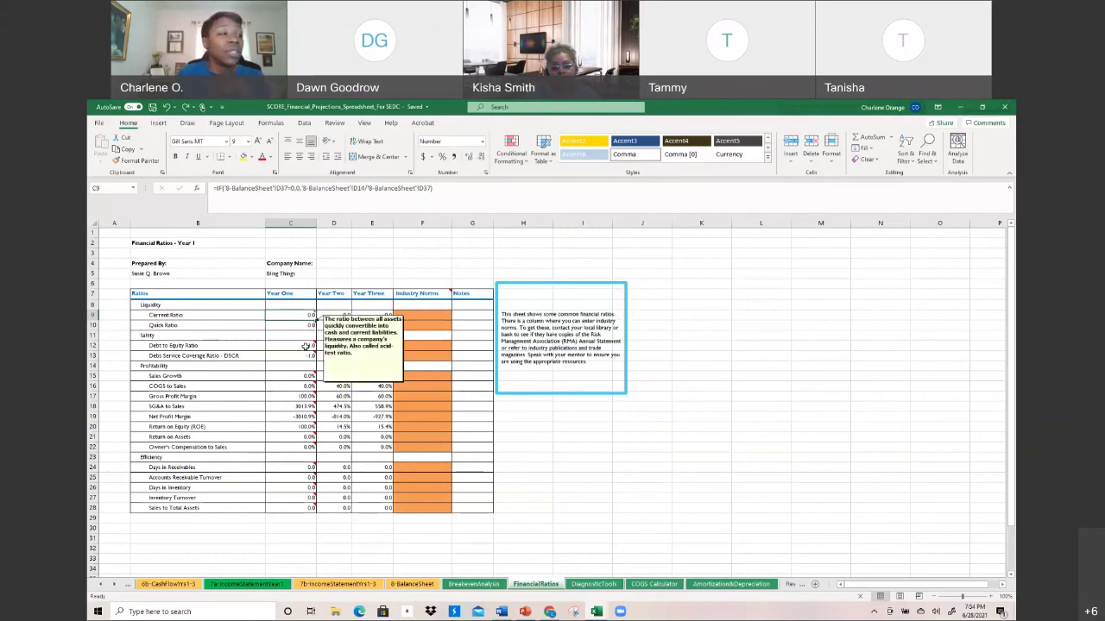
click(306, 377)
click(306, 386)
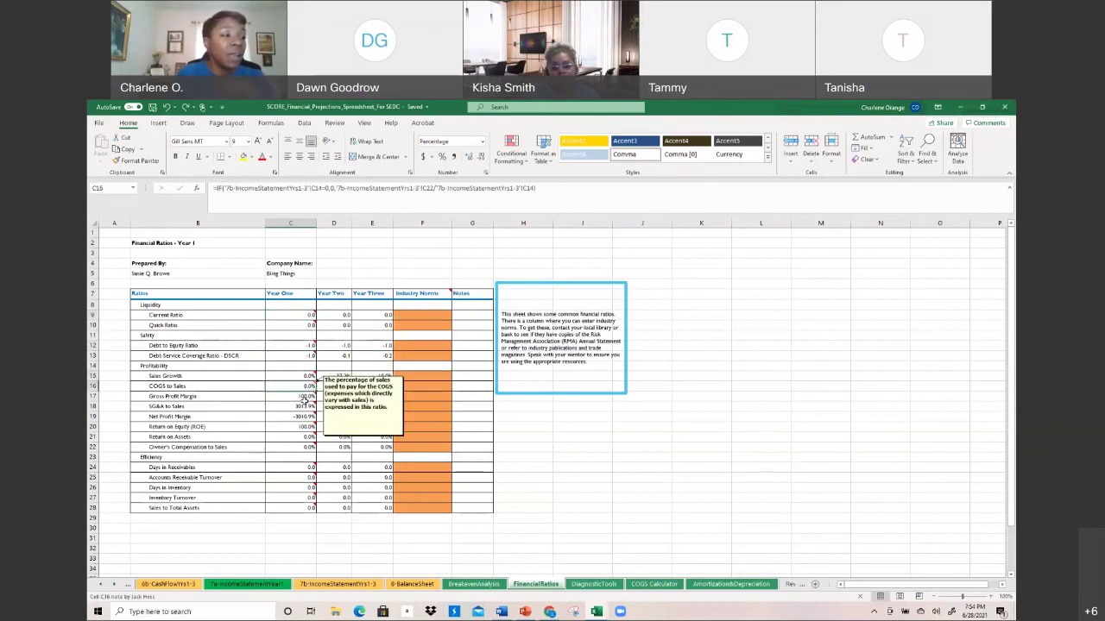
click(306, 397)
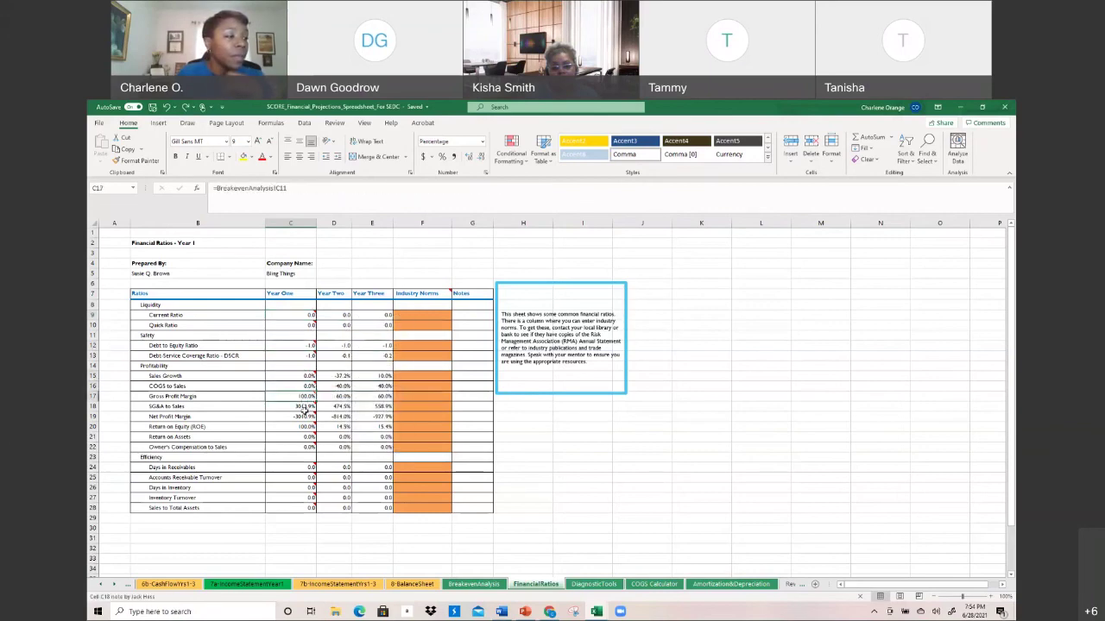
click(306, 407)
click(305, 377)
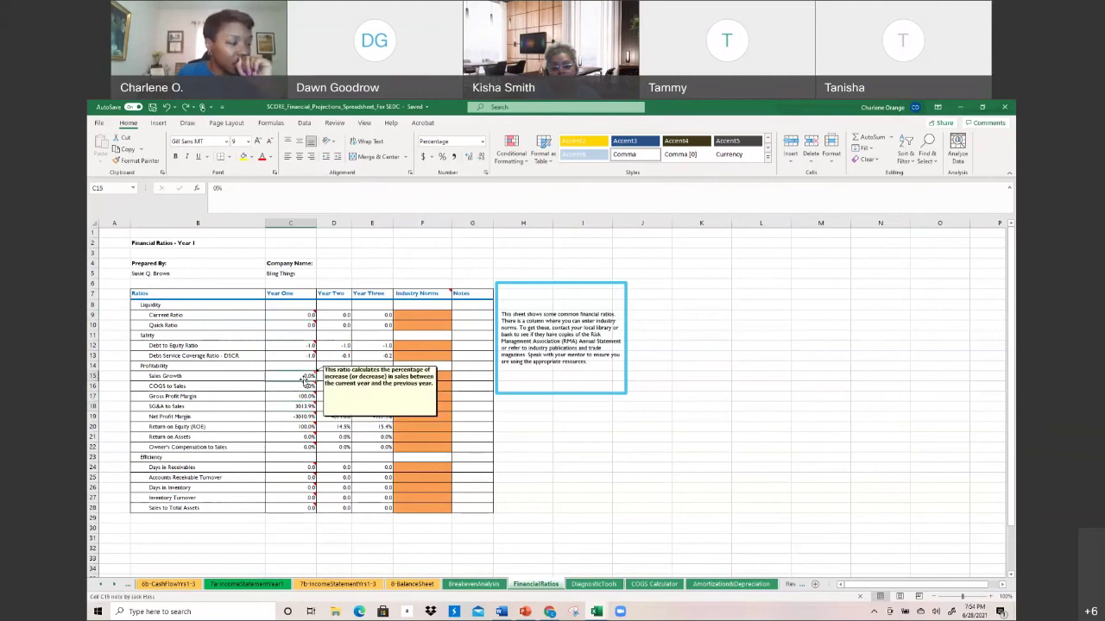
mouse_move(308, 402)
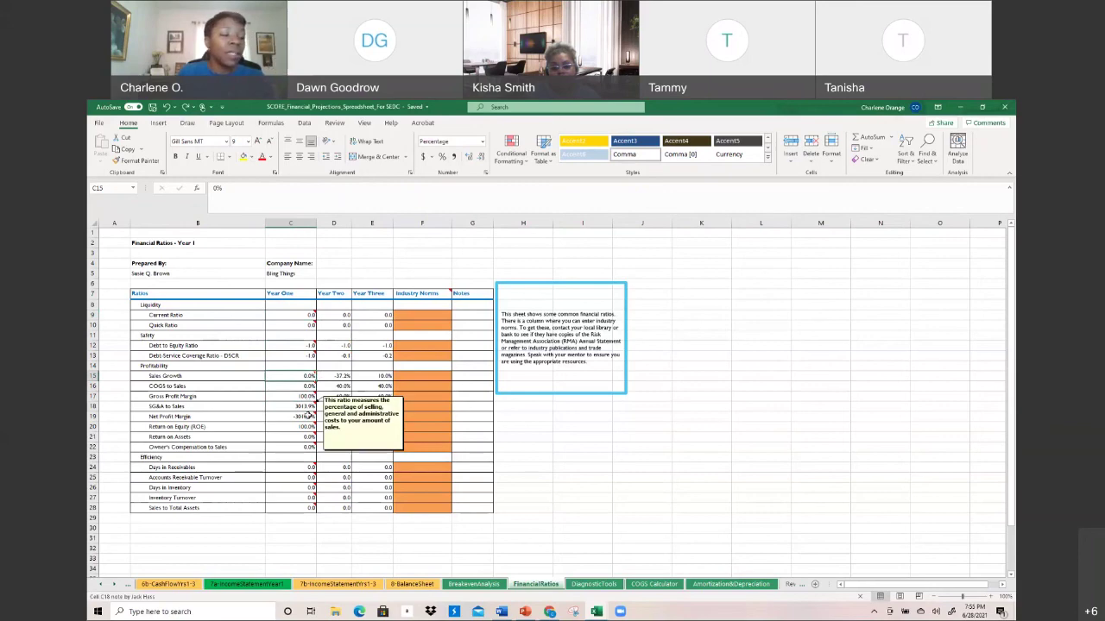
mouse_move(308, 425)
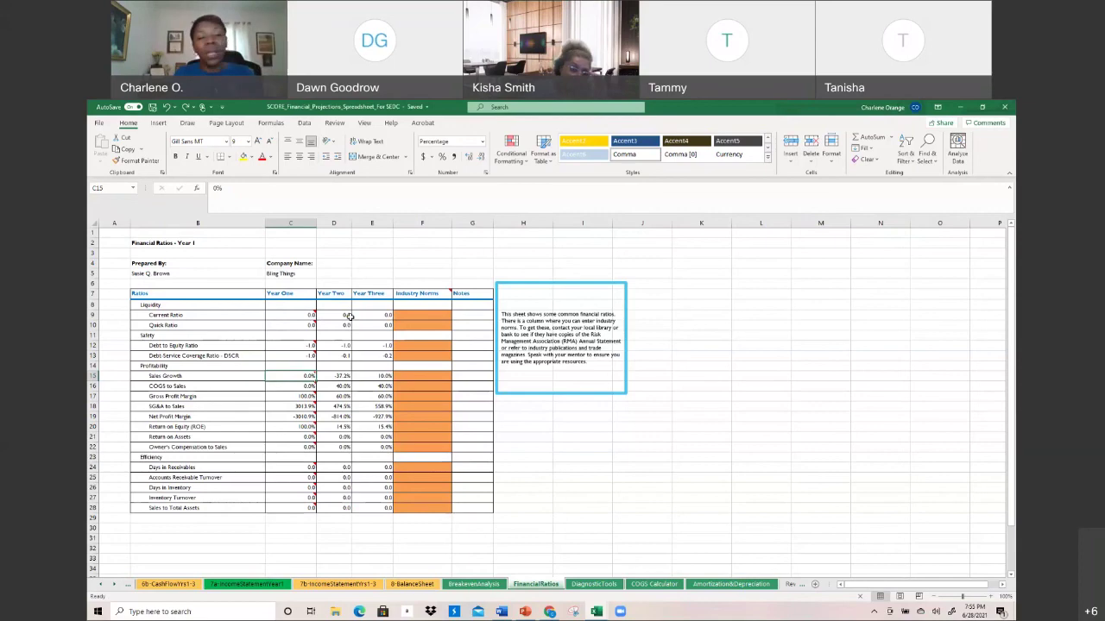
Scroll through the DiagnosticTools tests, then select the Raw materials cell C10 on COGS Calculator
click(594, 584)
scroll(380, 496, up, 2)
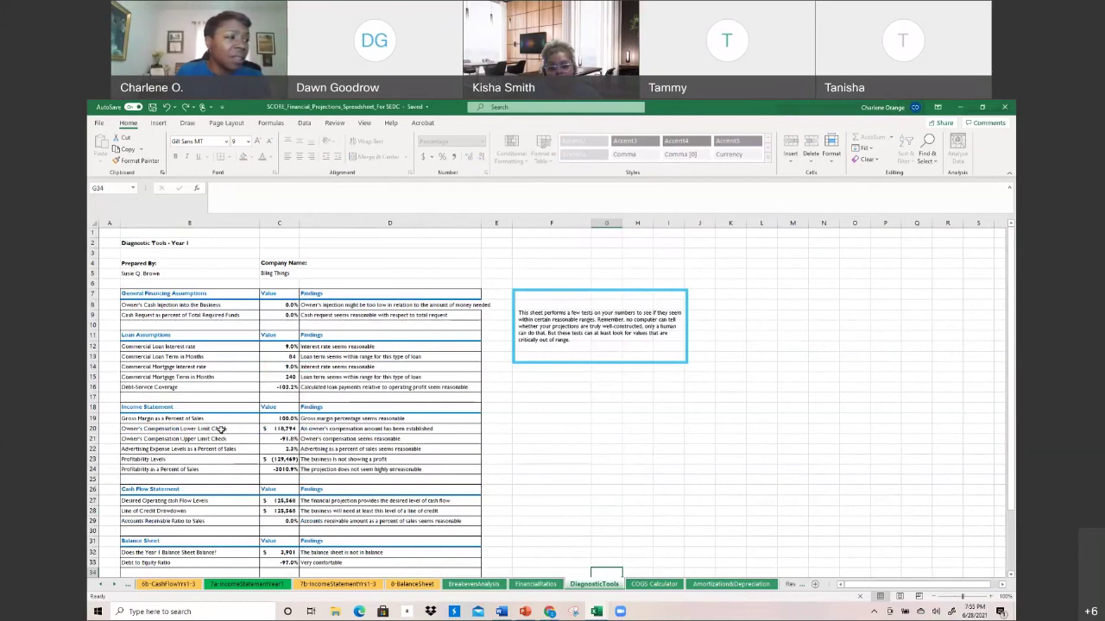
scroll(221, 429, down, 3)
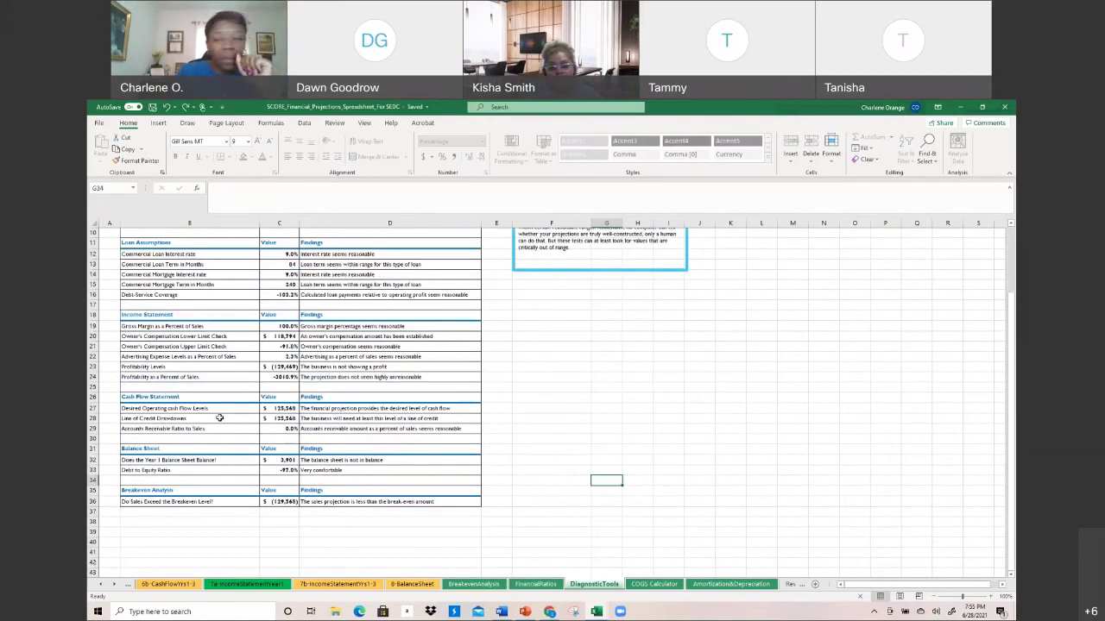
click(677, 586)
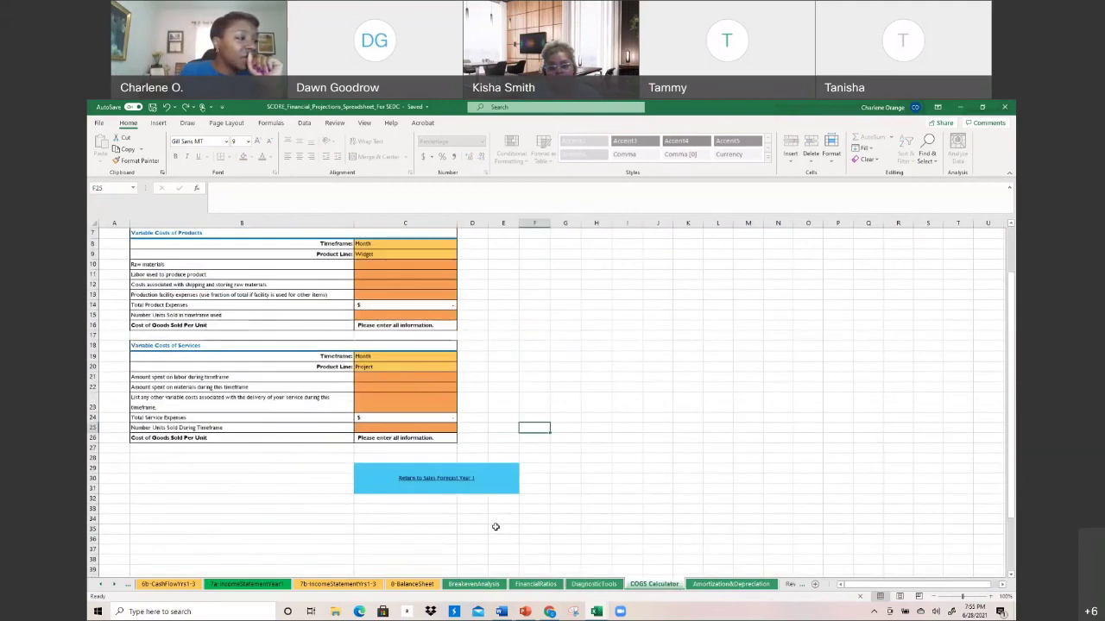
scroll(495, 526, up, 2)
click(371, 325)
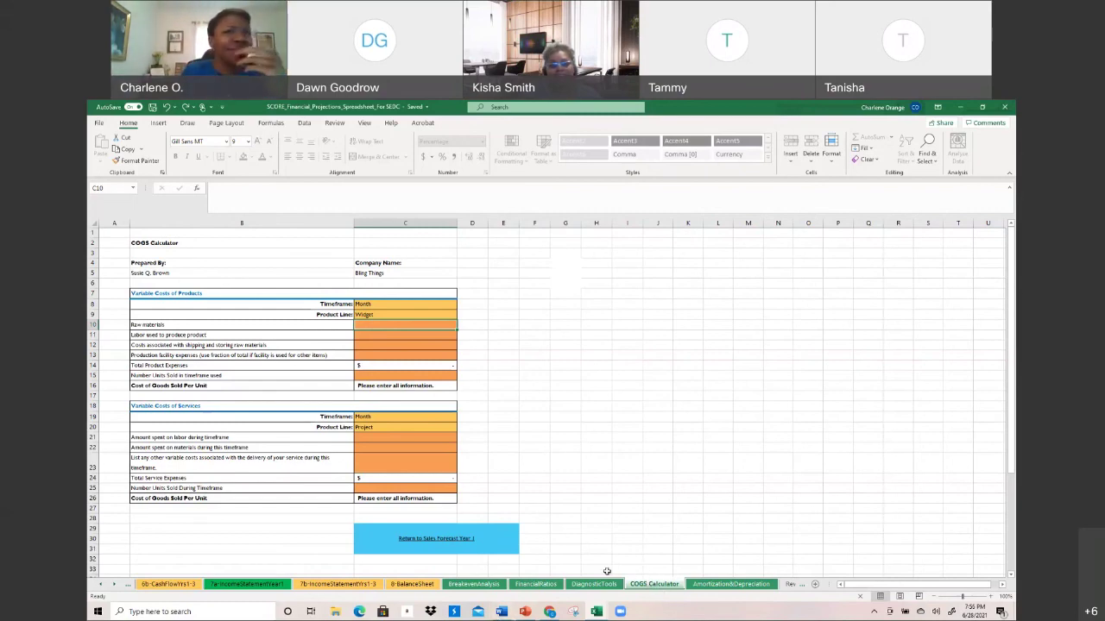
Inspect the June loan interest formula in C15 and balance formula in F17, scrolling the loan tables
click(691, 585)
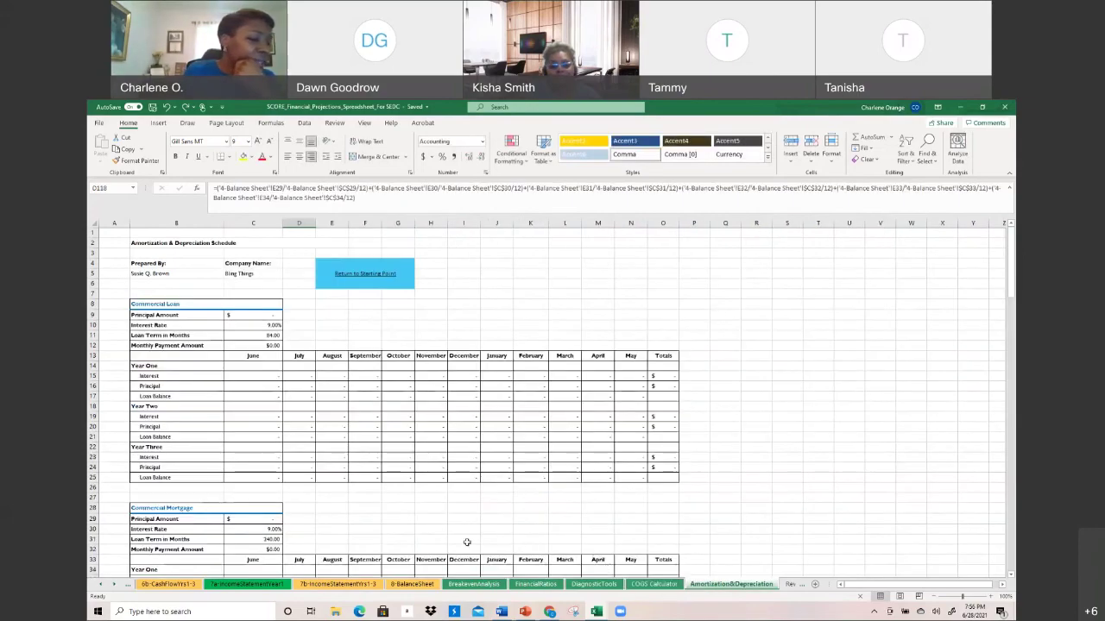
scroll(345, 483, down, 1)
scroll(216, 385, up, 1)
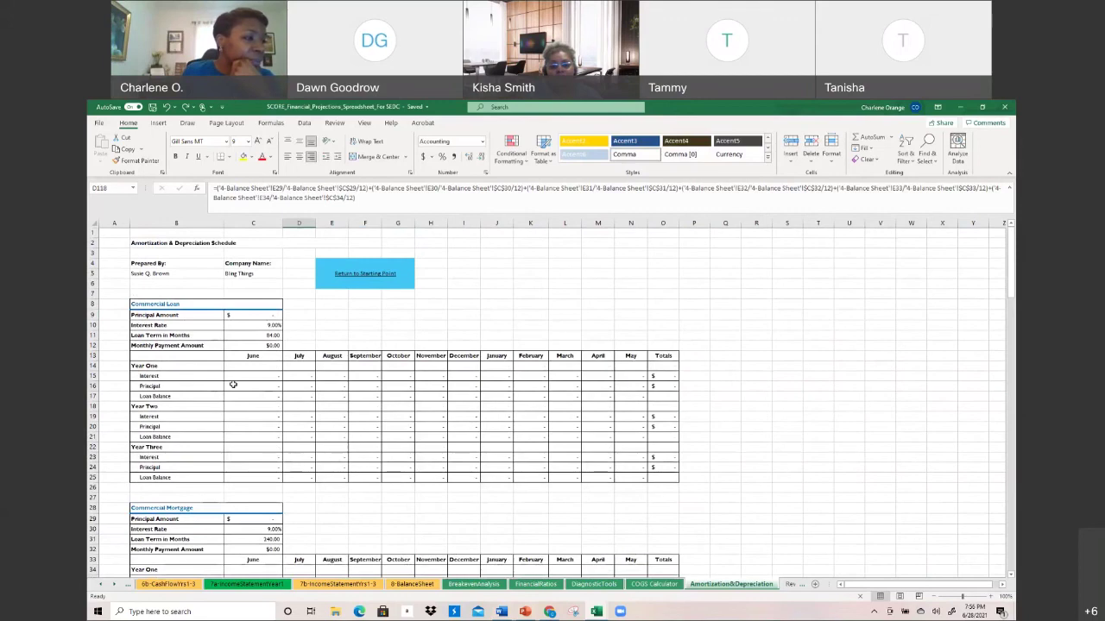
click(250, 377)
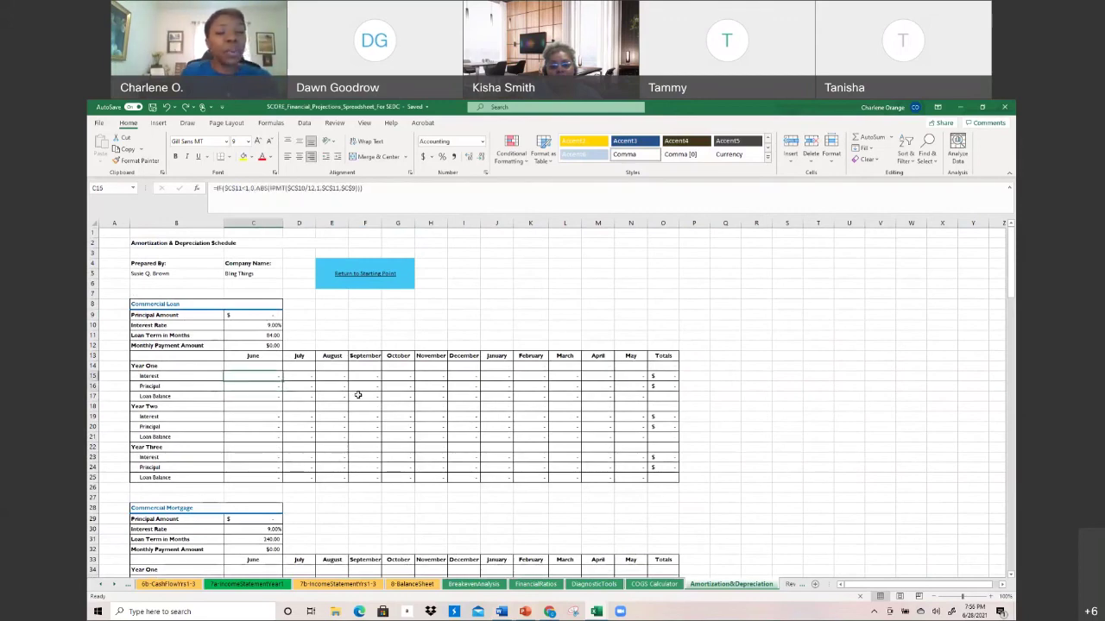
click(357, 394)
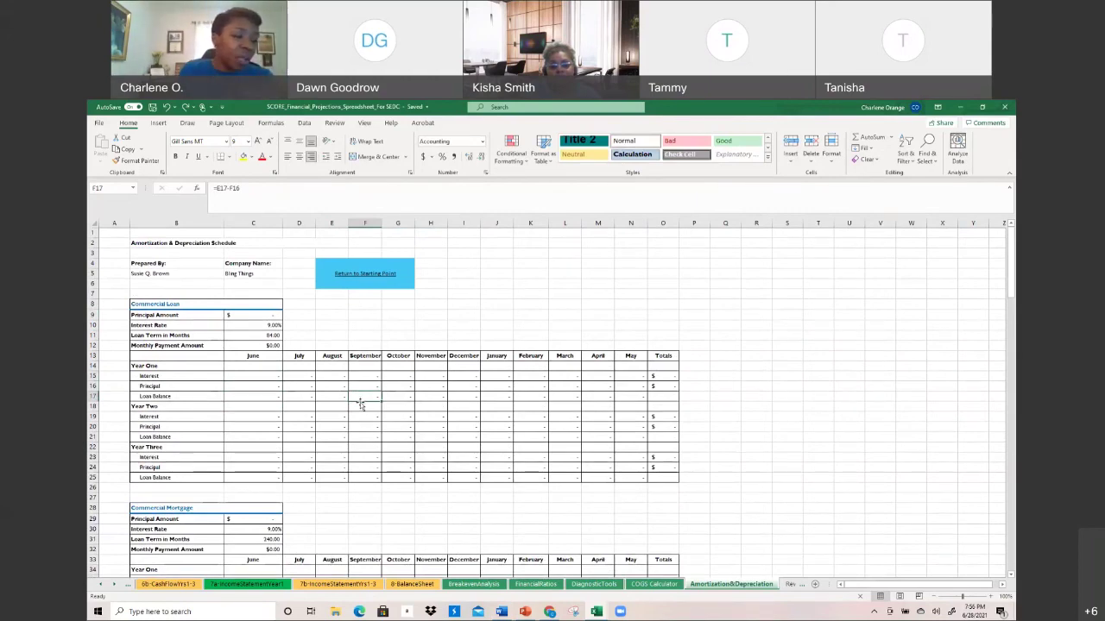
scroll(360, 397, down, 2)
scroll(360, 405, down, 3)
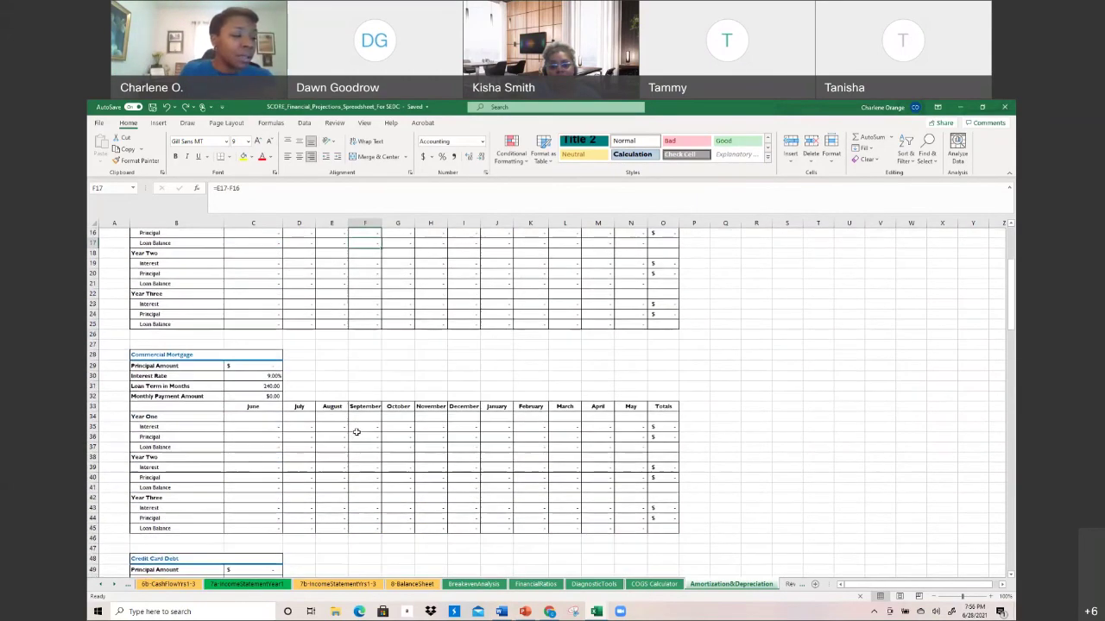
scroll(356, 432, up, 4)
scroll(353, 406, up, 1)
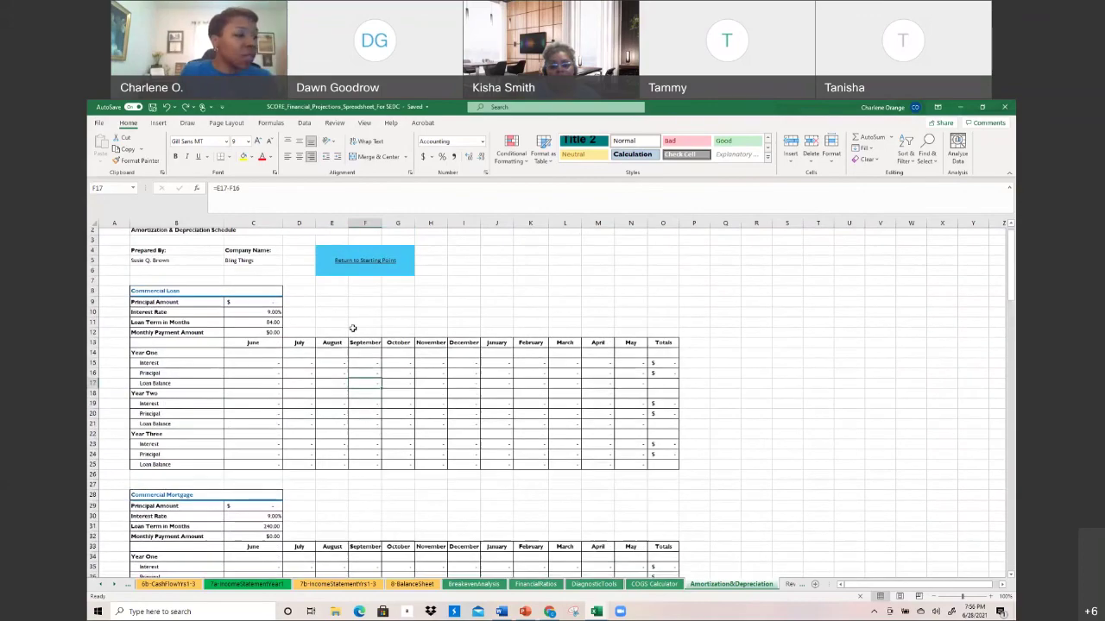
click(360, 271)
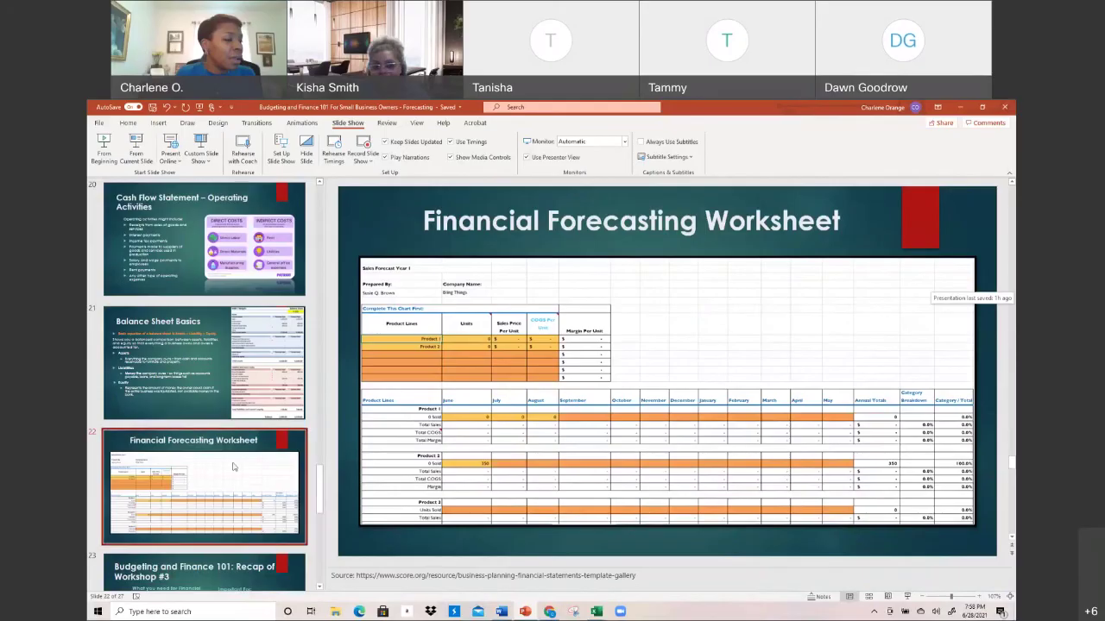
Go to slide 23, the 'Budgeting and Finance 101: Recap of Workshop #3' slide
scroll(233, 467, down, 3)
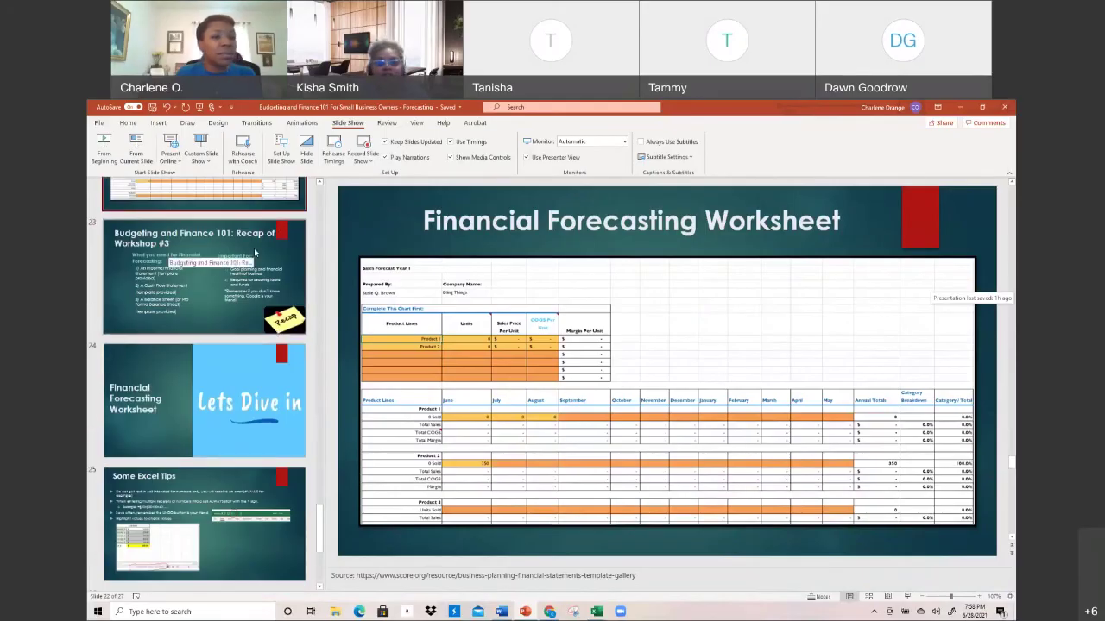
click(254, 248)
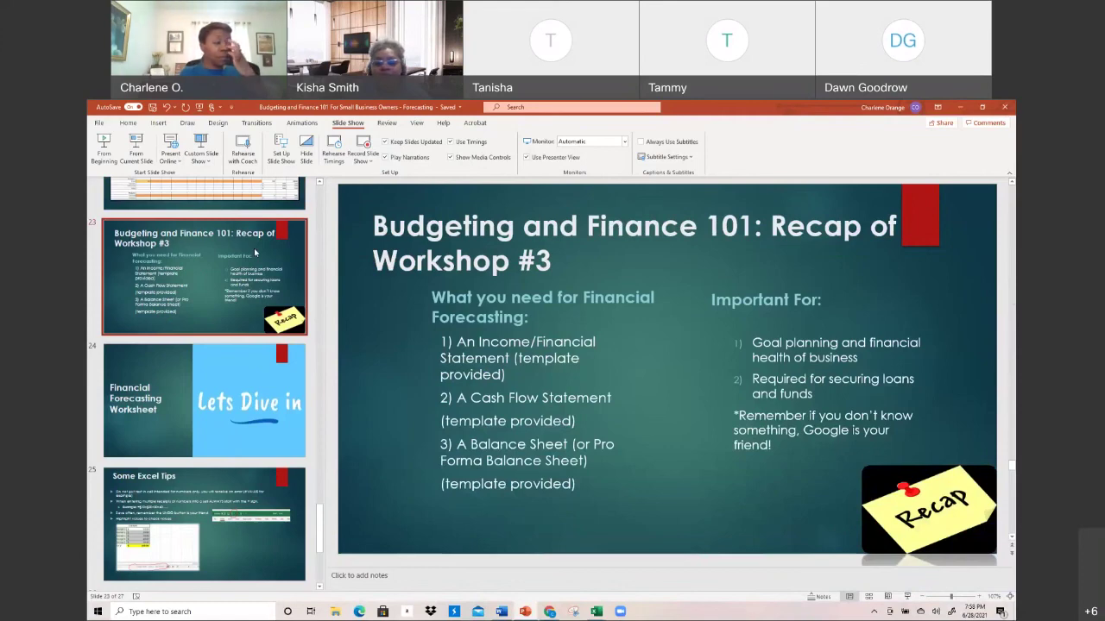